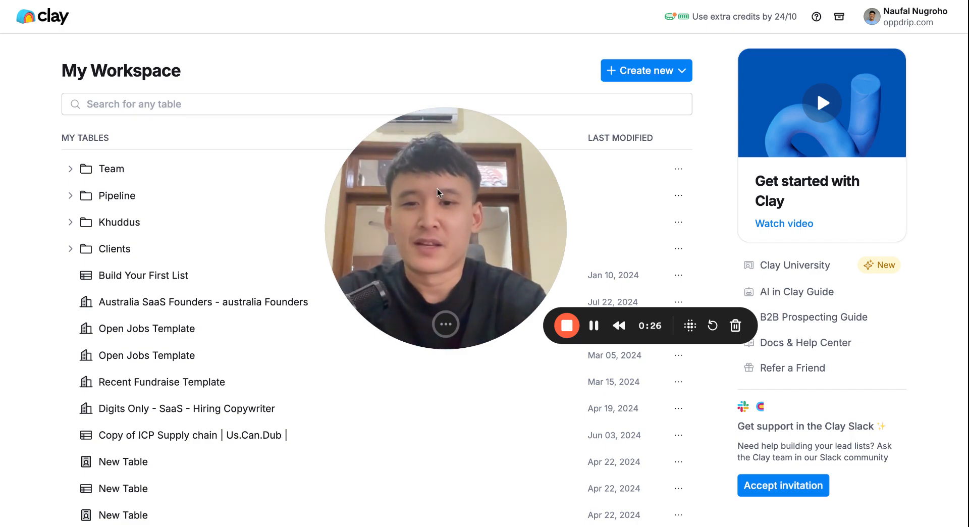
click(446, 324)
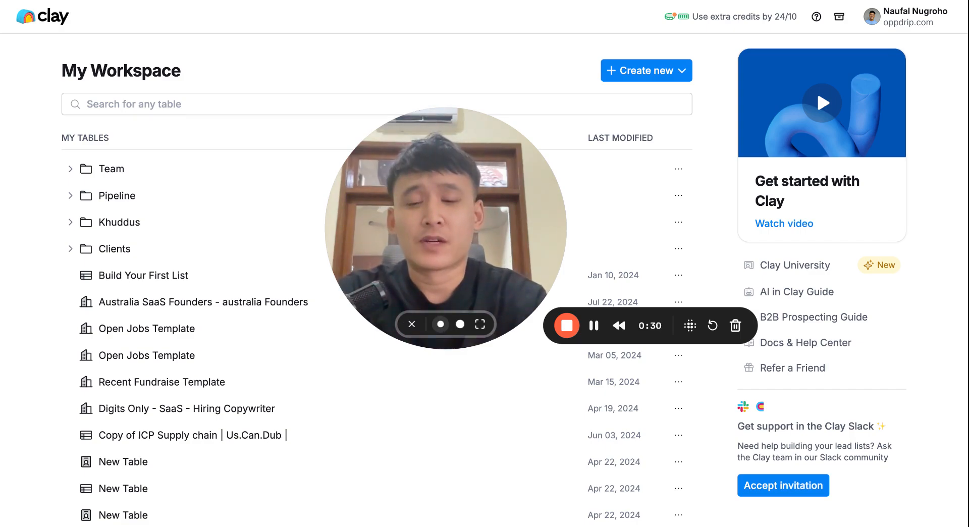
click(442, 324)
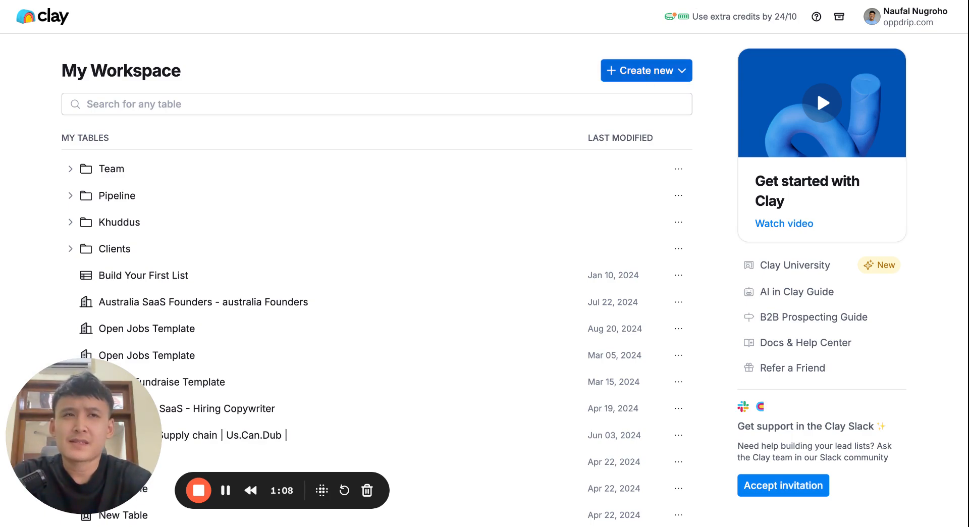
Start a new table from the source that imports companies from a CSV file
click(646, 70)
click(648, 129)
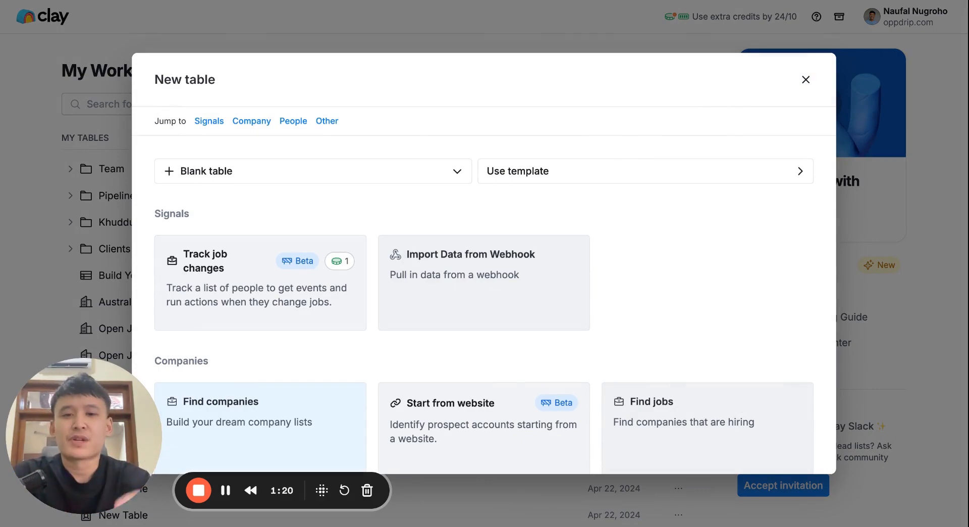
scroll(617, 190, down, 2)
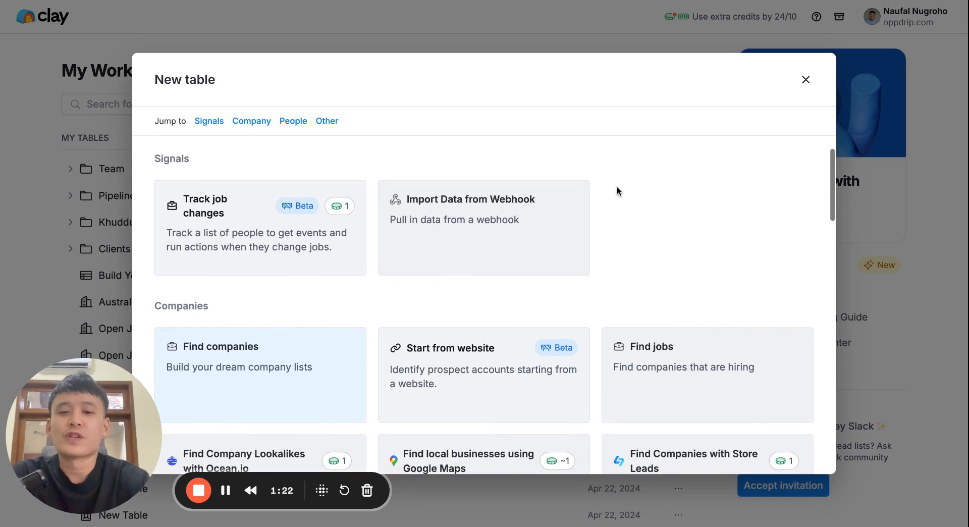
scroll(617, 187, down, 1)
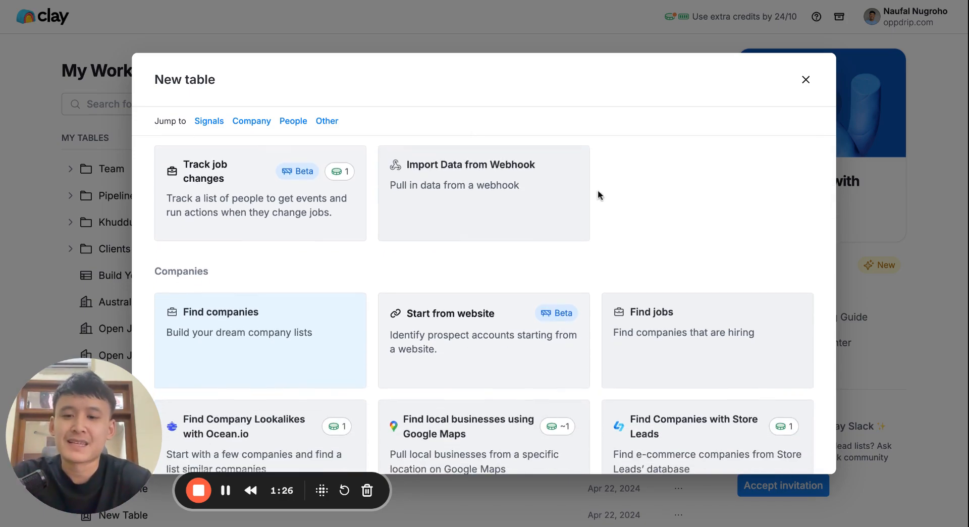
scroll(349, 247, down, 12)
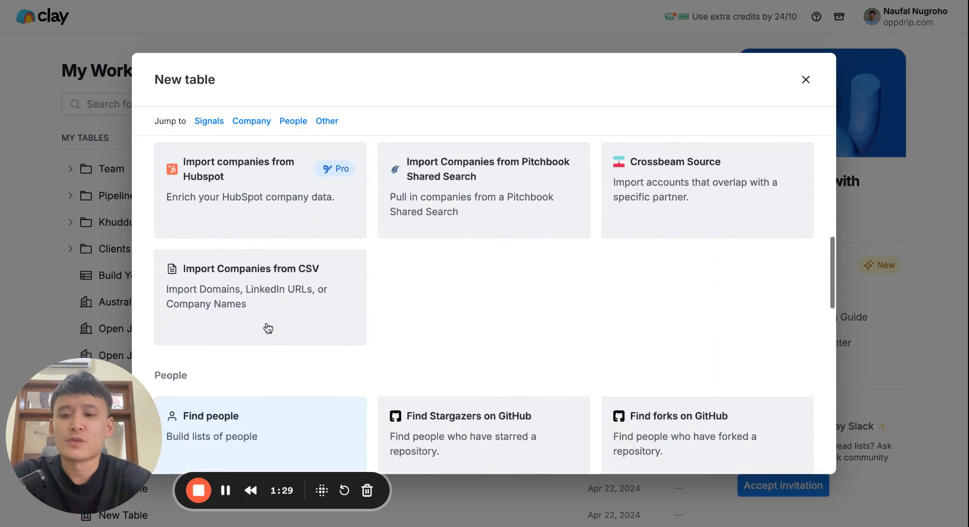
click(237, 298)
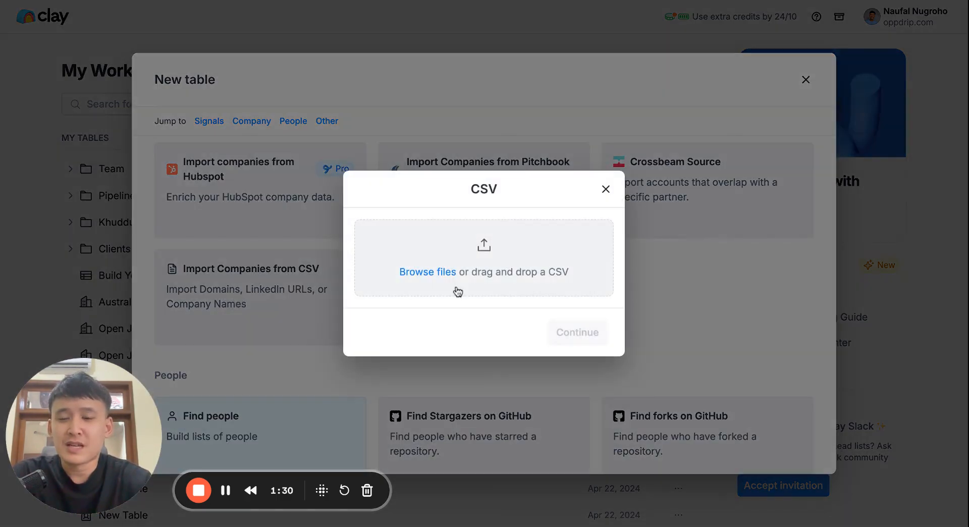
Upload "Agencies Sample - Sheet1.csv" with the first row as column names and import it into a new blank table
click(419, 273)
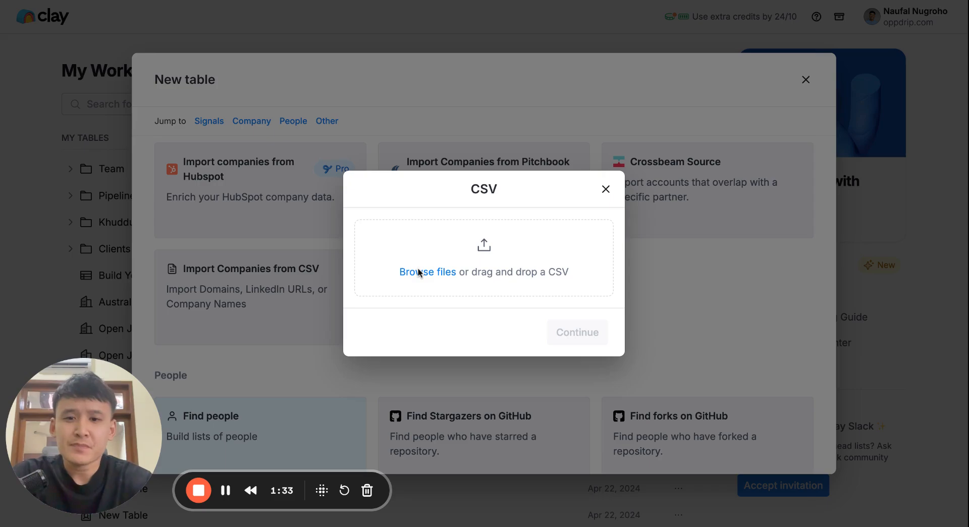
key(Return)
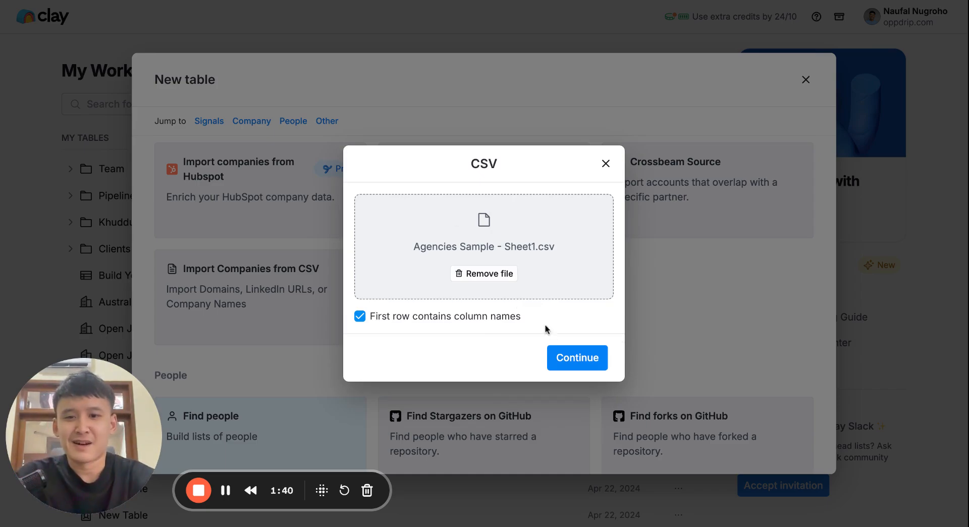
click(569, 357)
click(438, 192)
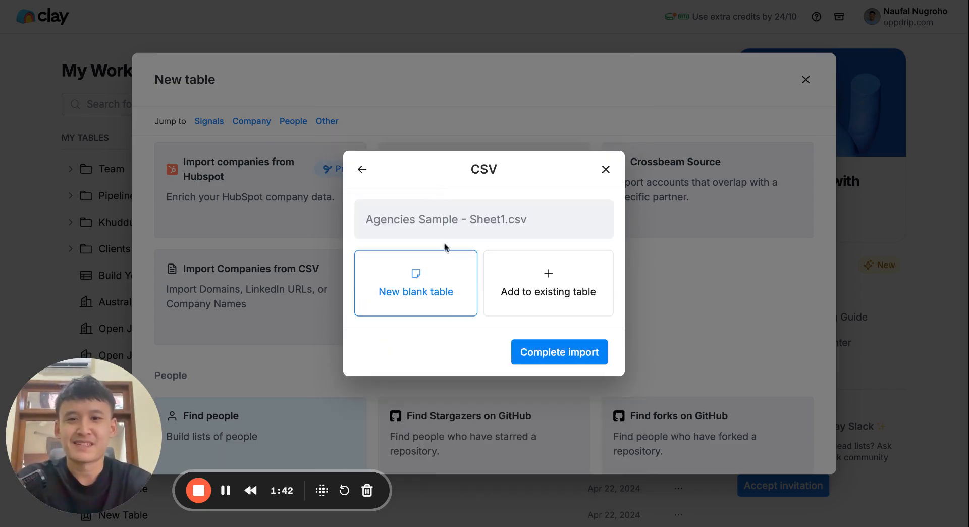
click(552, 362)
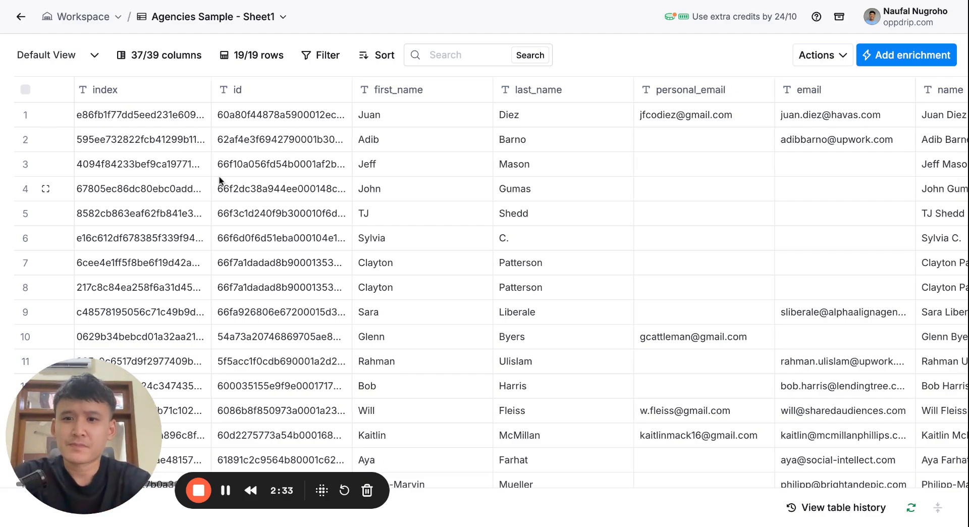
Examine the imported table's columns, from contact details and job titles through location, industry, employee count and company address
scroll(219, 177, right, 5)
scroll(219, 177, right, 6)
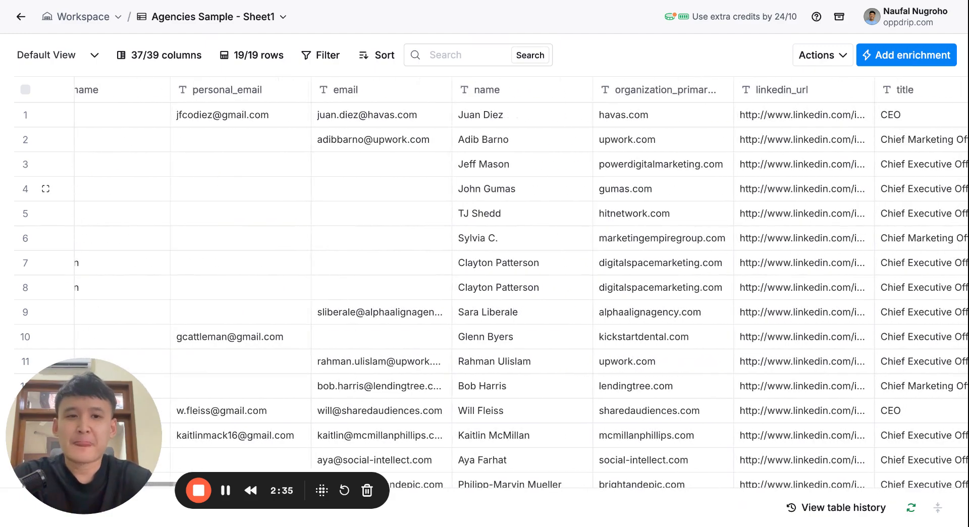
scroll(219, 188, right, 2)
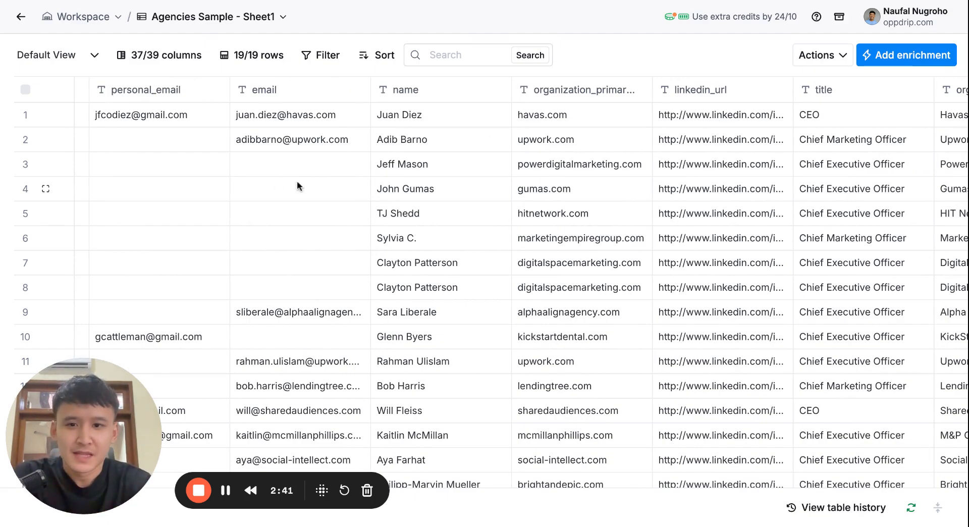
scroll(296, 181, right, 20)
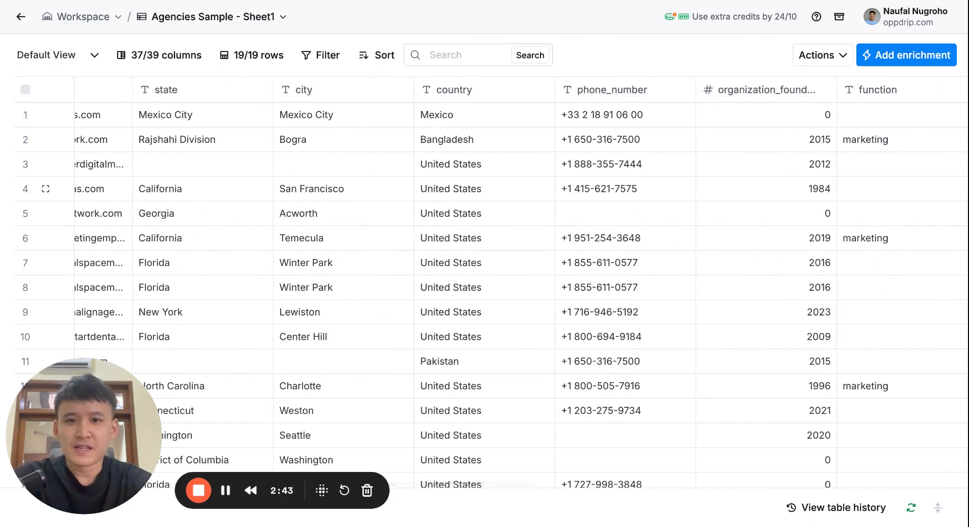
scroll(521, 283, right, 8)
scroll(522, 284, left, 7)
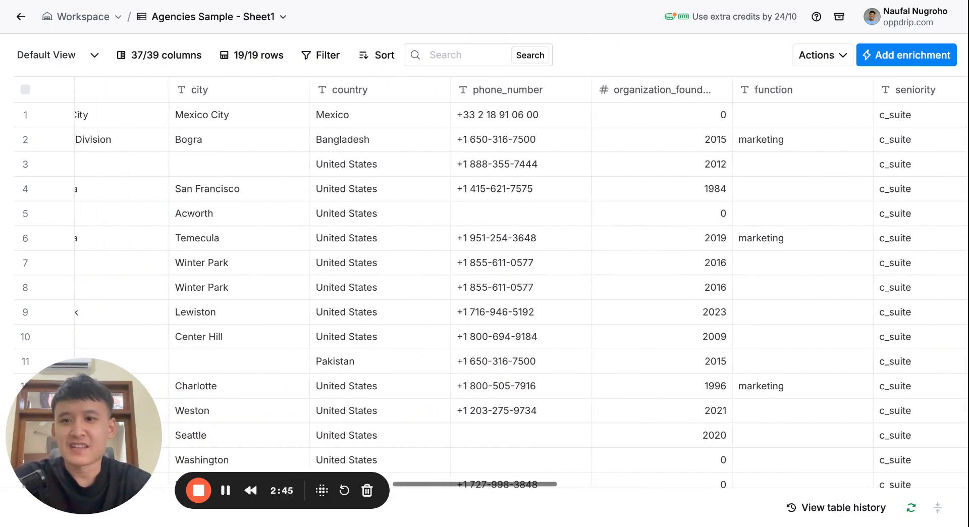
scroll(615, 158, right, 20)
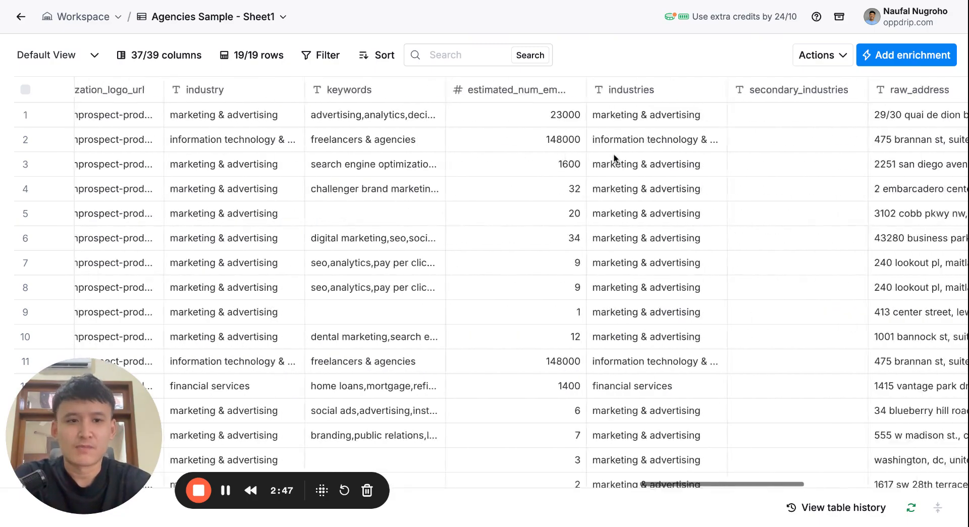
scroll(615, 158, right, 6)
scroll(725, 142, right, 5)
Search the enrichments for "claygent" and open the setup of Claygent (AI Web Researcher)
click(907, 55)
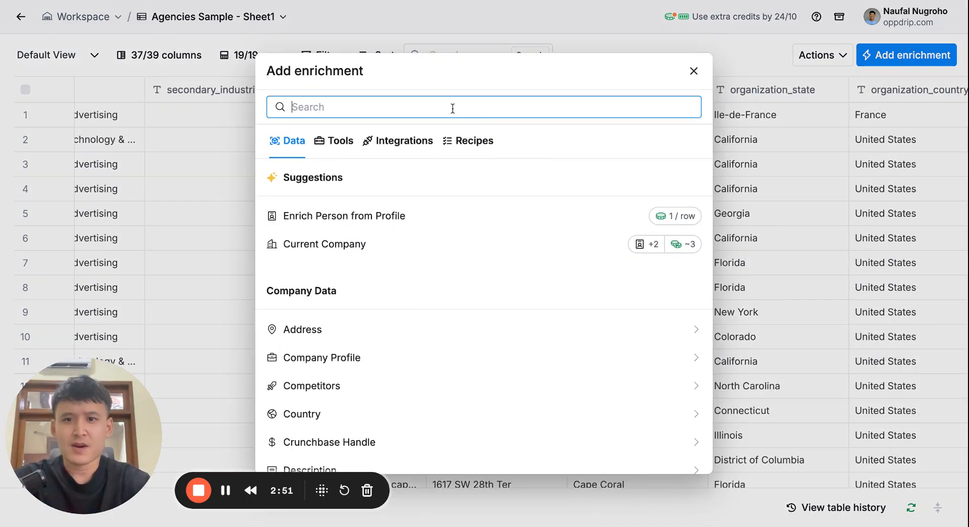
text(claygent)
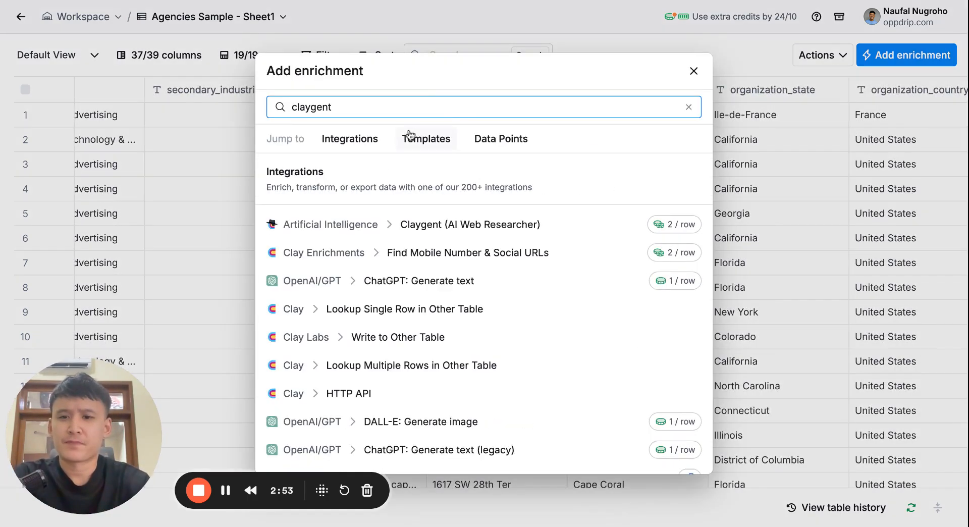
click(367, 224)
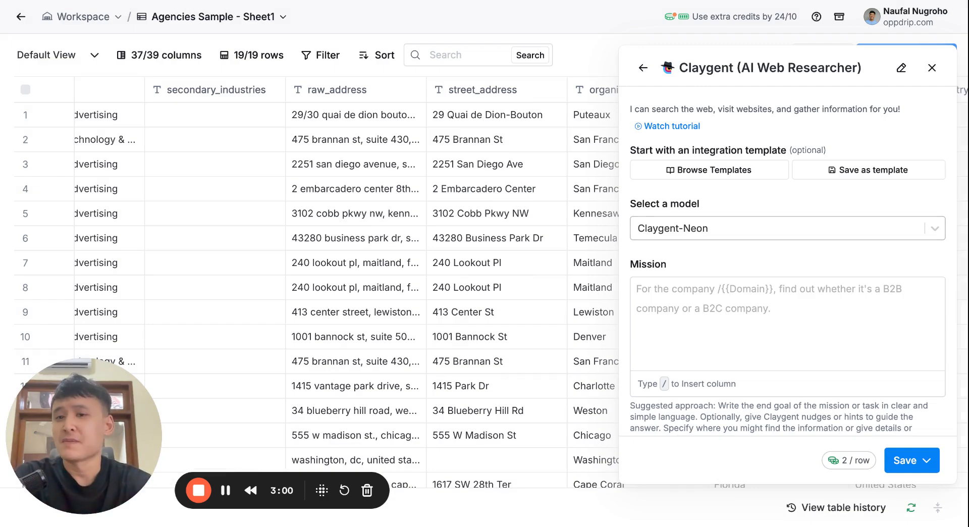
Set the Claygent model to GPT-4o-mini, keeping "oppdrip open ai key" as the OpenAI account
click(677, 234)
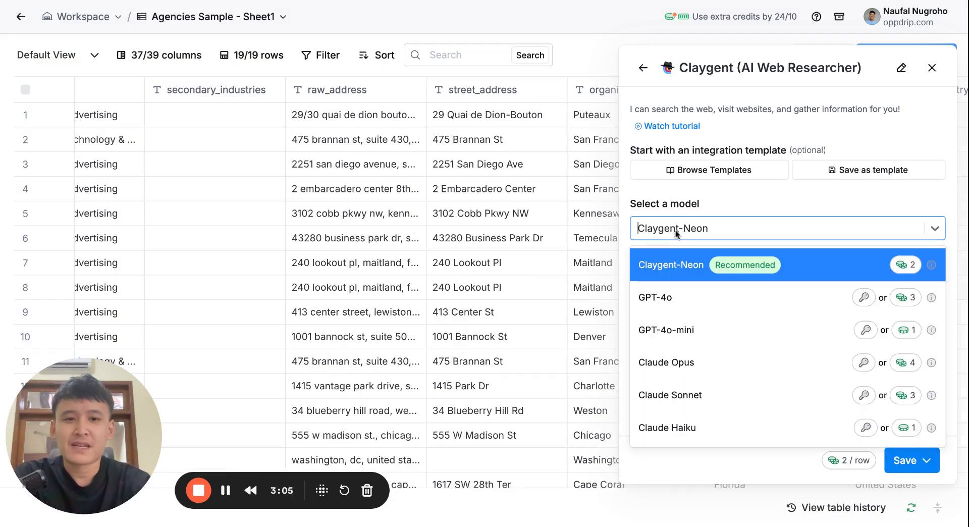
click(678, 329)
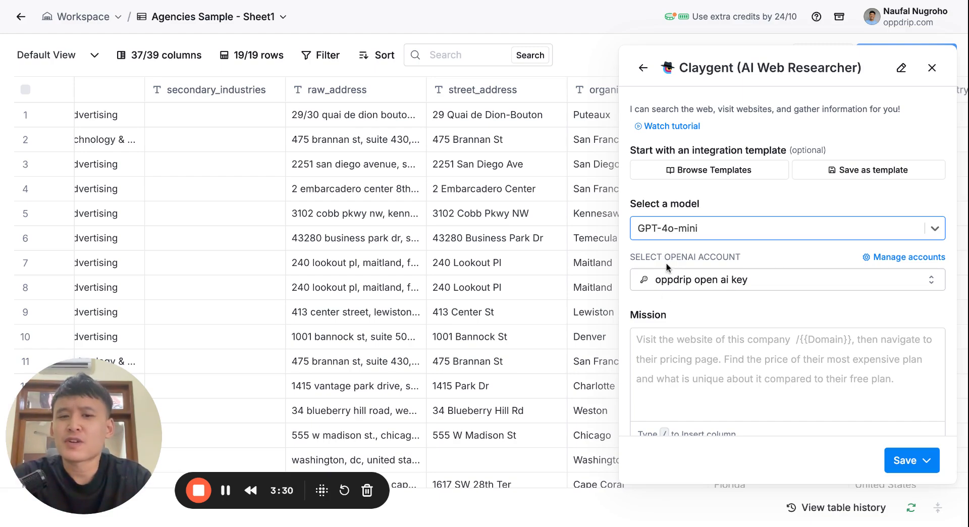
click(670, 288)
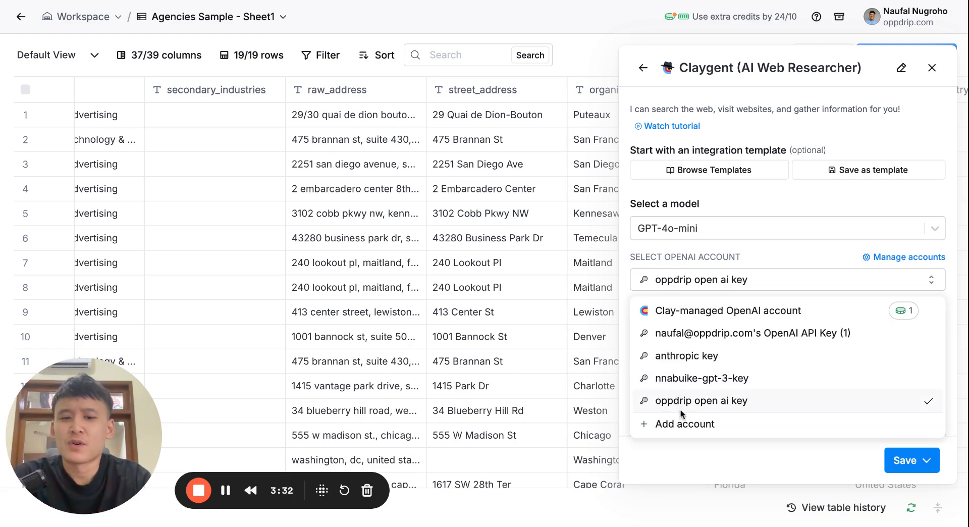
click(732, 253)
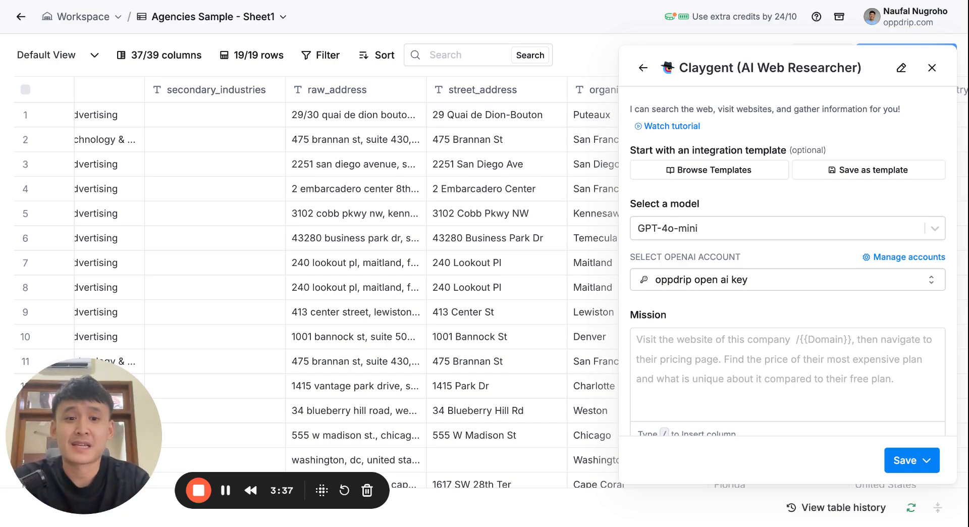
Begin the Claygent mission with "Can you visit this website" followed by a reference to the website_url column
click(708, 342)
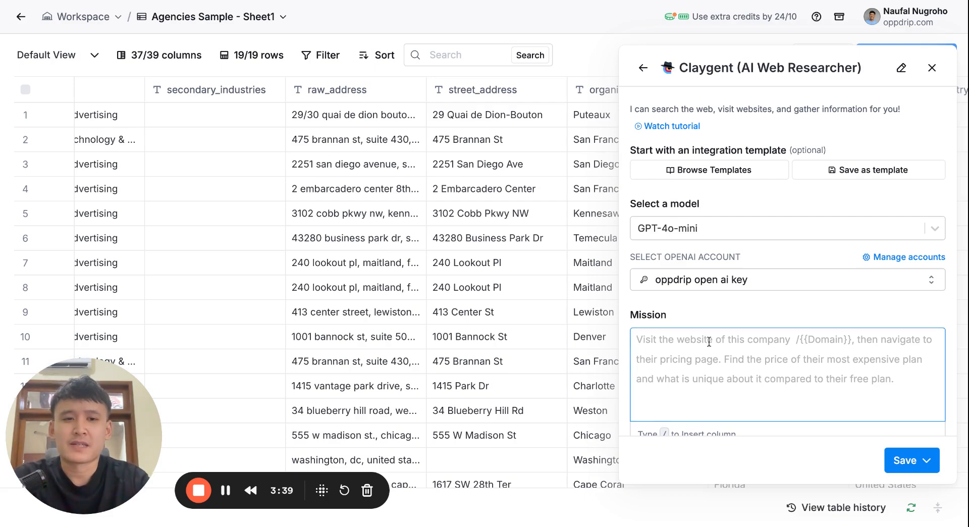
scroll(708, 341, down, 1)
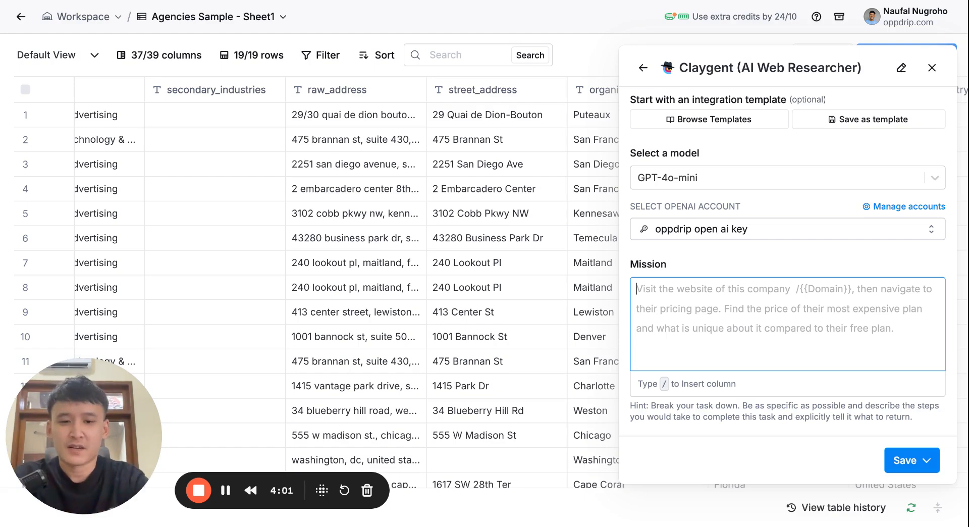
text(Can you )
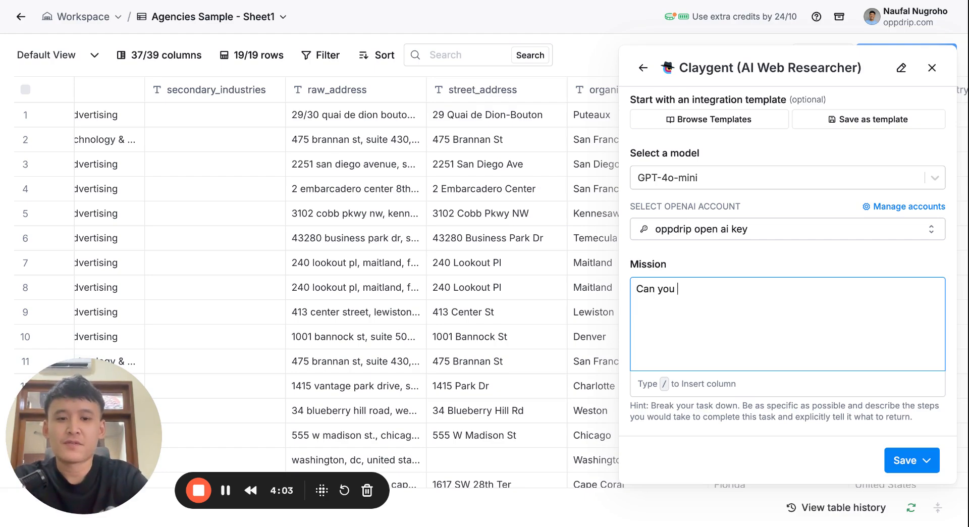
text(visit this website /)
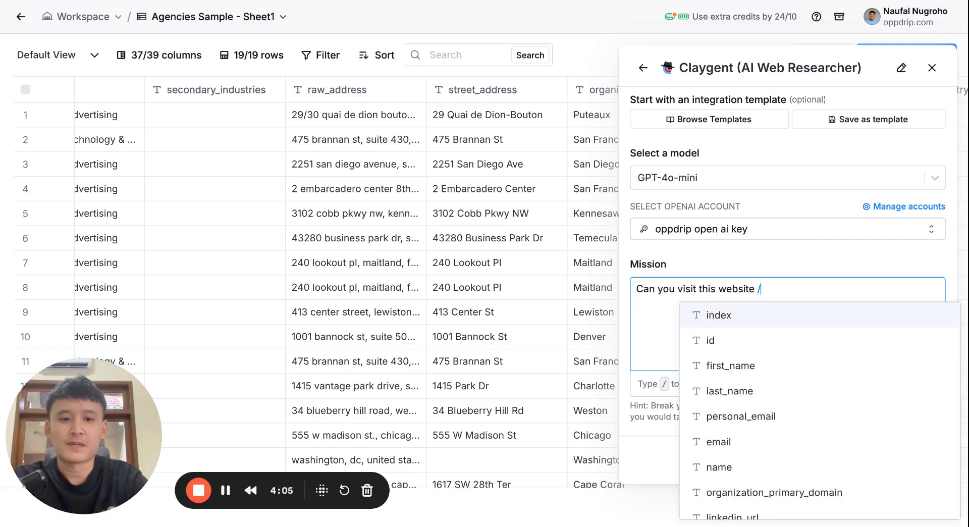
scroll(729, 385, down, 5)
click(763, 323)
Complete the mission's first sentence after the website_url reference with "and see if it is a marketing agency or not."
text(and)
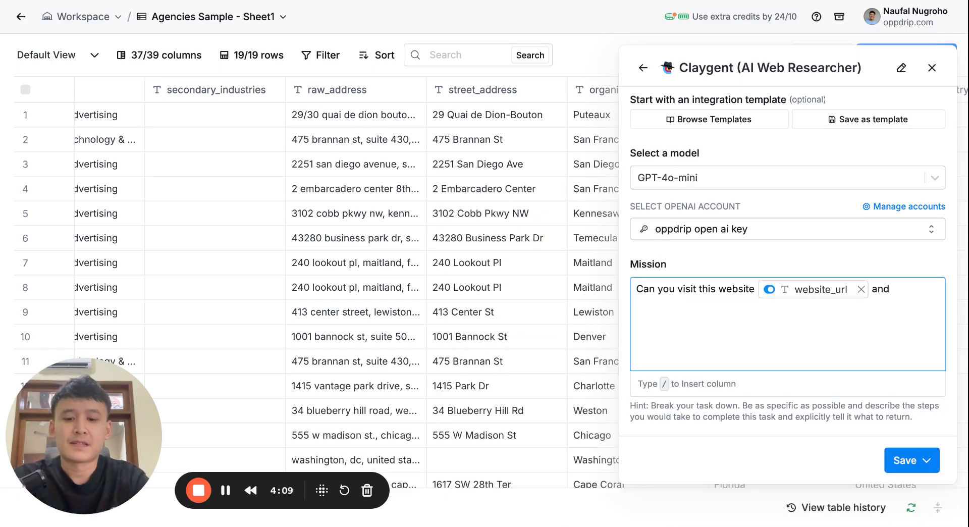
text( see if)
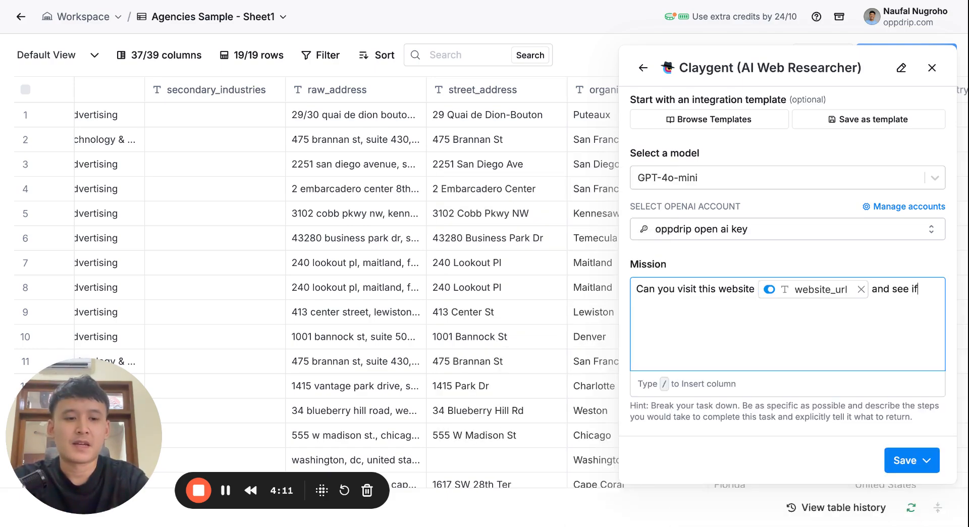
text( it is a mar)
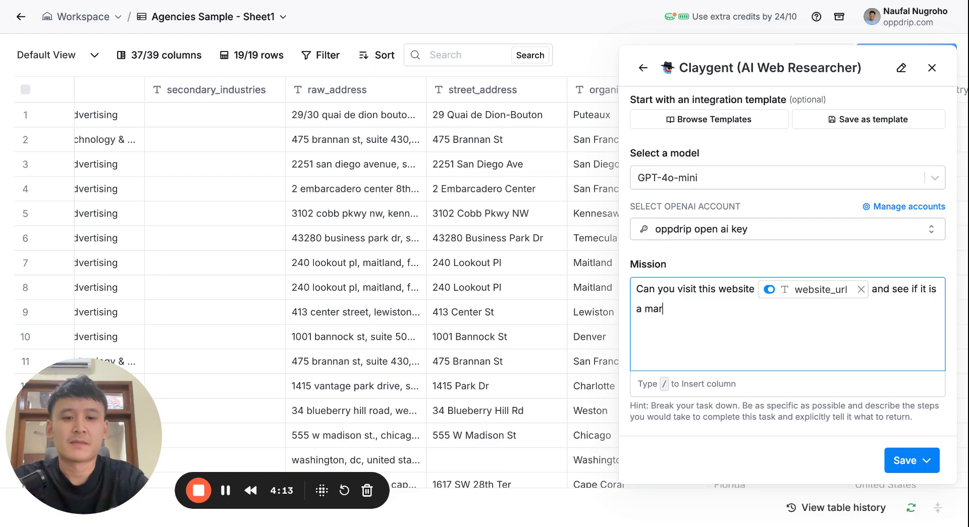
text(ktinting agency)
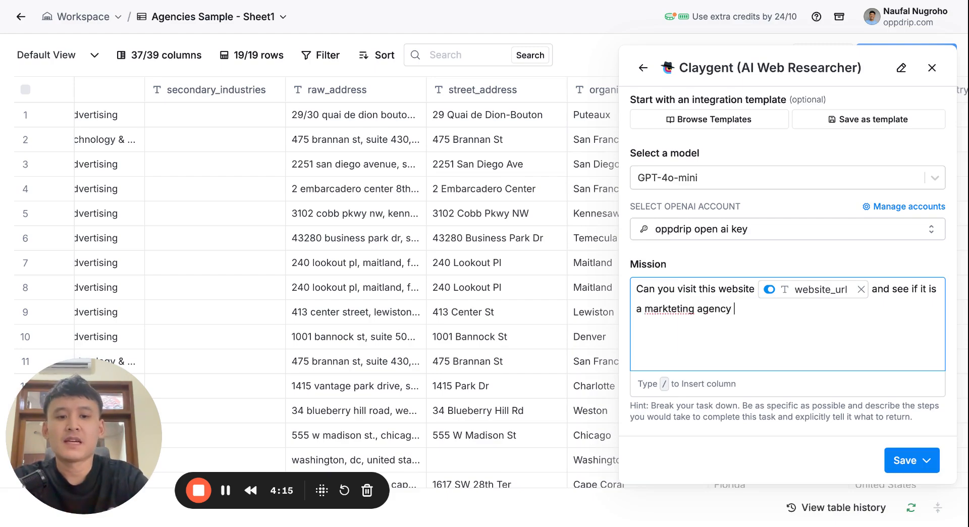
double_click(674, 309)
text(marketing)
click(745, 312)
text(or not)
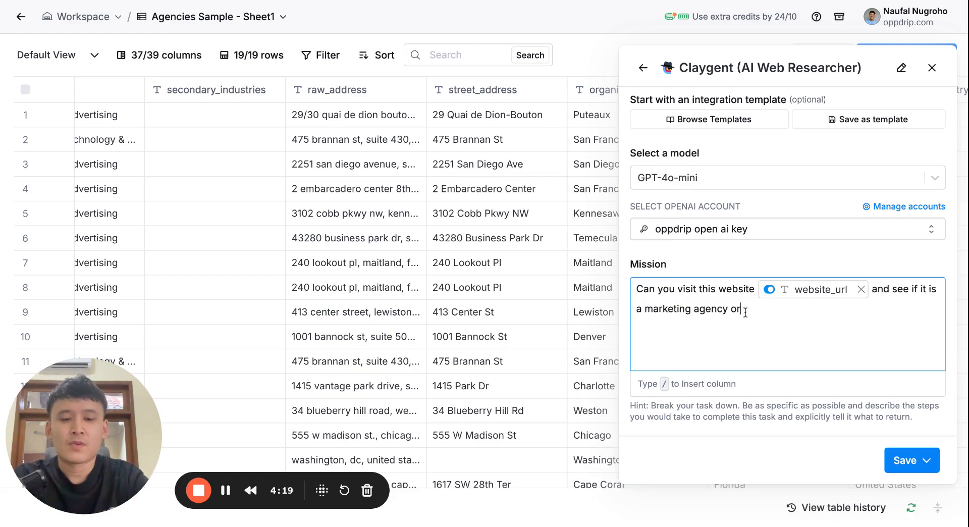
text(.)
Add a new line to the Claygent mission reading "Here are some hints to find out if they are a marketing agency or not:"
key(Return)
text(Here a)
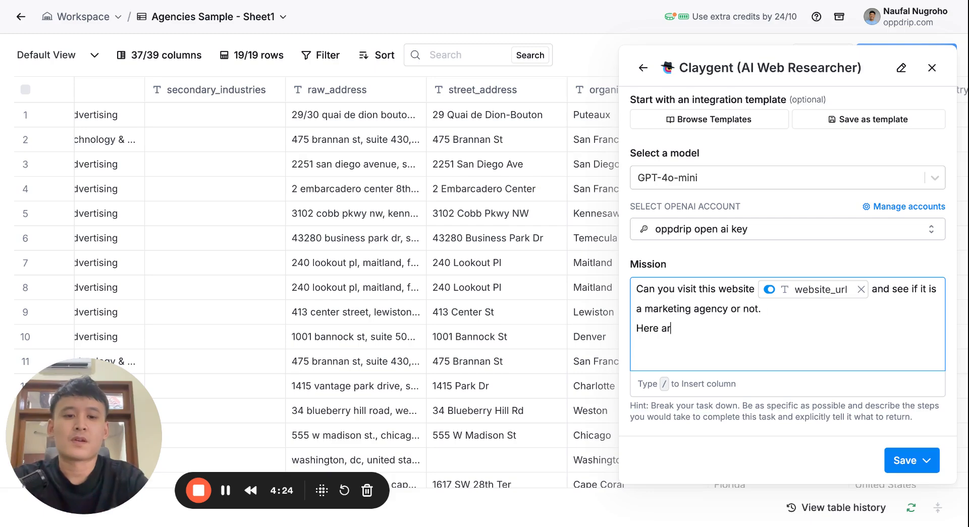
text(re some)
text( hints to)
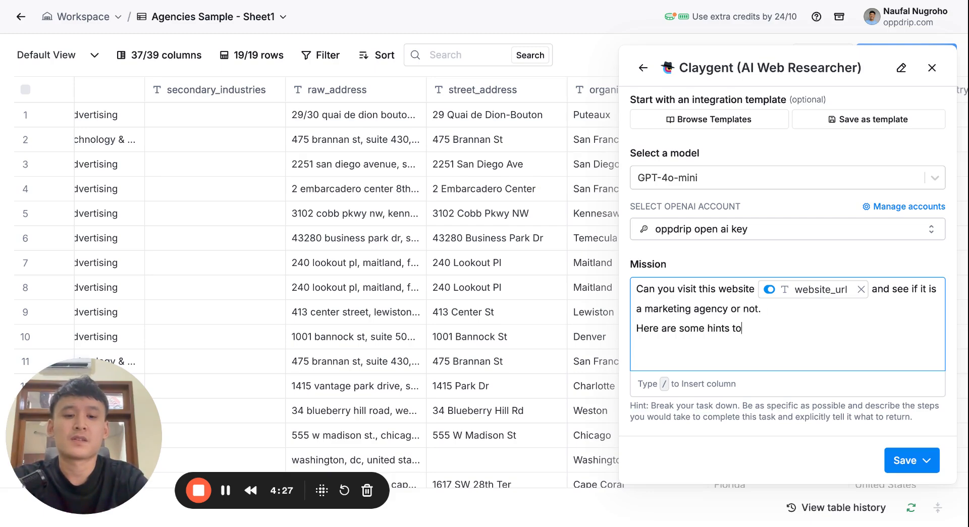
text( find out )
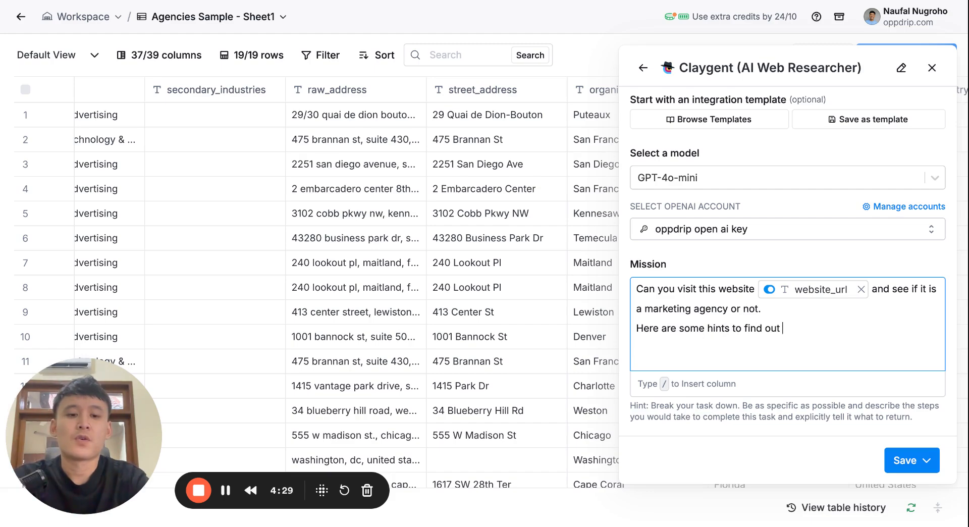
text(i)
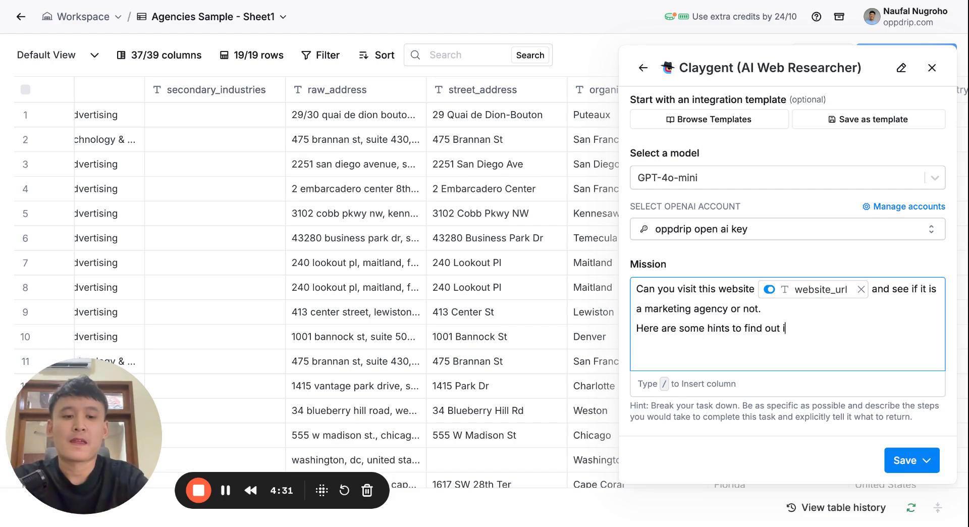
text(f they are a marketing)
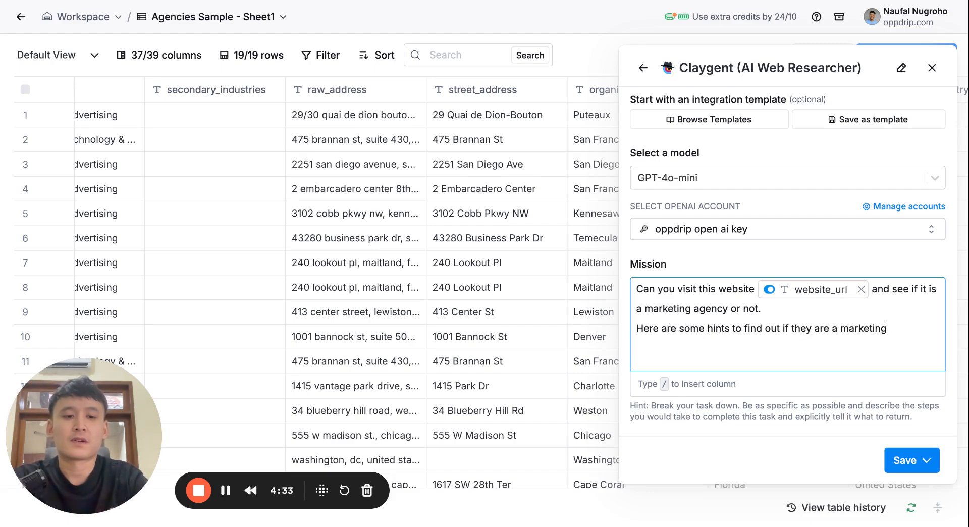
text( agency our n)
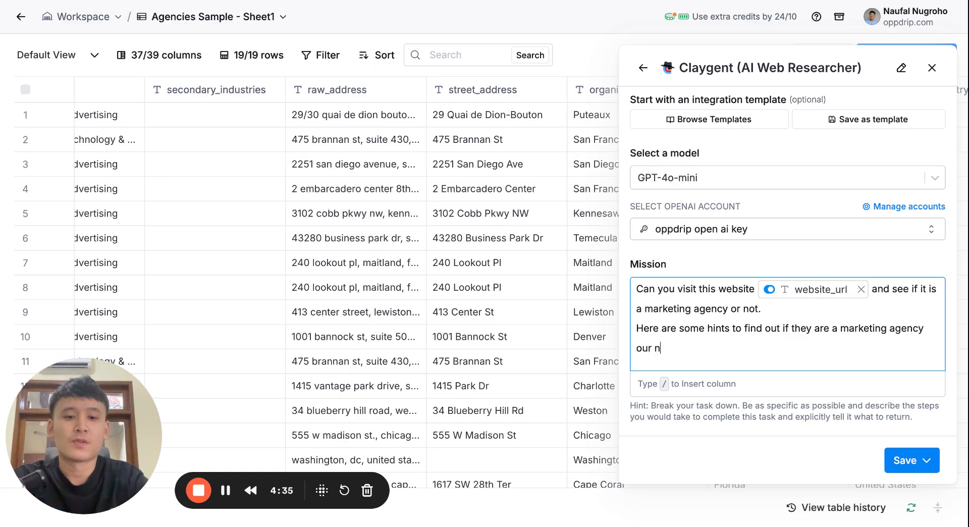
key(BackSpace)
key(BackSpace)
key(BackSpace)
key(BackSpace)
text(r not:)
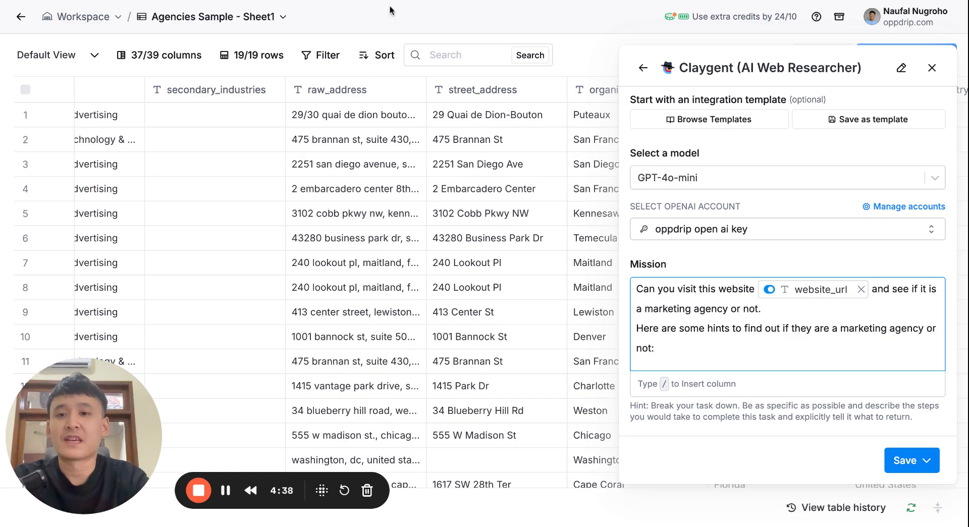
Switch to a new Claude chat and begin the prompt with "what are some keywords that are related to marketing agencies?"
key(super+t)
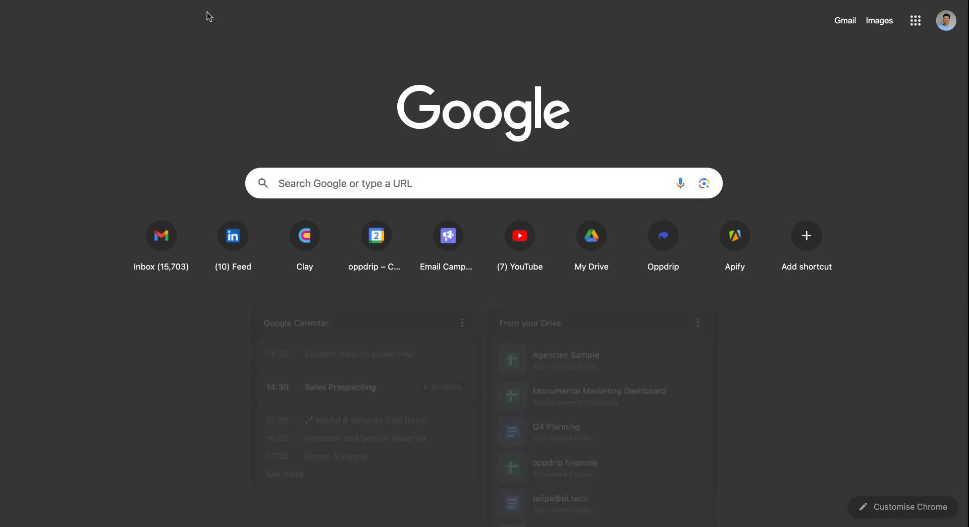
click(132, 0)
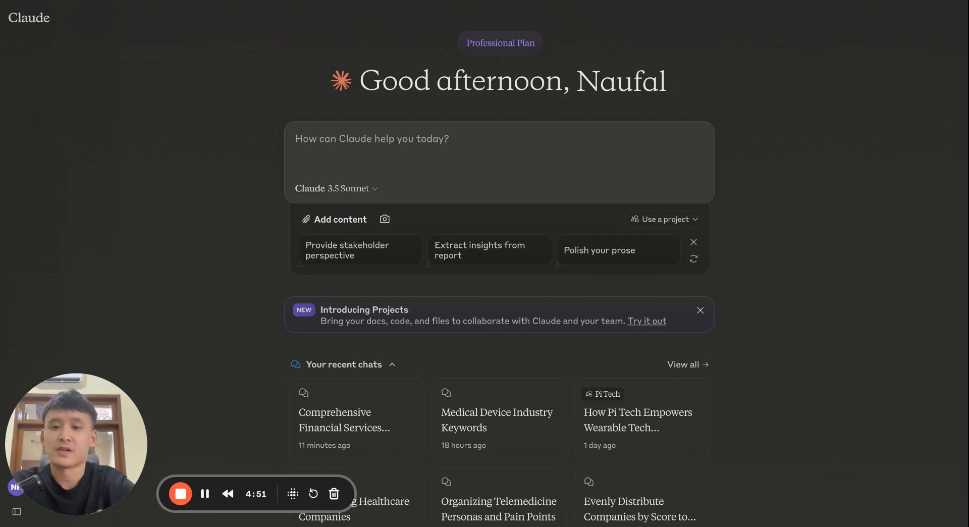
text(what are some keywords)
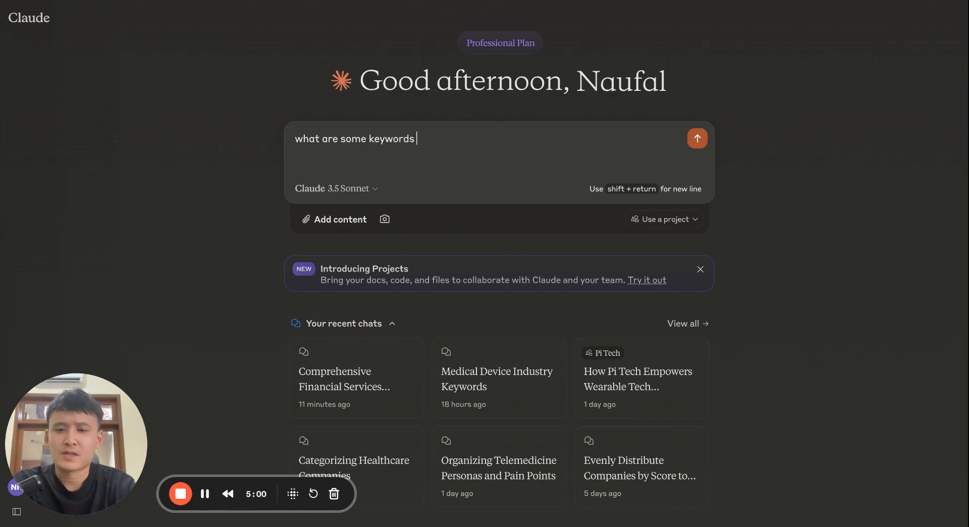
text(that)
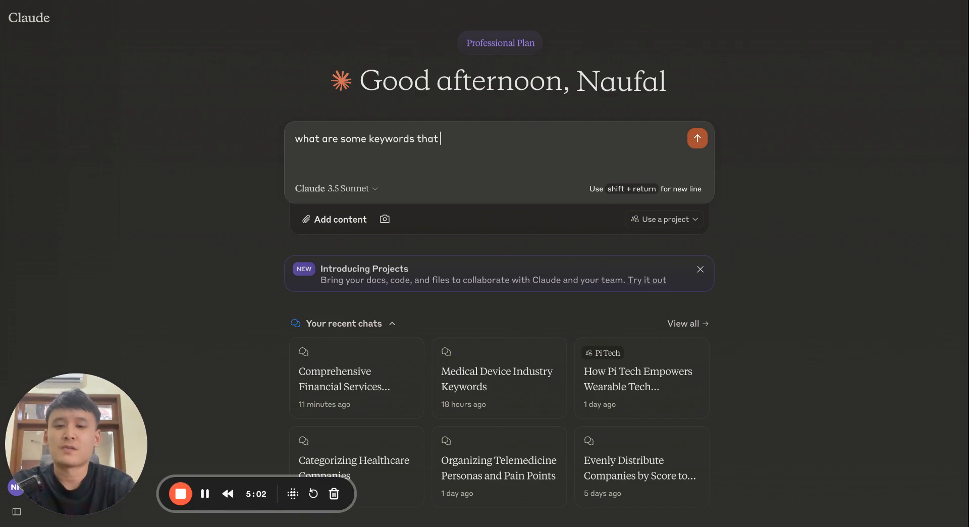
text( are related)
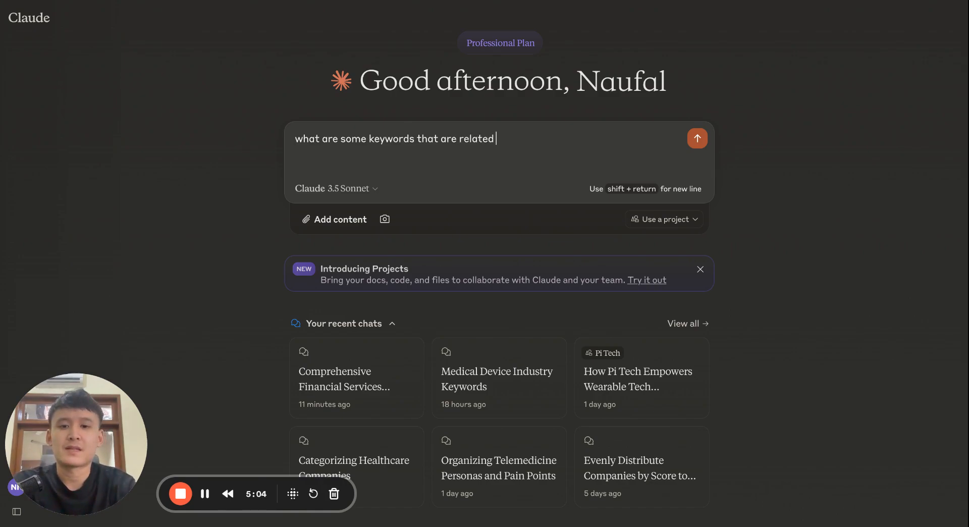
text( to marketing age)
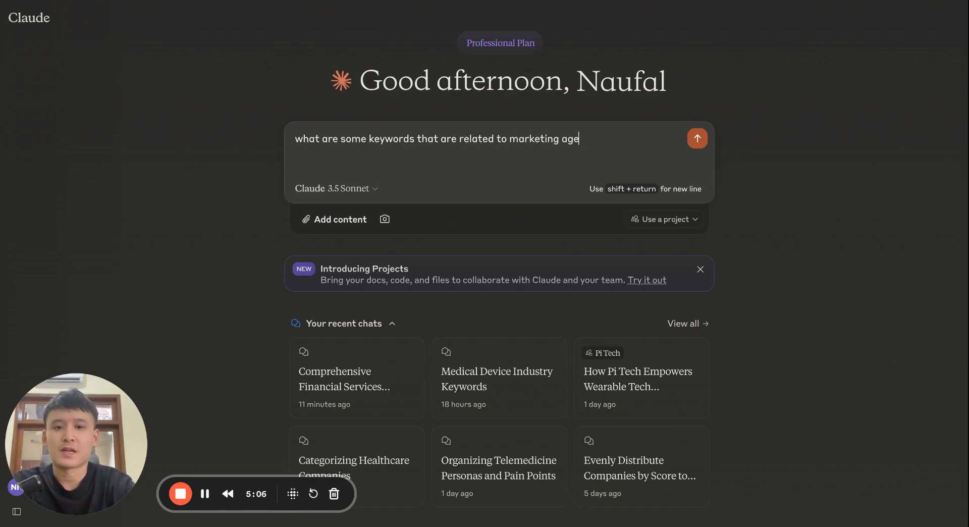
text(ncies?)
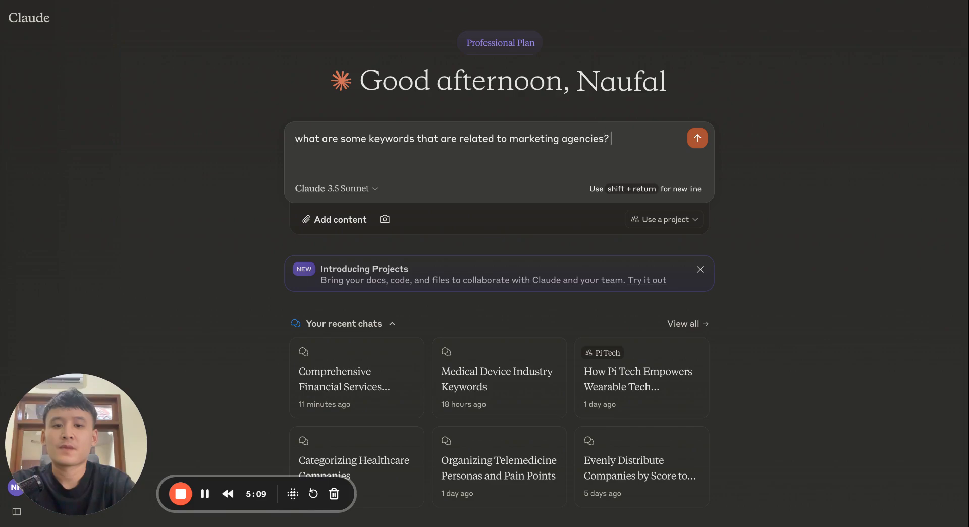
Complete the prompt with "be broad and specific, and give me a list in a comma seperated format." and send it
text( be broad and)
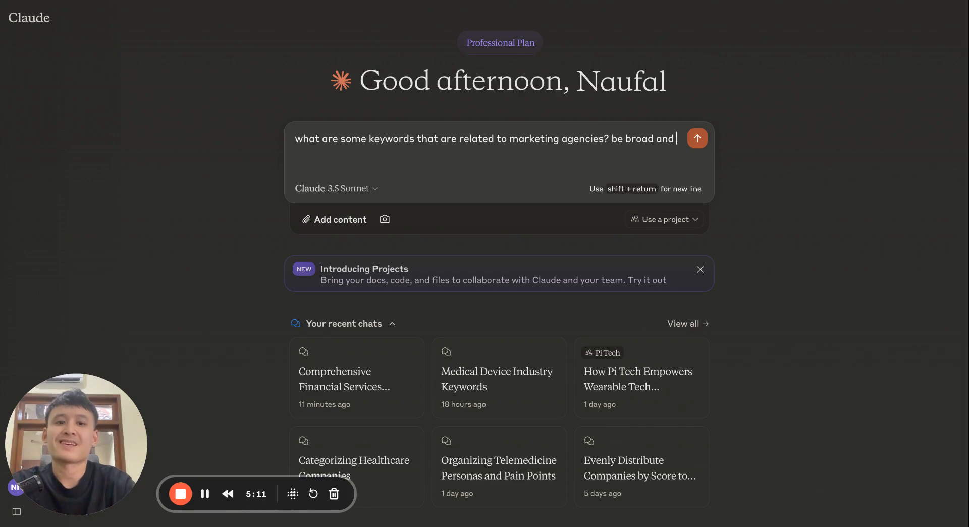
text( specific, and)
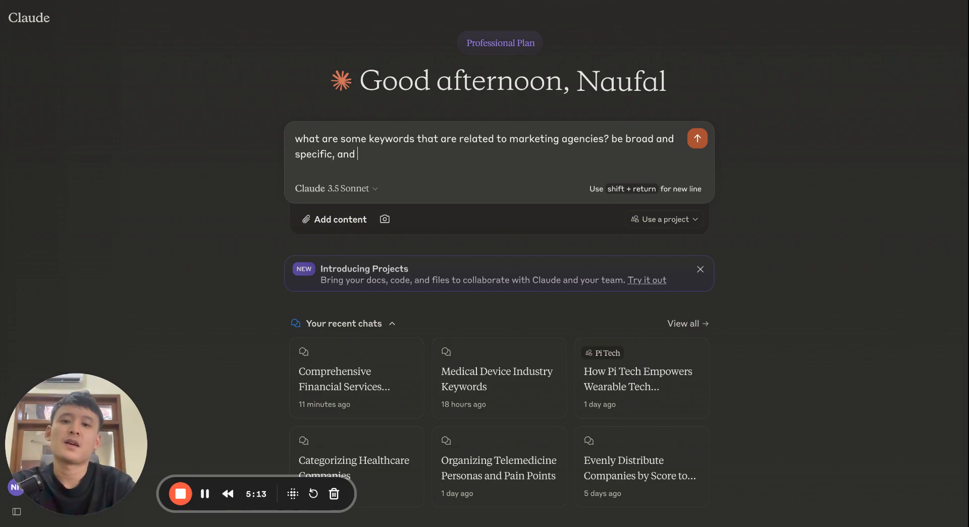
text( give me a list)
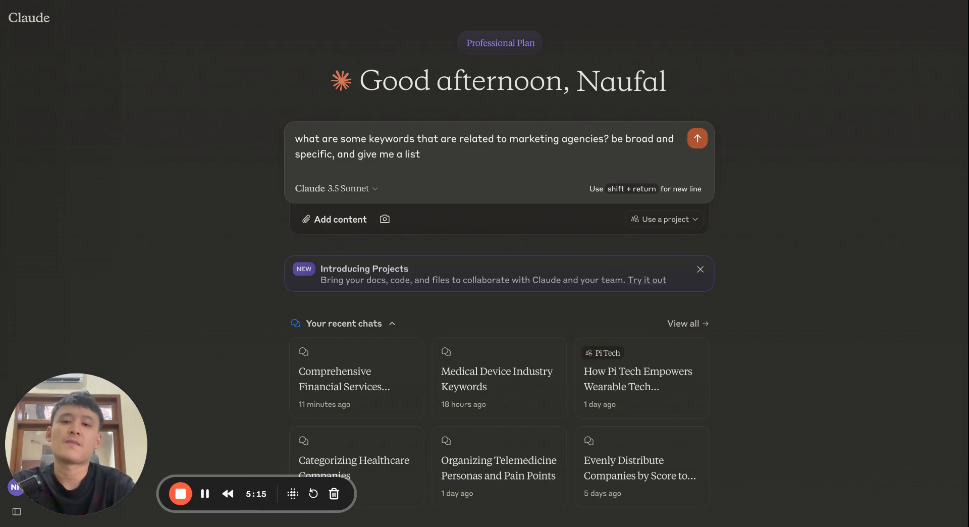
text( in a comma)
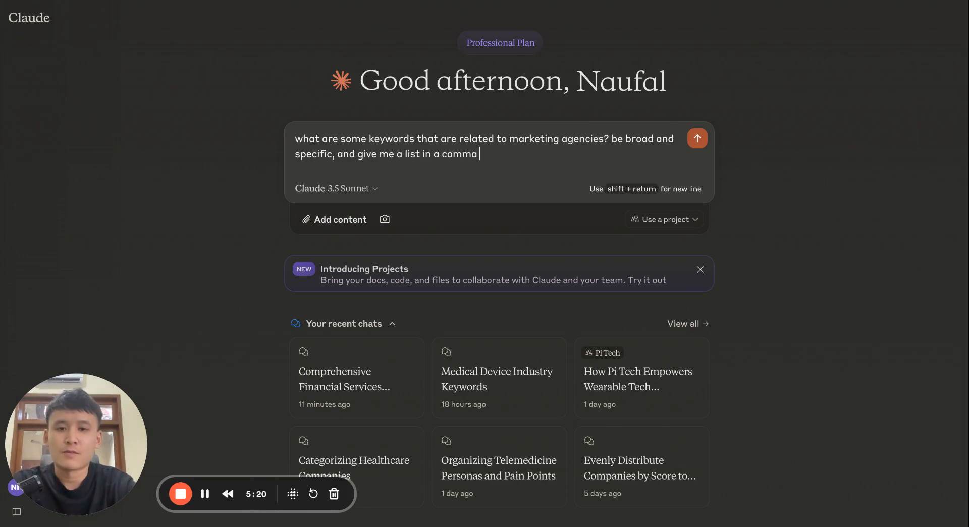
text( seperated format.)
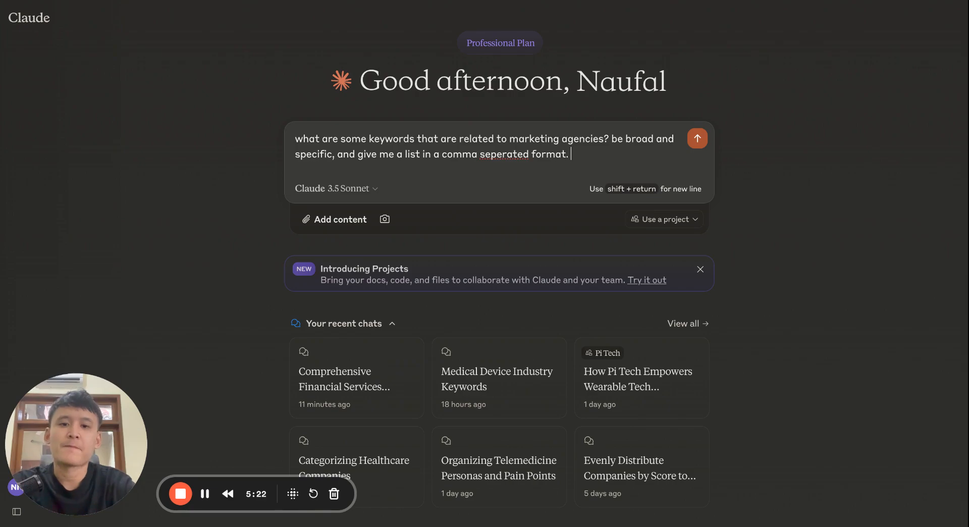
key(Return)
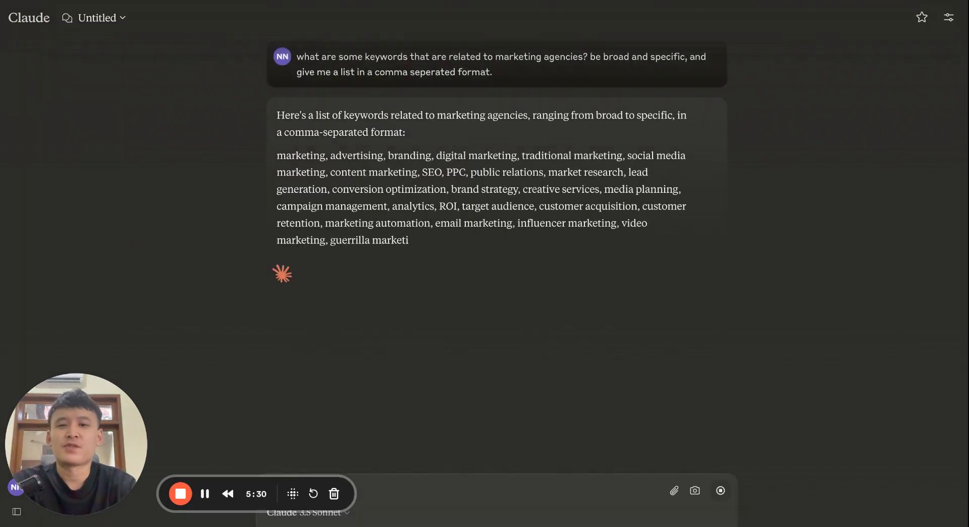
Copy Claude's comma-separated keyword list and paste it under the hints line of the Claygent mission in Clay
drag(276, 113, 567, 401)
key(ctrl+c)
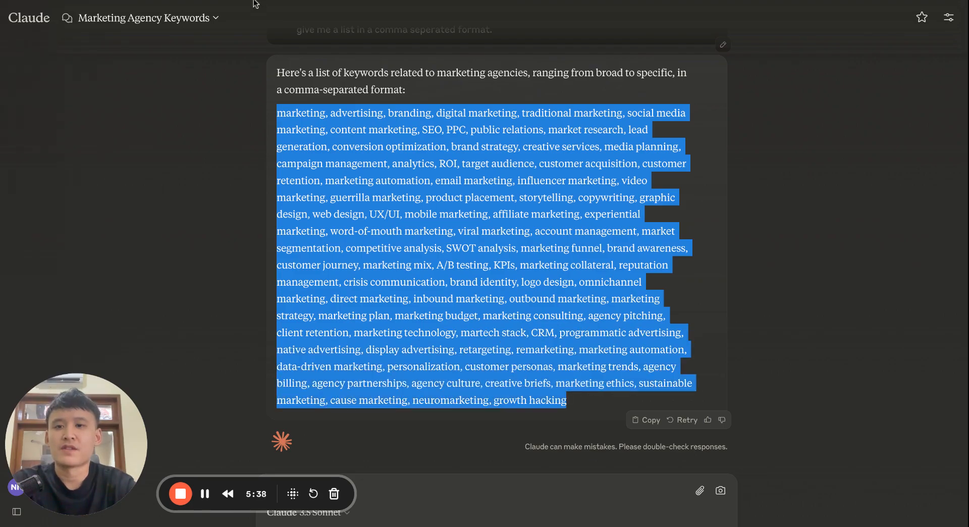
key(alt+Tab)
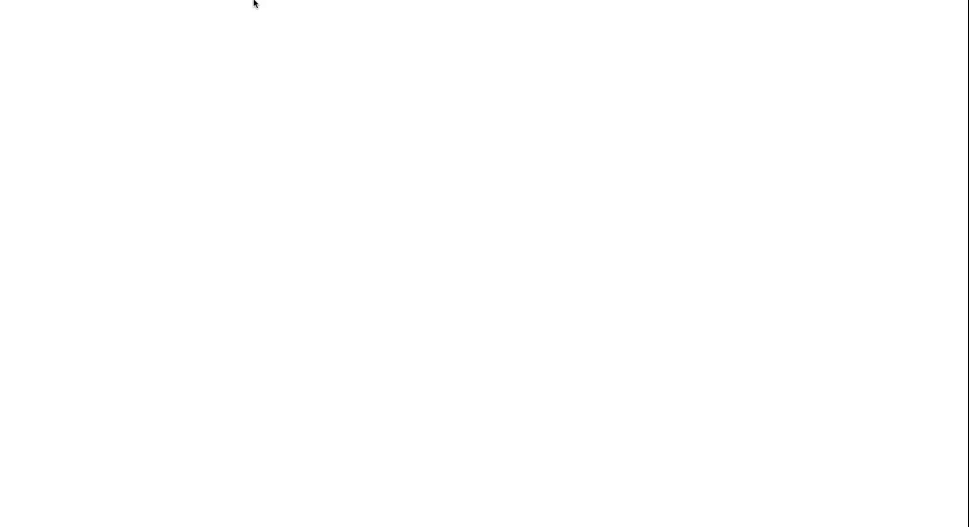
key(ctrl+v)
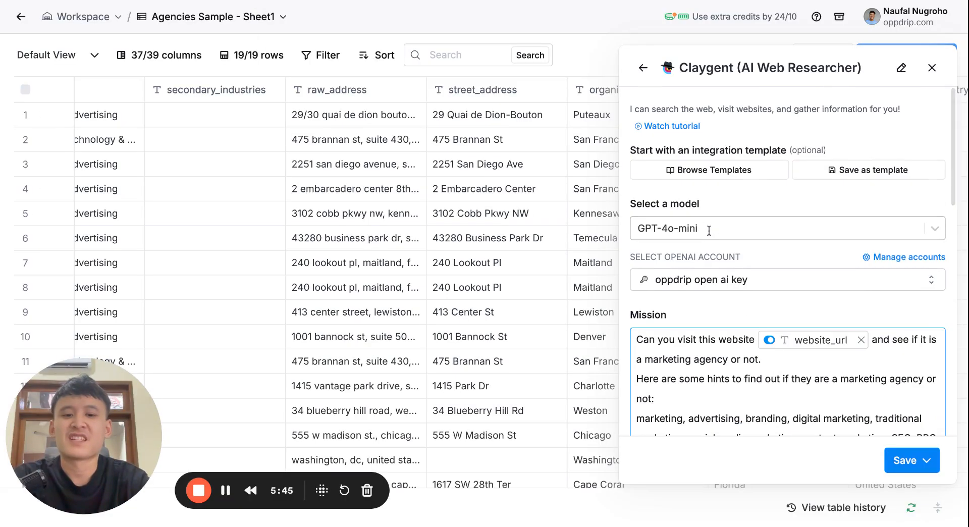
Switch back to the Marketing Agency Keywords chat in Claude and start a reply
key(alt+Tab)
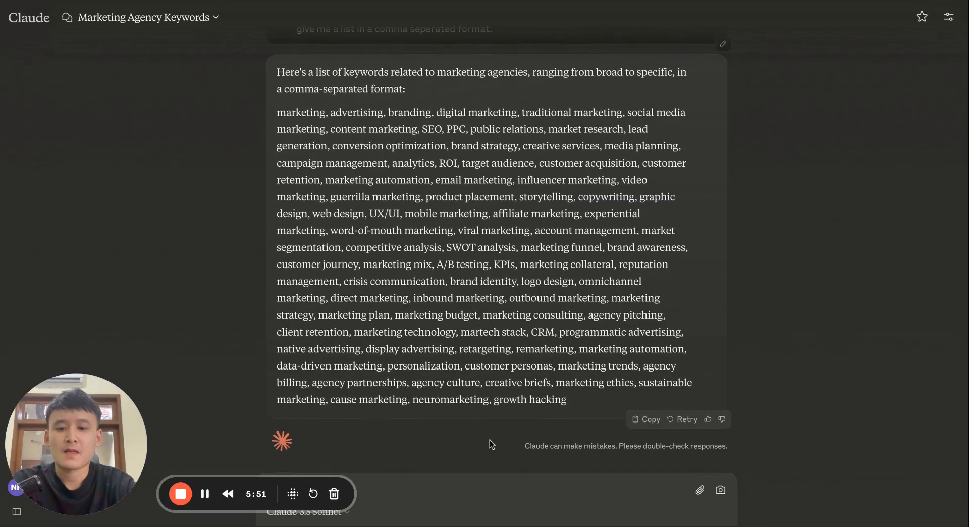
click(469, 510)
text(g)
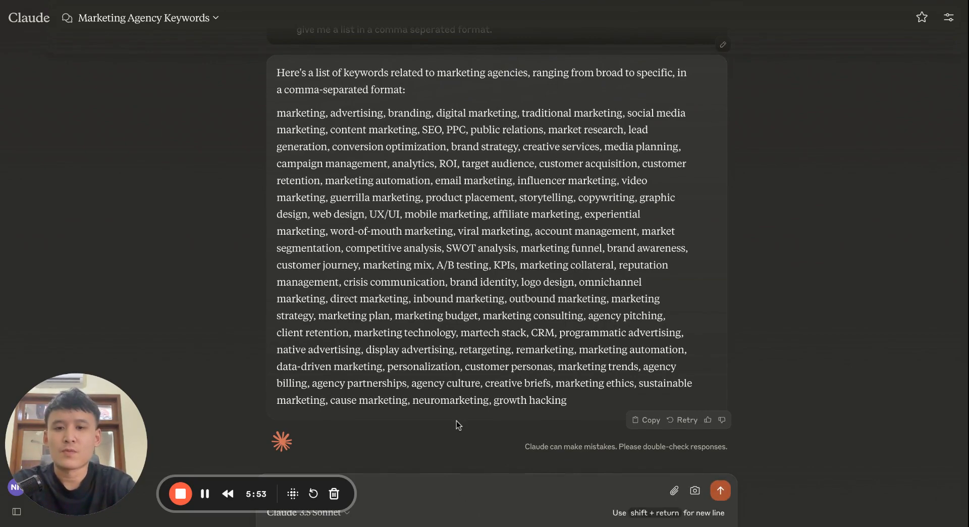
drag(102, 450, 102, 340)
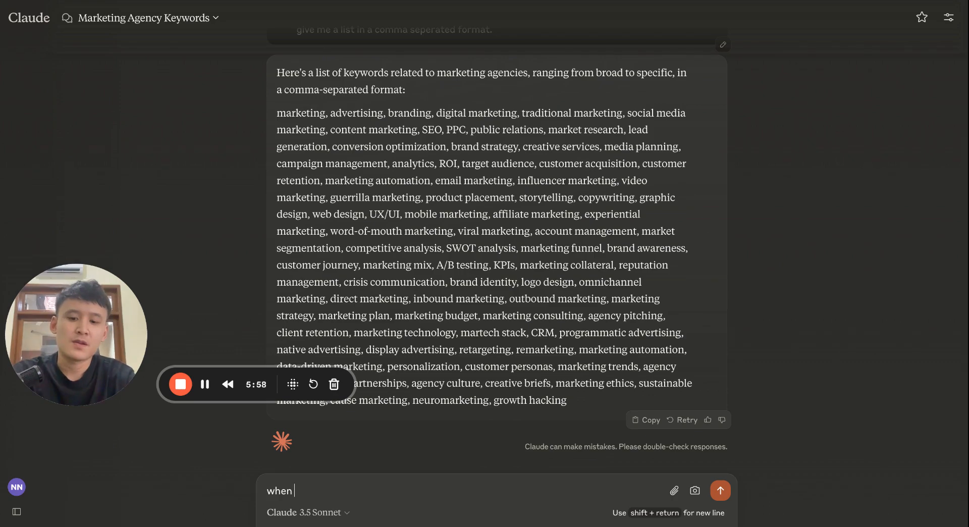
key(BackSpace)
key(BackSpace)
key(BackSpace)
key(BackSpace)
key(BackSpace)
key(BackSpace)
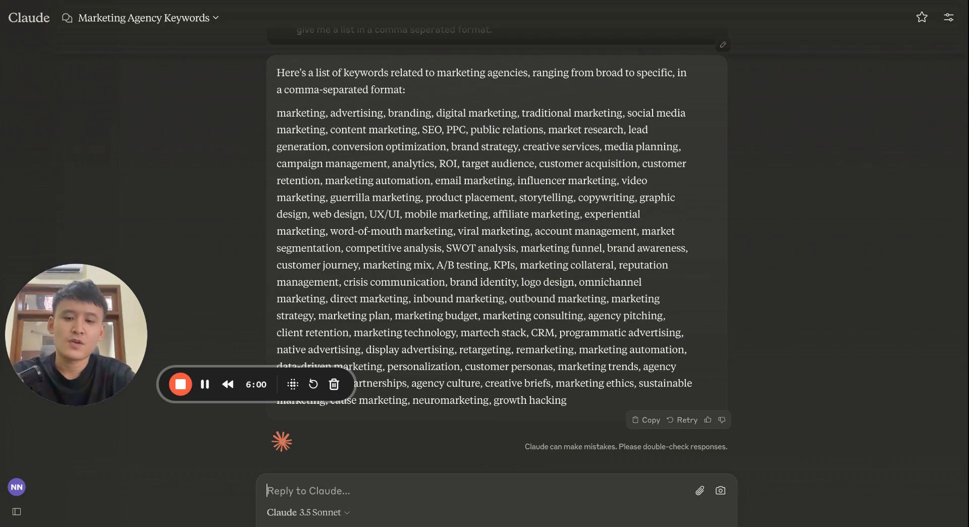
Begin the follow-up prompt to Claude with "when thinking about marketing agencies"
text(wh)
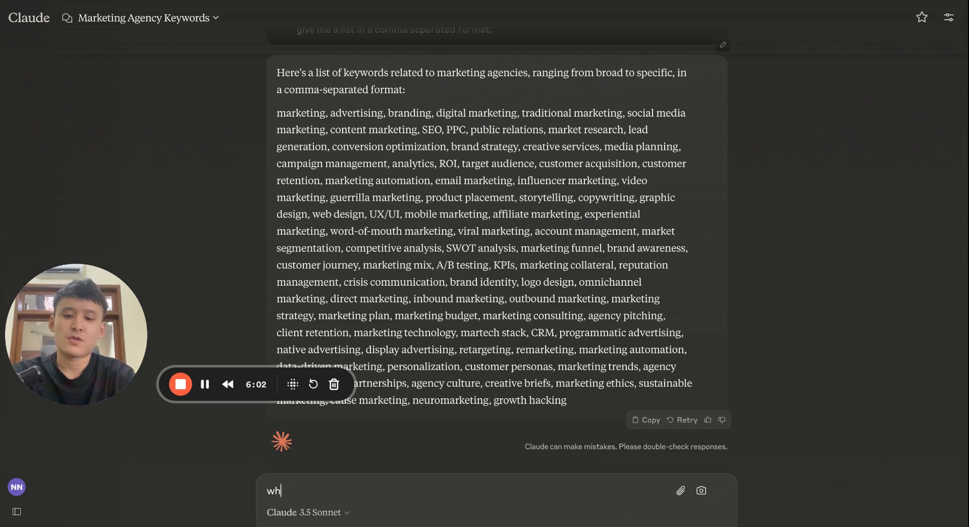
text(en thinking about marekting)
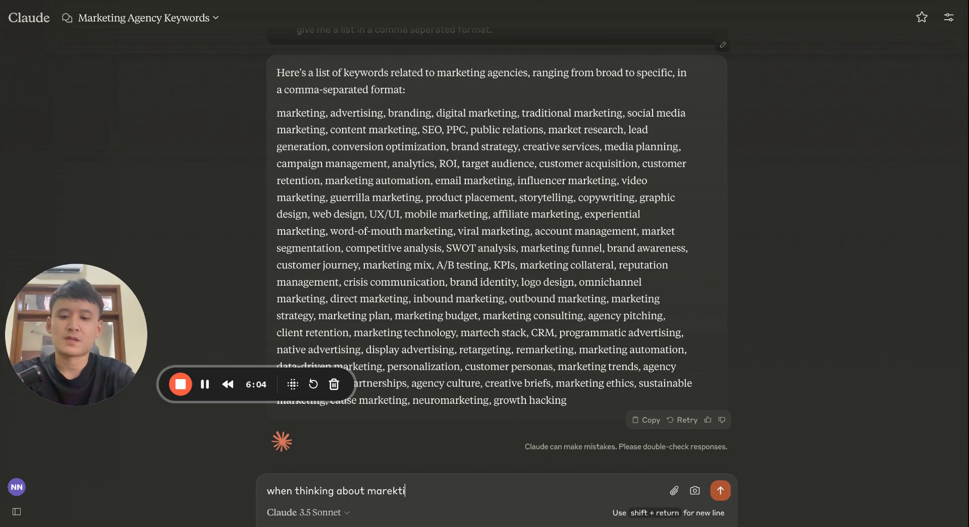
key(BackSpace)
key(BackSpace)
key(BackSpace)
text(keting agencies )
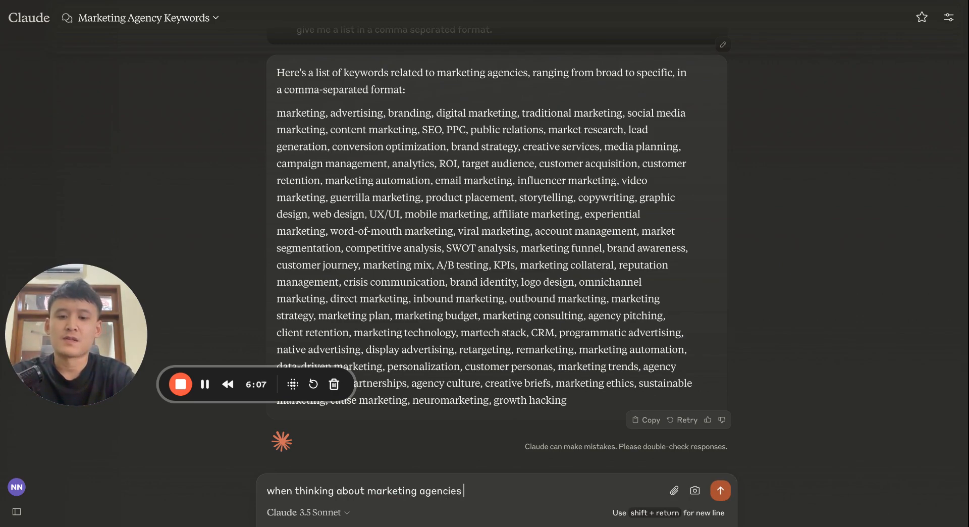
Continue the prompt with "websites, what are most common keywords or features that we see on the site?"
text(websites, what)
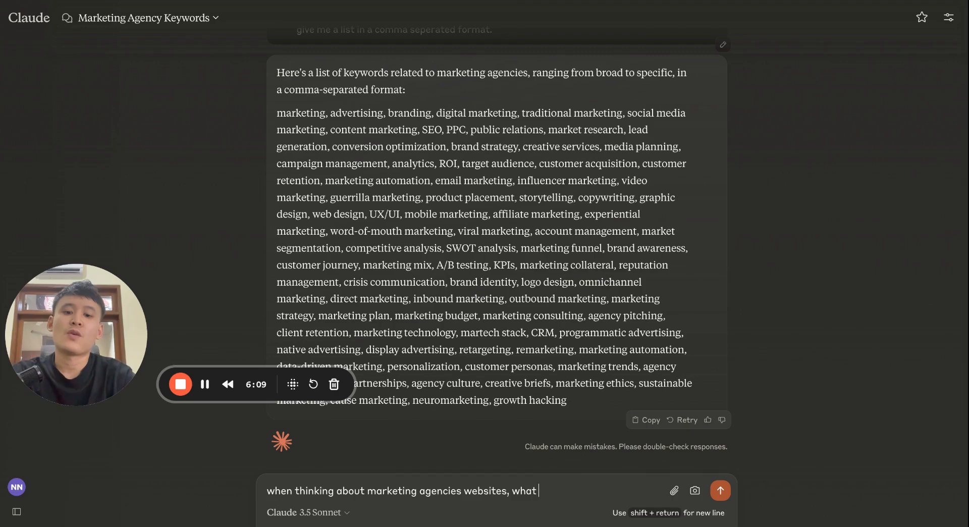
text( ar eth)
key(BackSpace)
key(BackSpace)
key(BackSpace)
key(BackSpace)
text(e m)
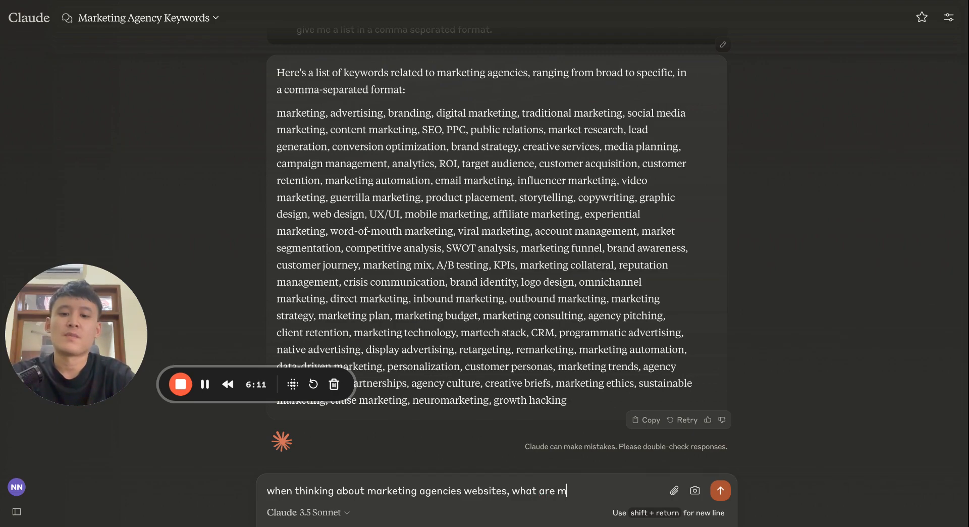
text(ost common)
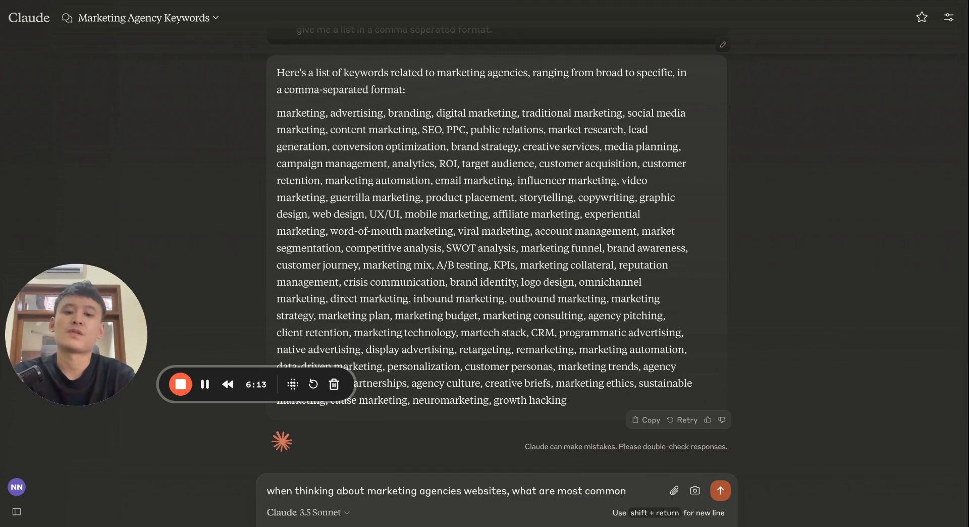
text( keywords)
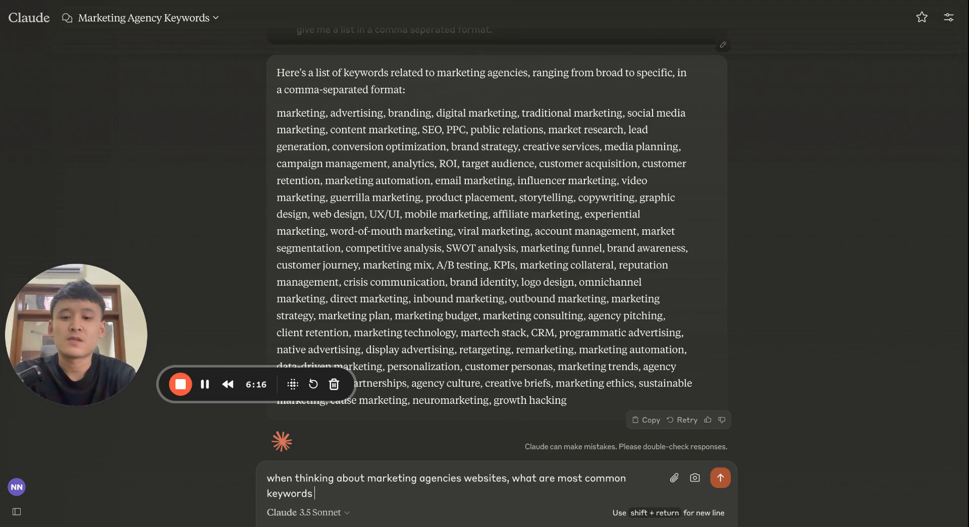
text( or features that we s)
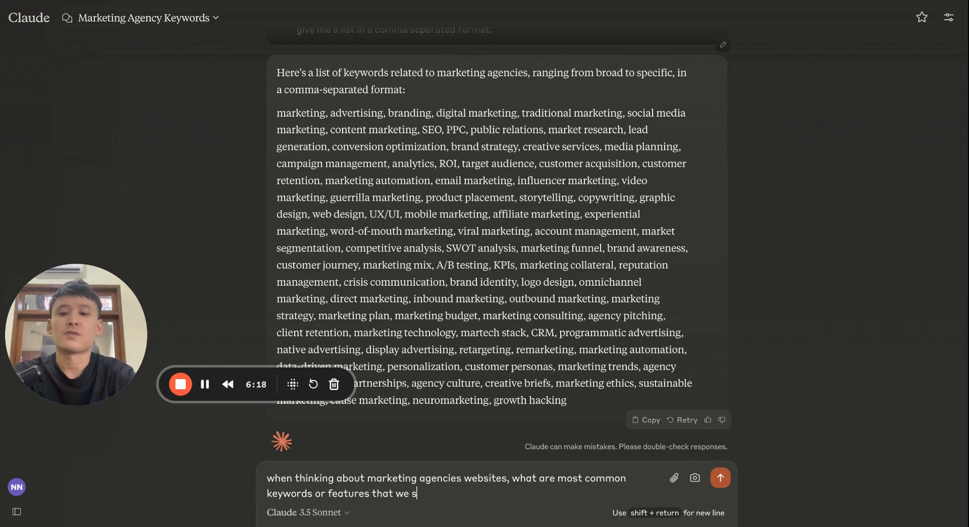
text(ee on the site? )
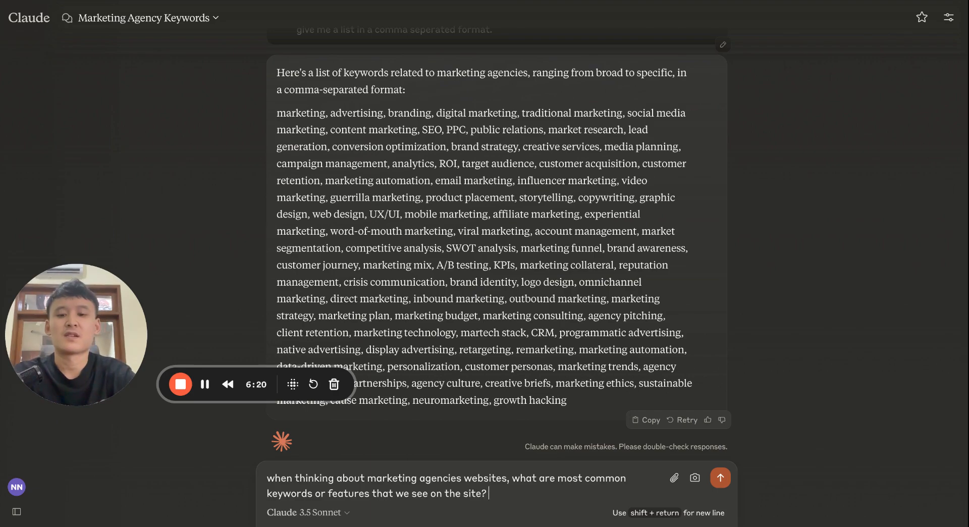
Complete the prompt with "for example: case studies, services, capabilities etc" and send it to Claude
text(for example )
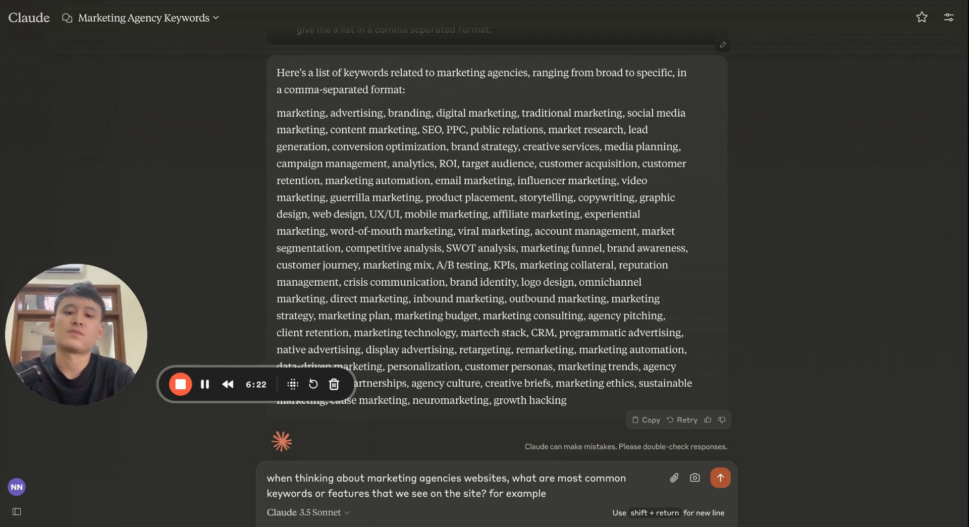
text( case study)
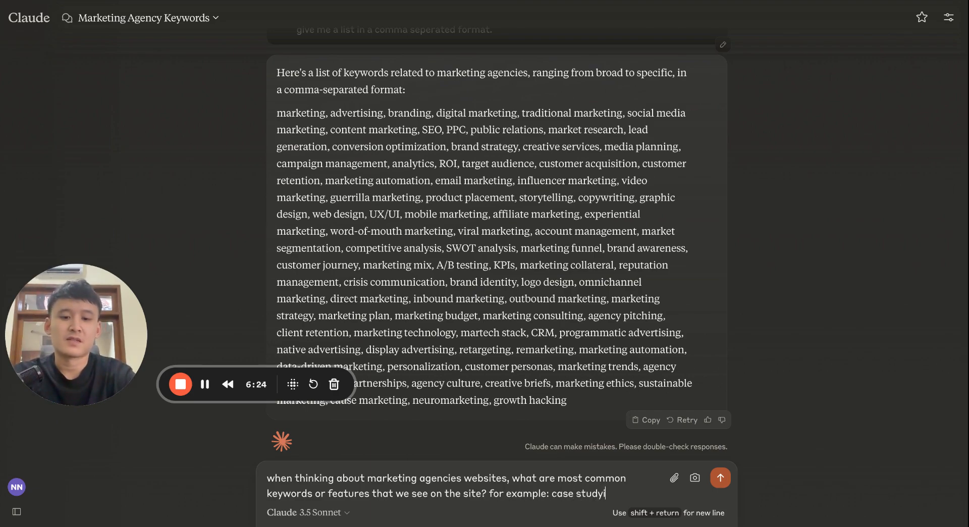
key(BackSpace)
text(ies, services)
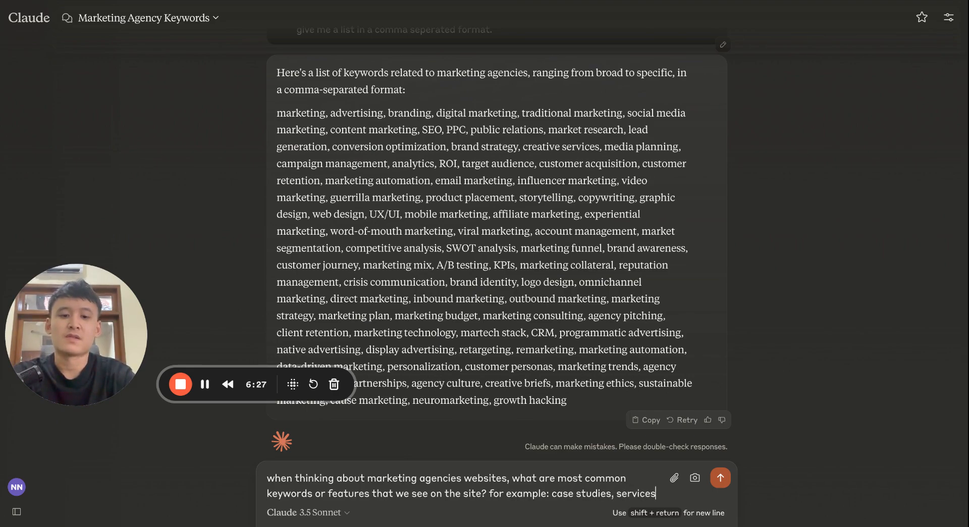
text(, capabilities etc)
key(Return)
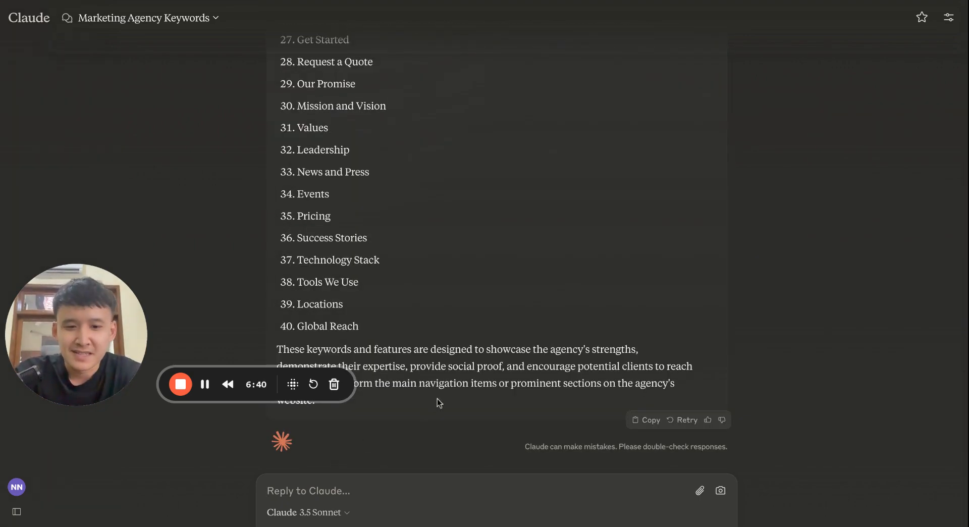
Review Claude's numbered list of common keywords and features on marketing agency websites
scroll(478, 328, up, 10)
scroll(477, 329, up, 4)
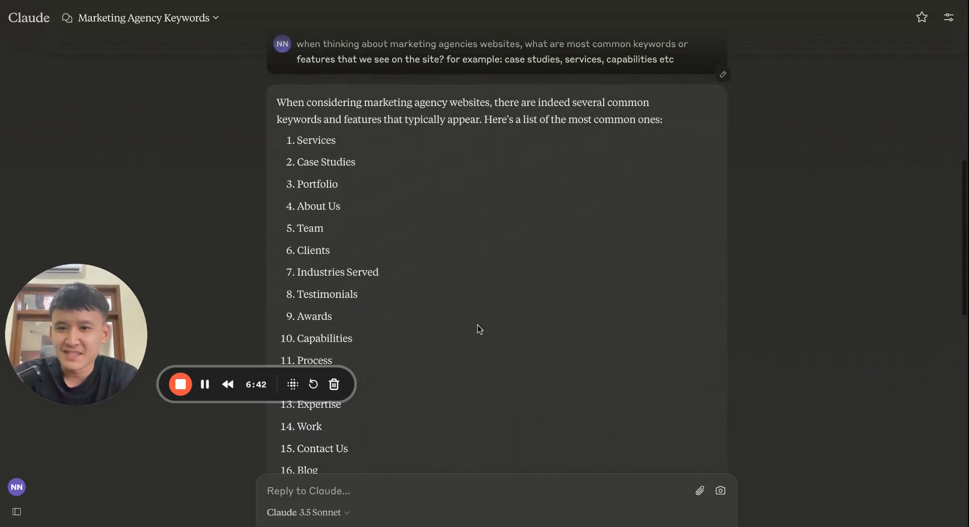
scroll(379, 267, down, 1)
scroll(379, 267, down, 5)
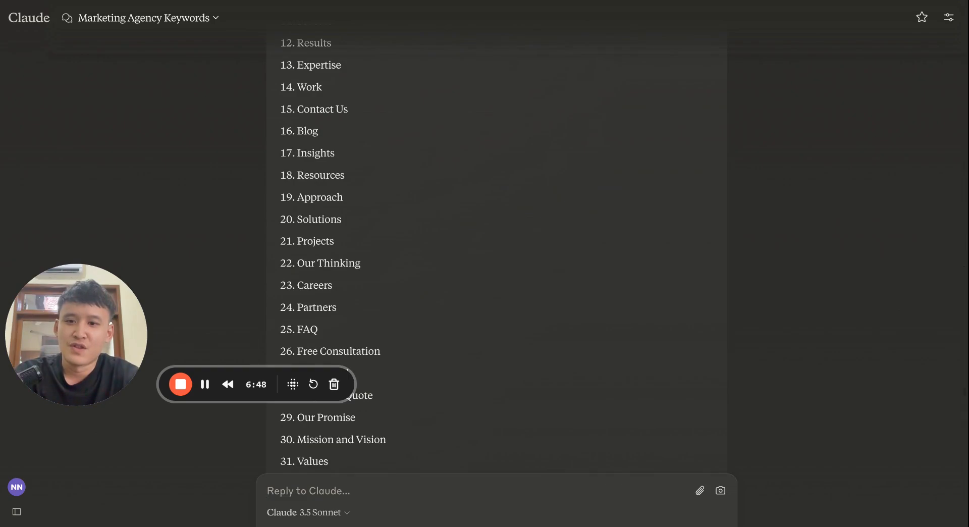
scroll(386, 424, down, 6)
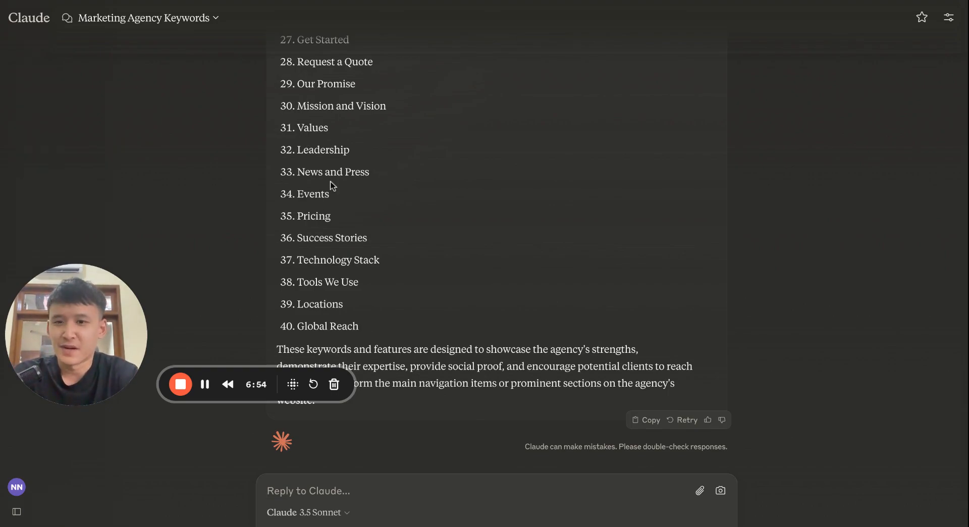
scroll(333, 186, up, 10)
scroll(303, 119, up, 2)
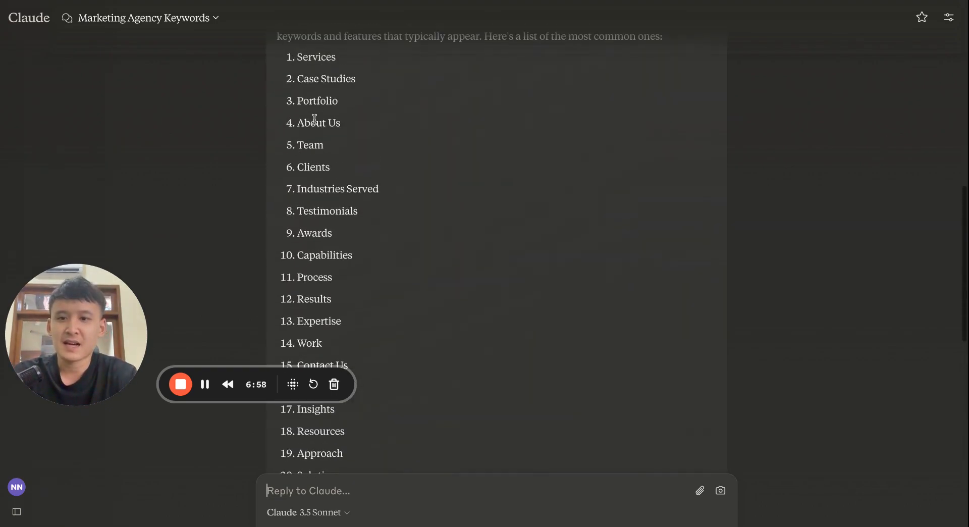
Ask Claude for the same items "in a comma seperated list"
click(363, 486)
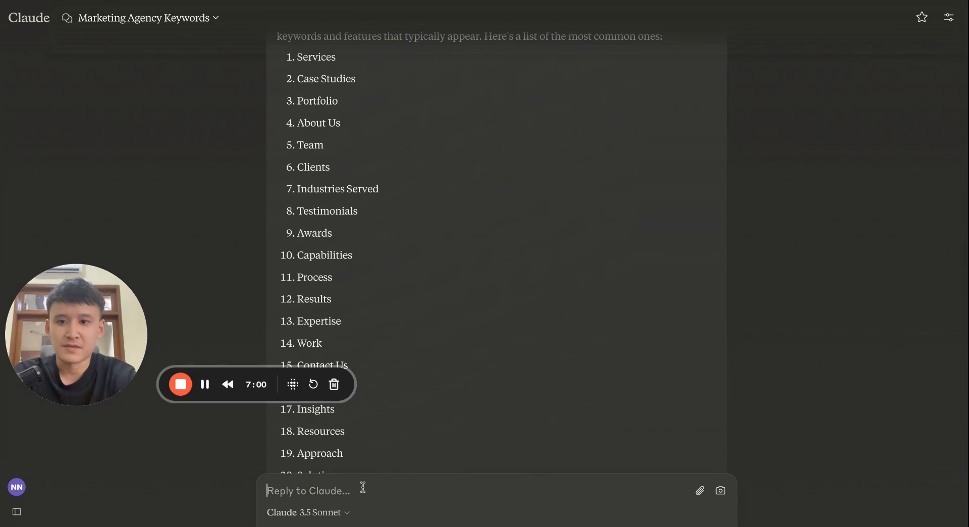
text(in a comma)
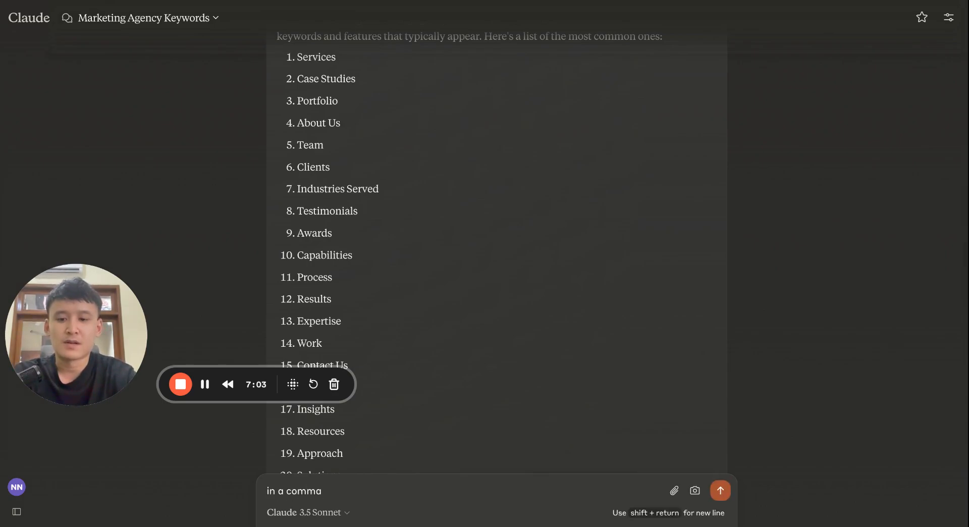
text( speeperated list)
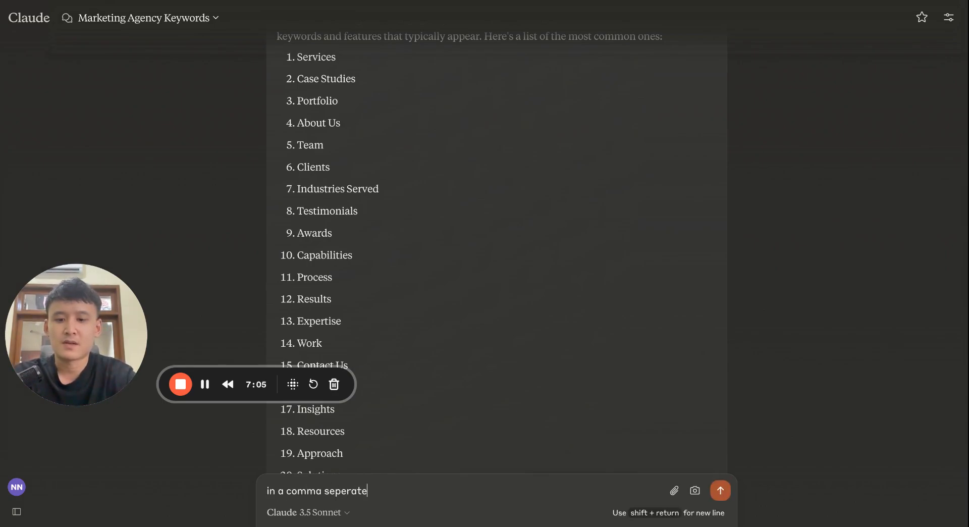
key(Return)
Copy the items from Services through Expertise in Claude's comma-separated feature list
drag(280, 315, 357, 334)
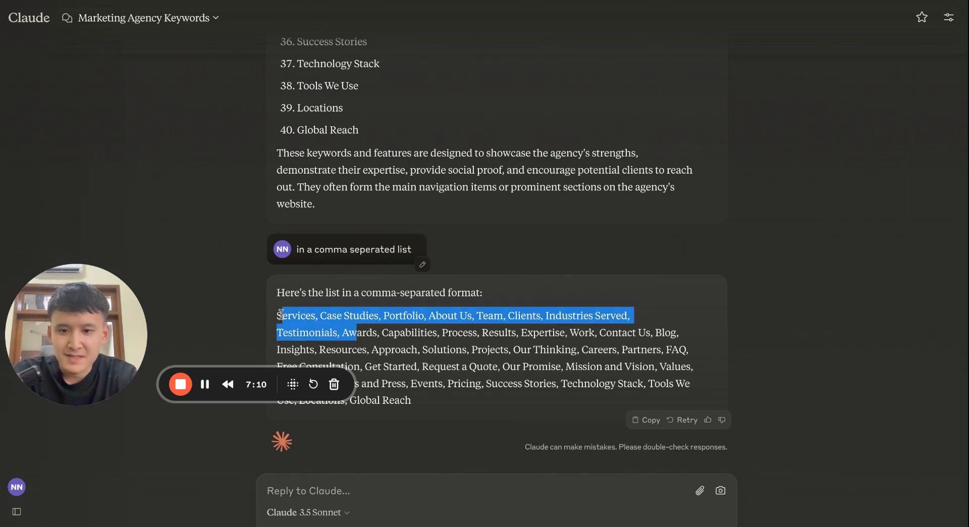
click(356, 334)
drag(277, 315, 567, 334)
key(ctrl+c)
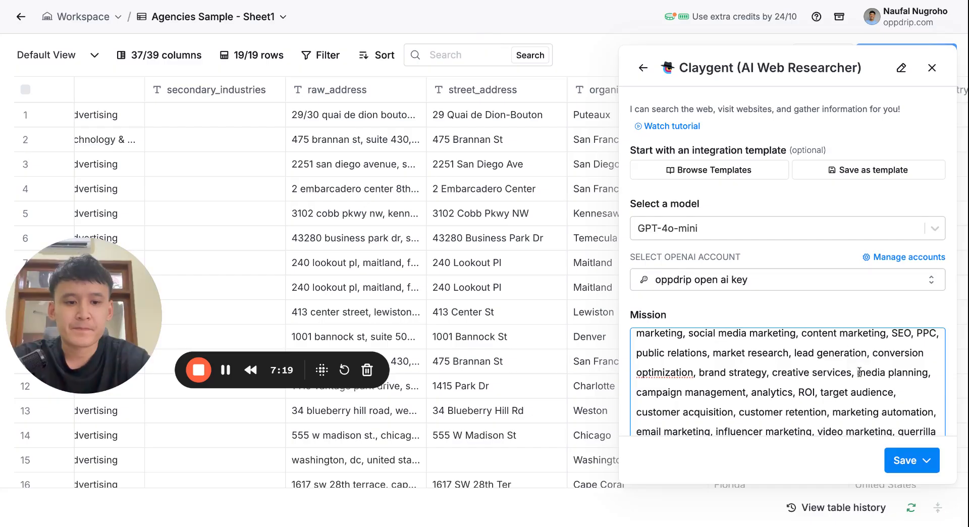
Return to the Claygent mission in Clay and insert the line "things on the site:" between the hints line and the keyword list
scroll(854, 391, down, 10)
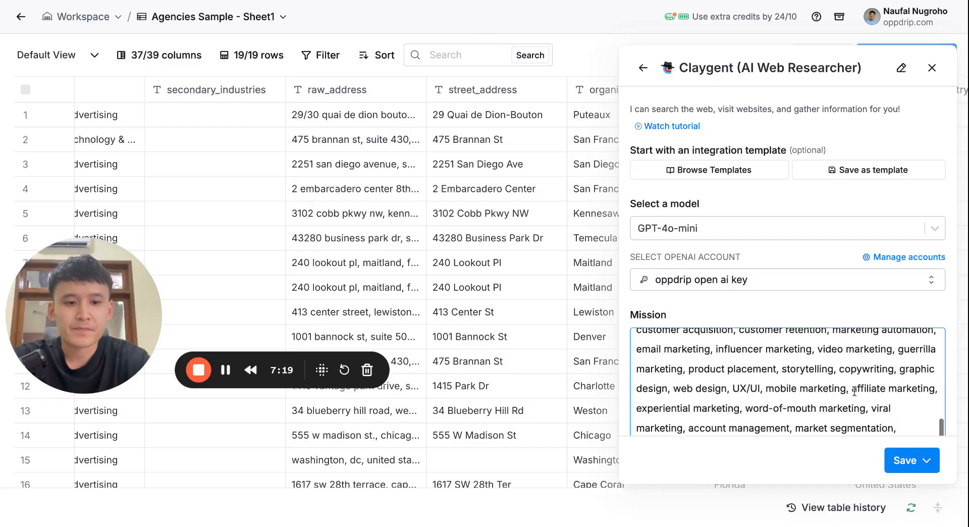
scroll(854, 391, up, 3)
scroll(768, 367, down, 1)
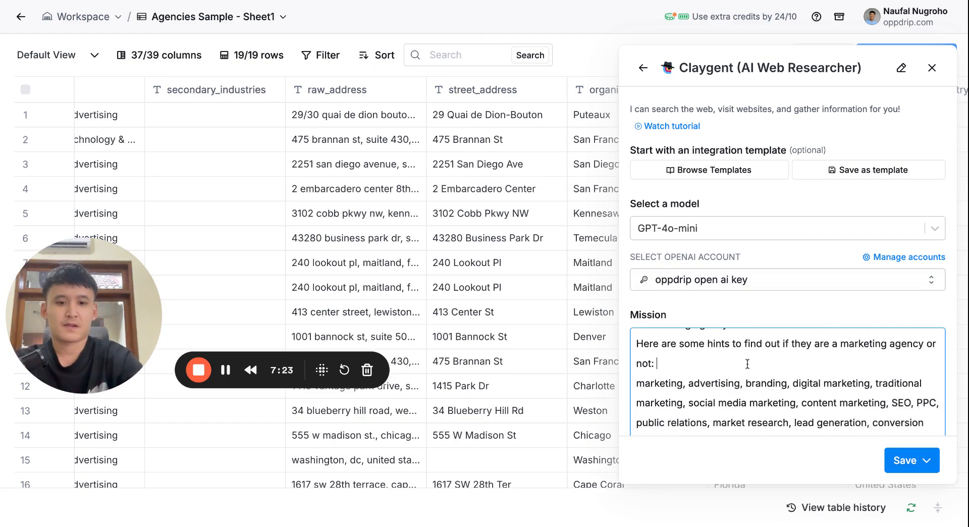
key(Return)
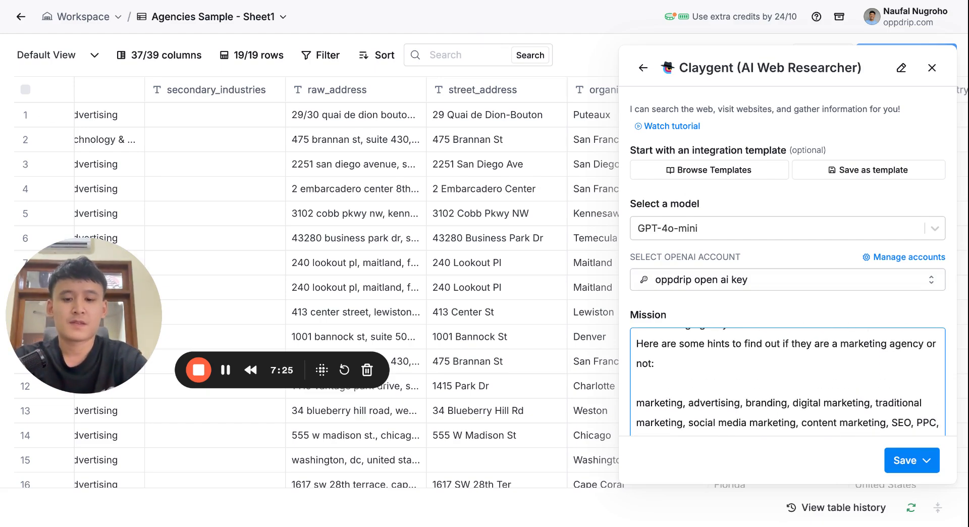
text(things on the site:)
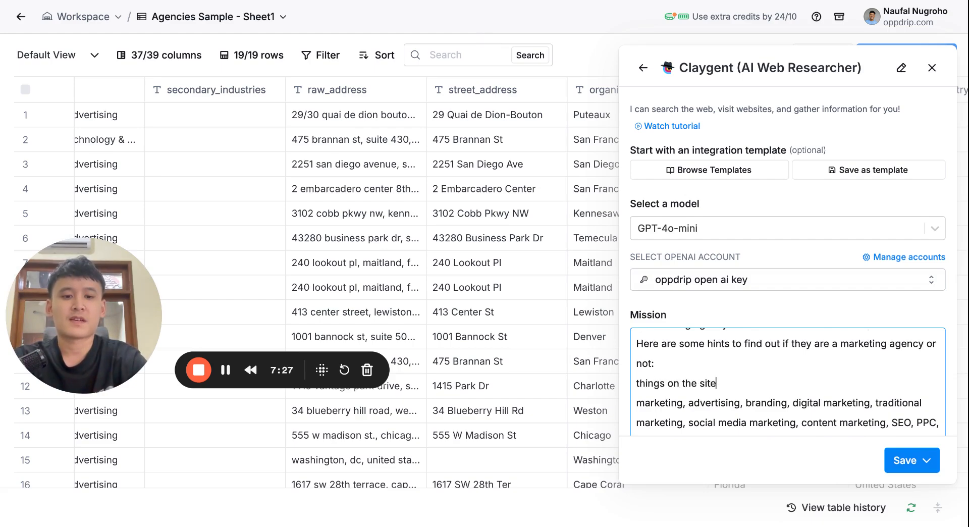
Reword the new mission line as "Keywords to look out for on the site:" and paste the copied feature list after it
click(636, 383)
text(Keywords to look )
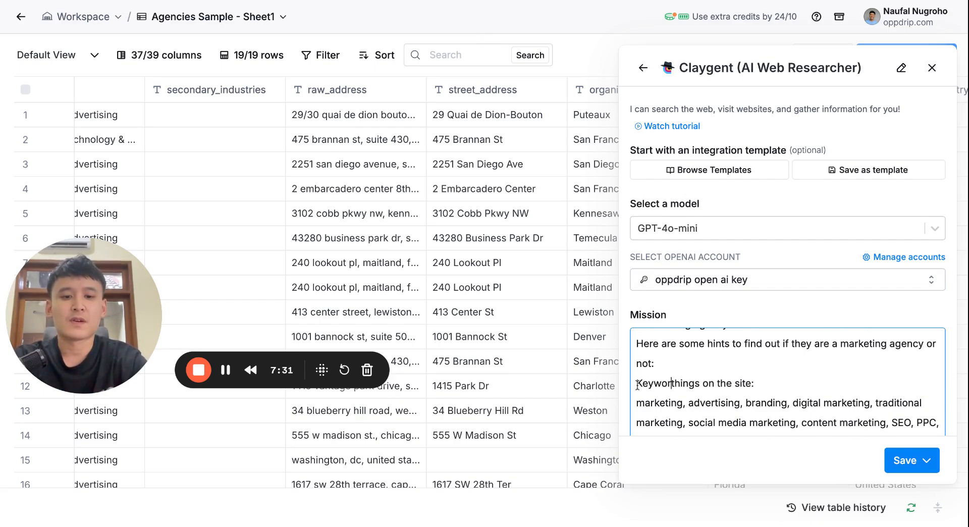
text(out for on)
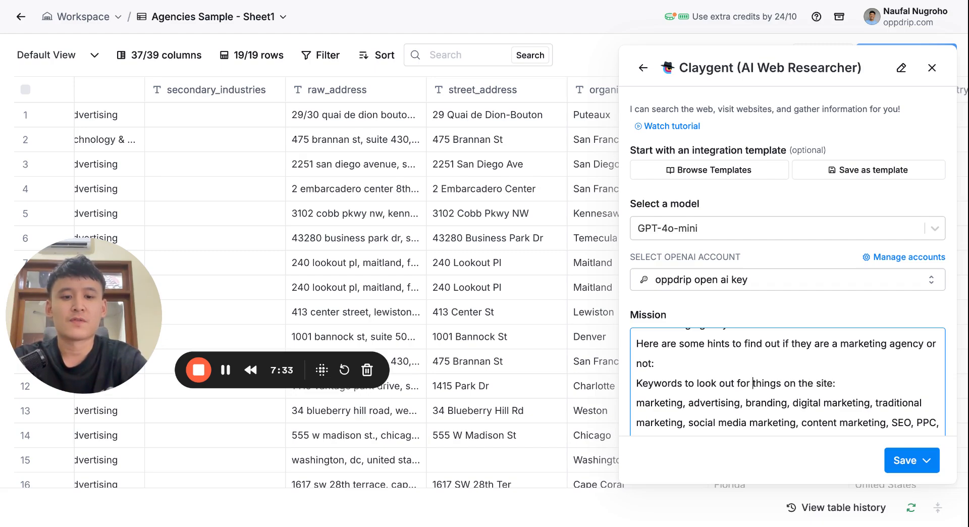
key(Delete)
key(Delete)
key(Delete)
key(Delete)
key(Delete)
key(Delete)
key(Delete)
key(Delete)
key(Delete)
key(Delete)
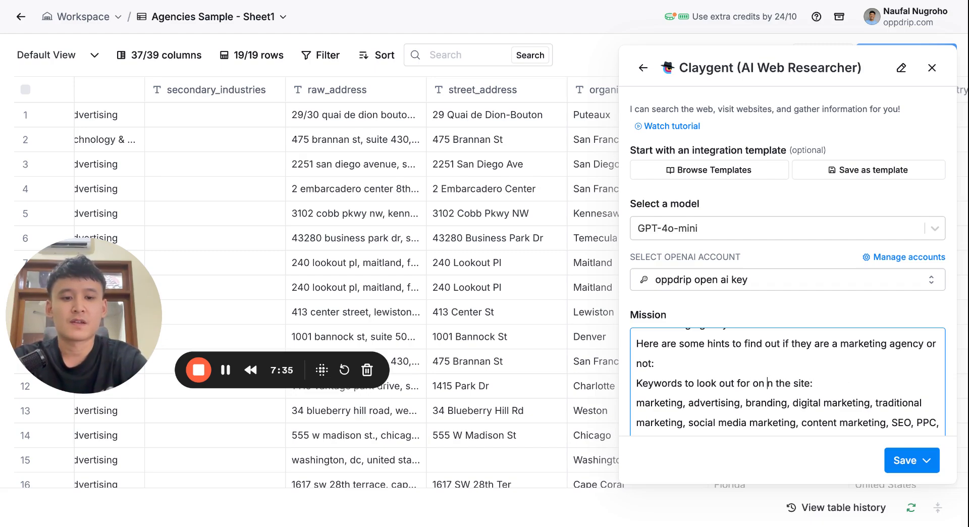
key(ctrl+v)
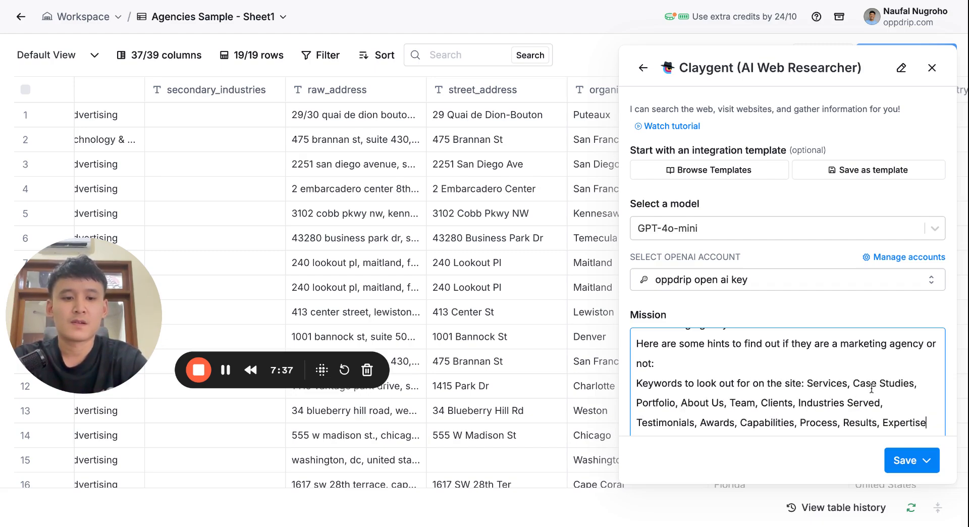
Introduce the marketing keyword list with a separate line reading "and also other keywords on the type of agency they are:"
scroll(898, 403, down, 1)
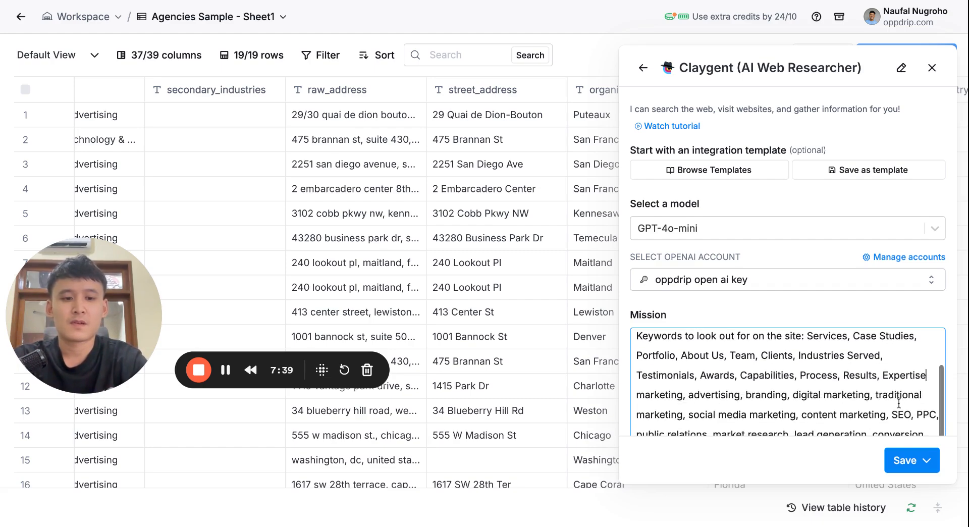
key(Return)
text(An)
key(BackSpace)
key(BackSpace)
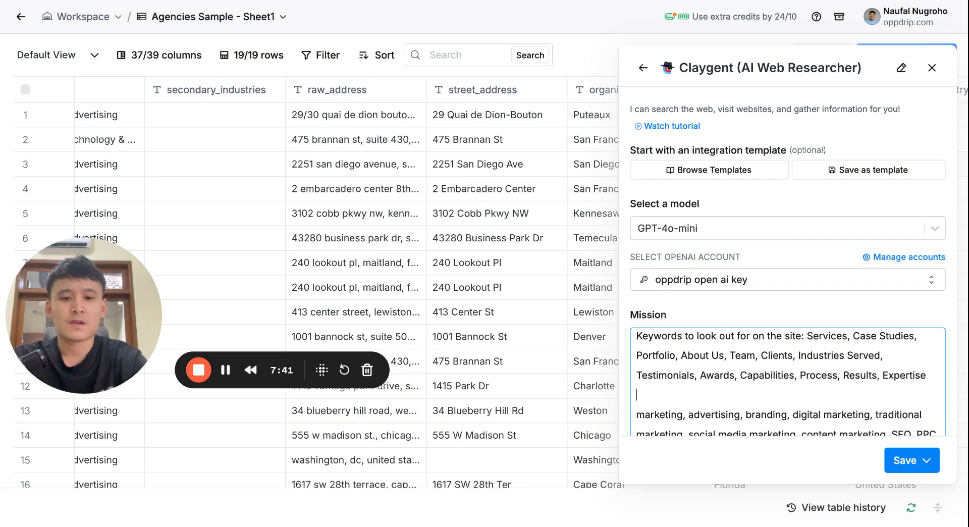
key(Return)
text(and also othe)
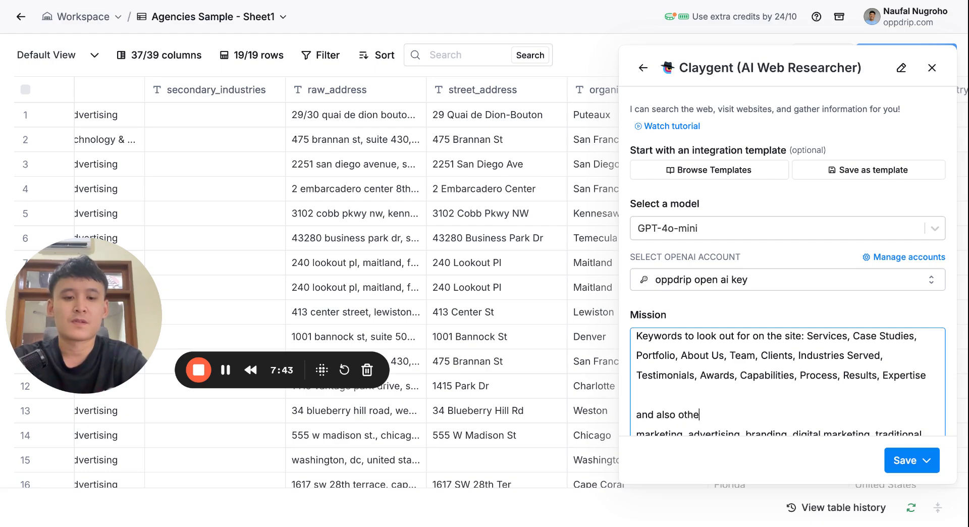
text(r keywords on the )
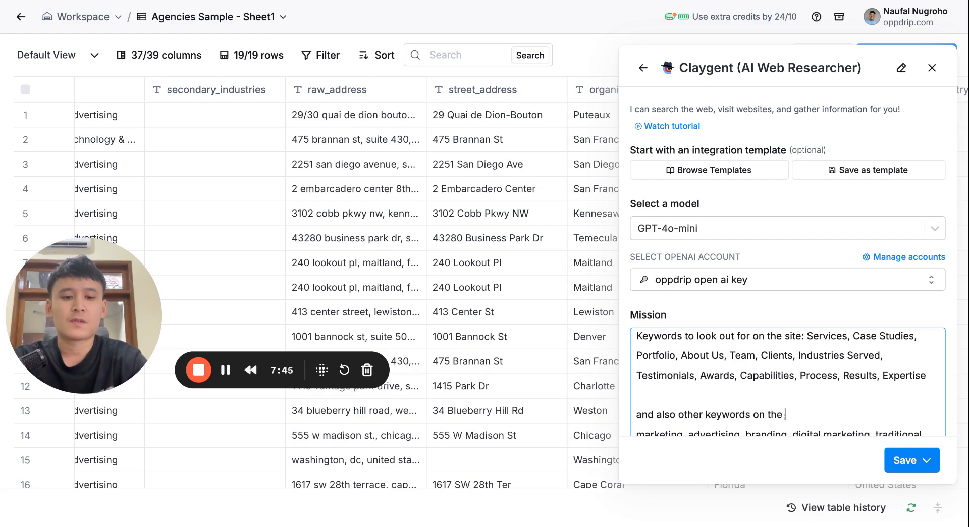
text(type of agenc)
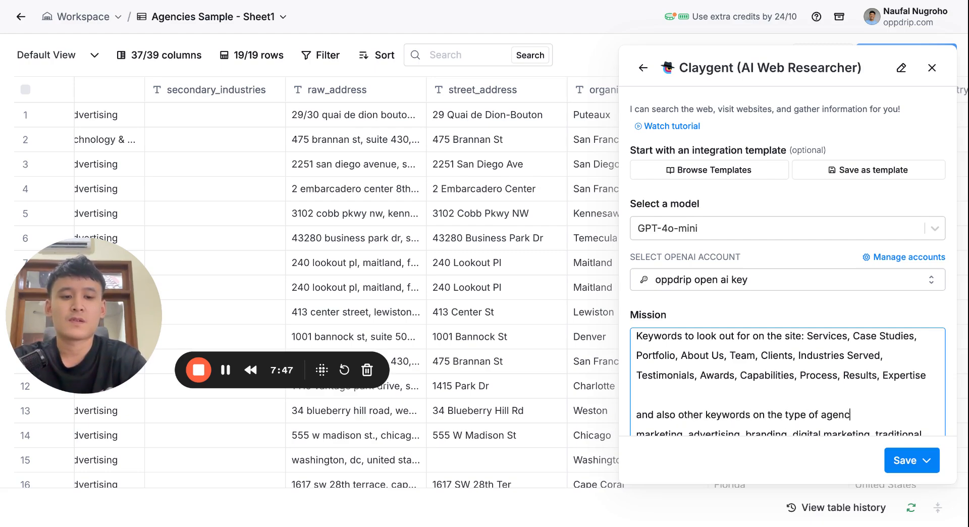
text(ie the)
key(BackSpace)
key(BackSpace)
key(BackSpace)
key(BackSpace)
key(BackSpace)
key(BackSpace)
text(y t)
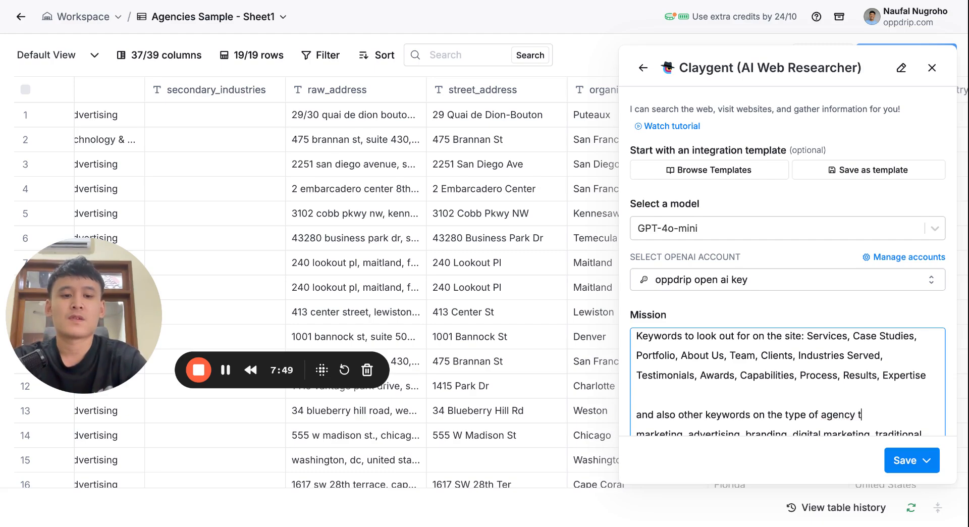
text(hey are)
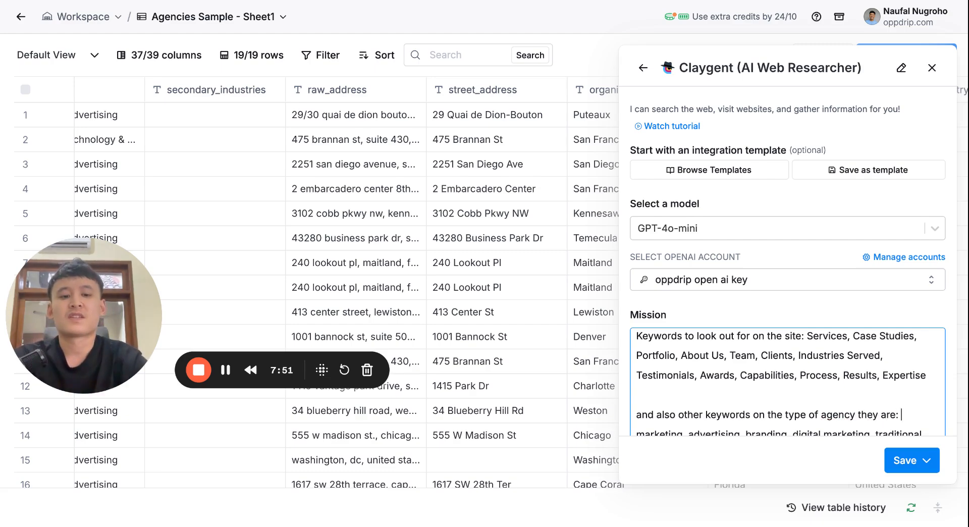
scroll(893, 391, up, 5)
scroll(892, 391, down, 10)
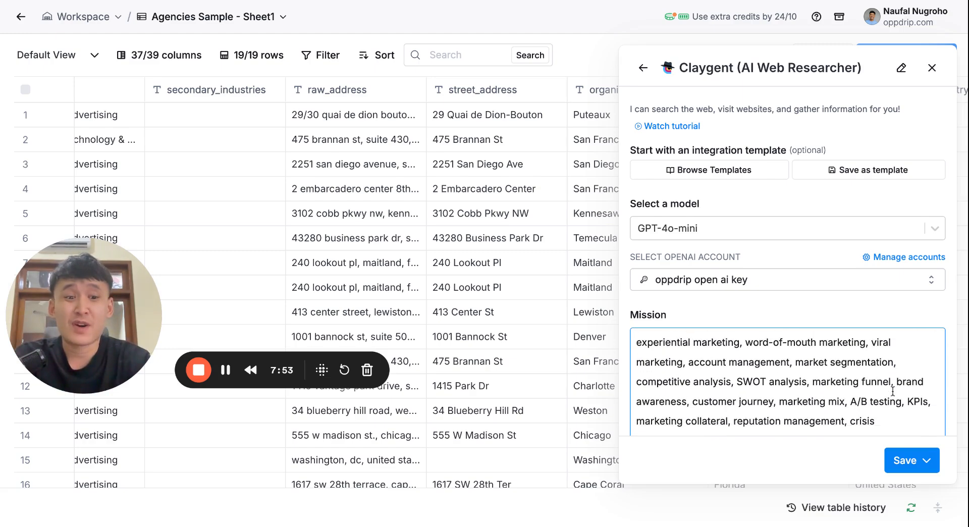
Add the mission instruction "If you are 90% confident that it fits these keywords above, then output YES. Otherwise output NO." below the keyword list
scroll(893, 391, down, 5)
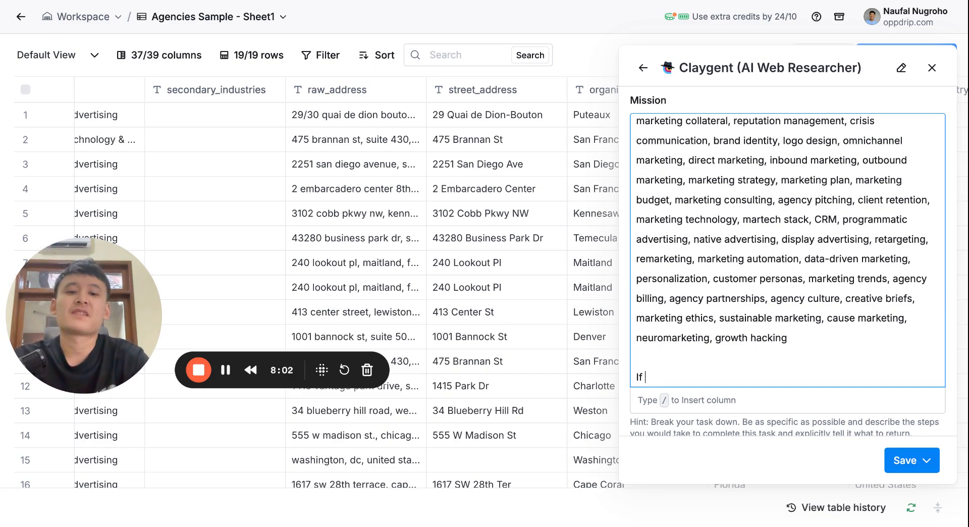
text(u are )
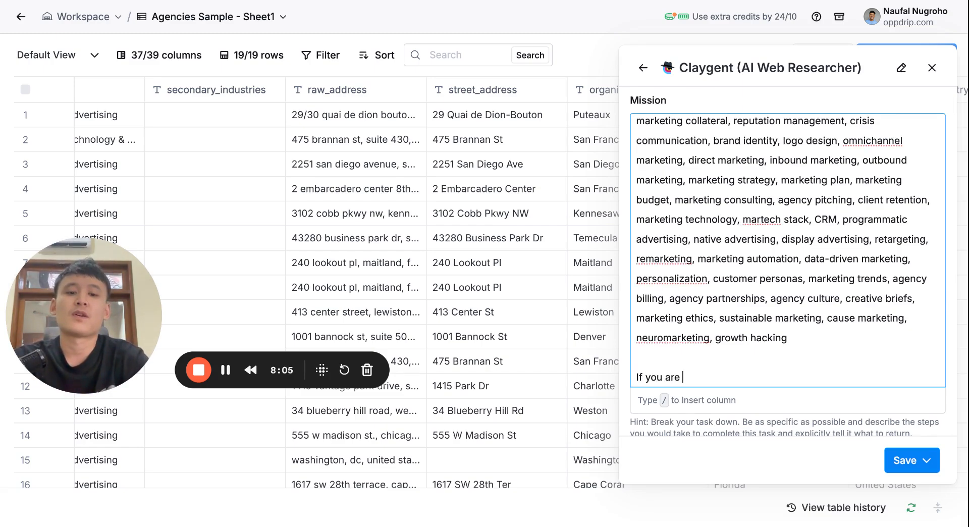
text(90% confident)
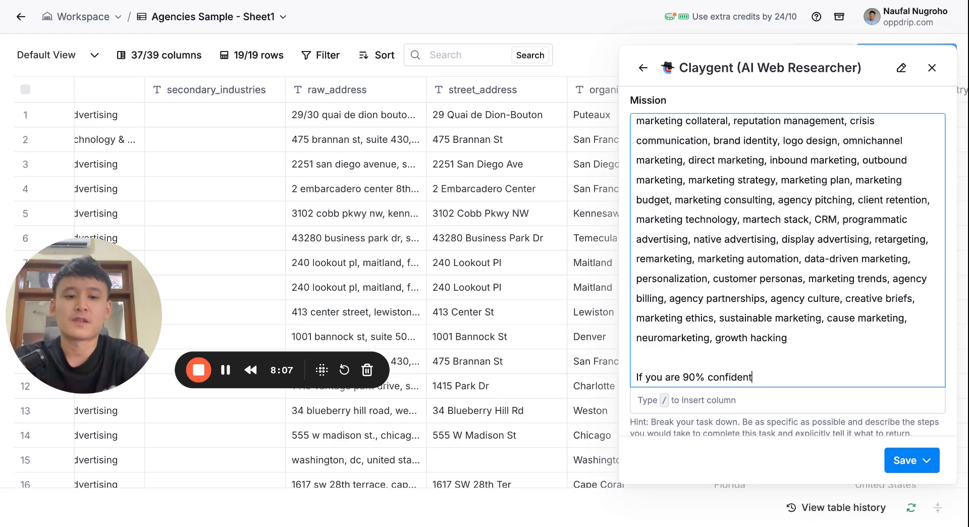
text( that it fits these)
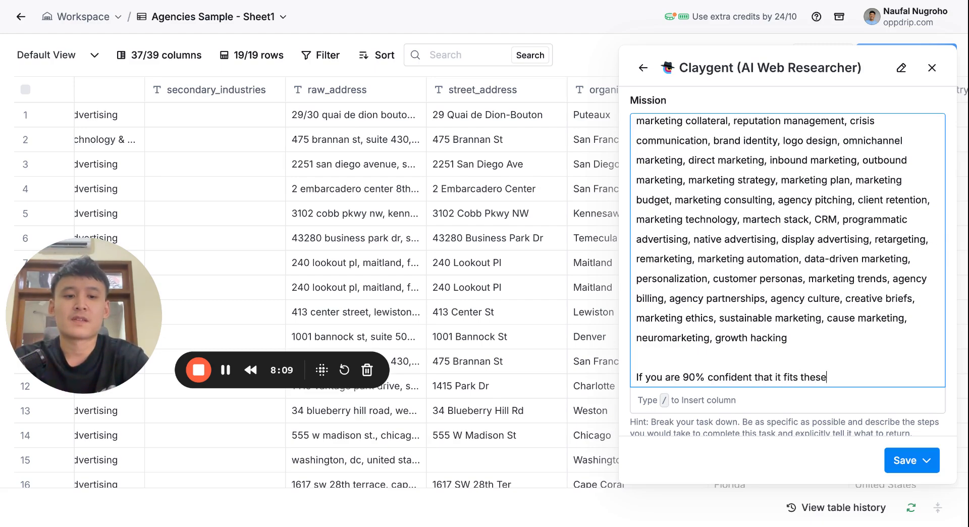
text( keywords above)
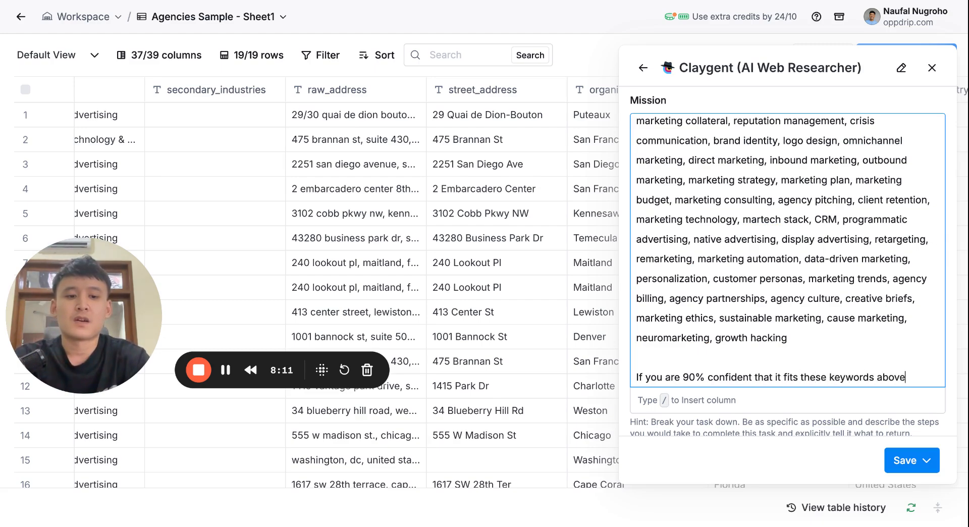
text(, )
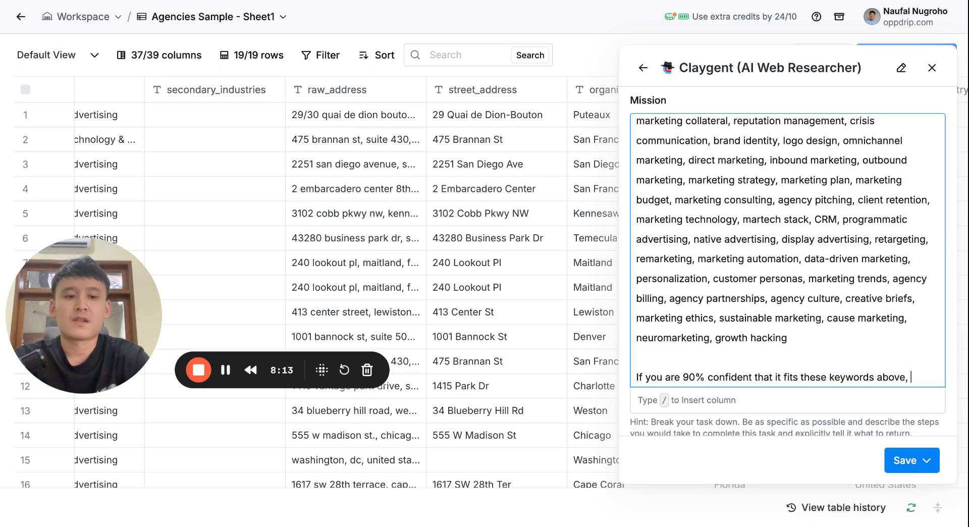
text(then output)
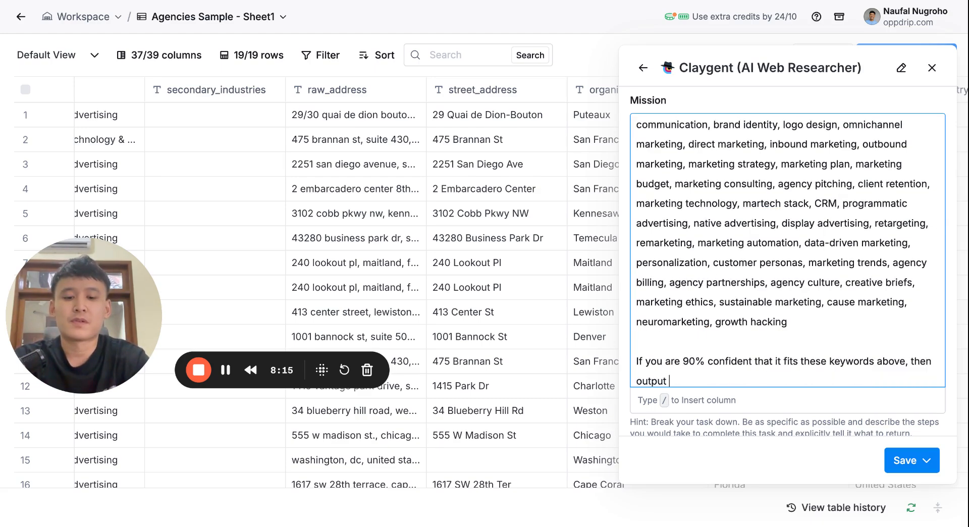
text( YES)
text(rwise)
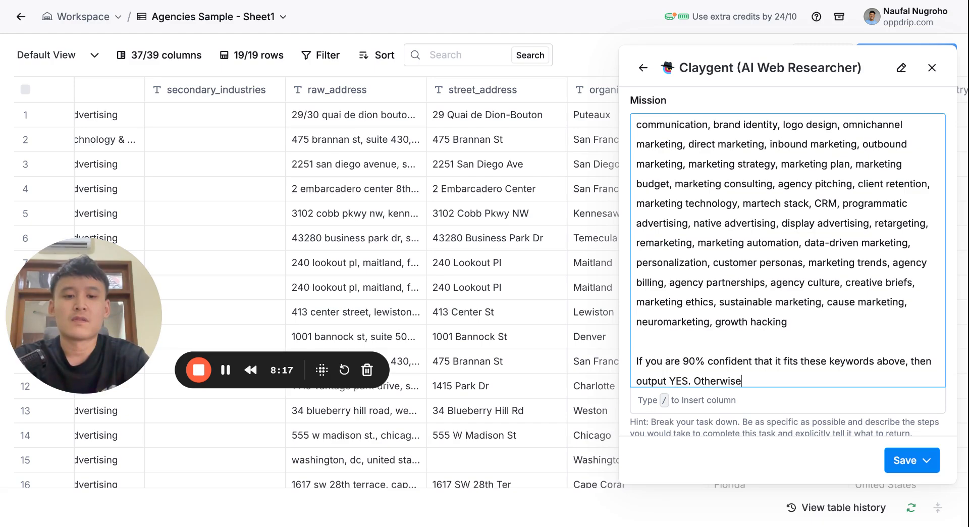
text( output N)
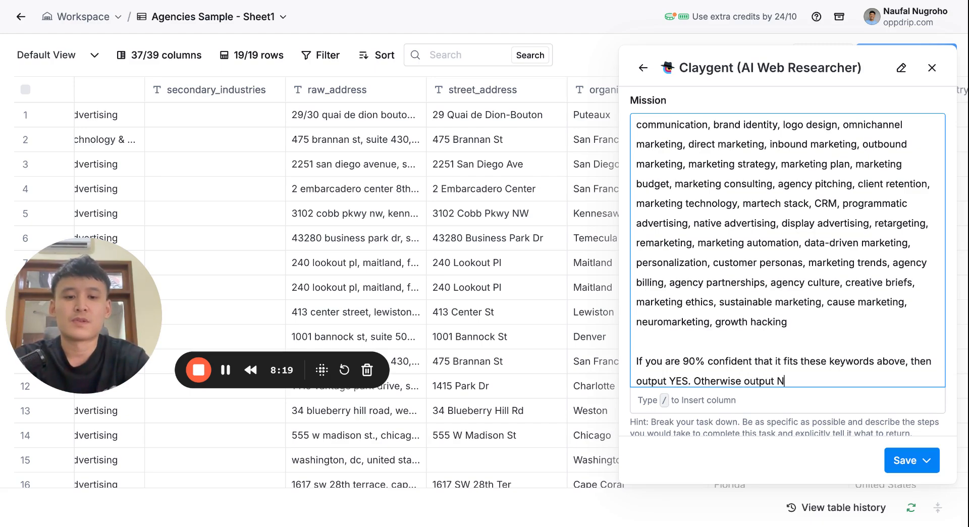
text(O.  If)
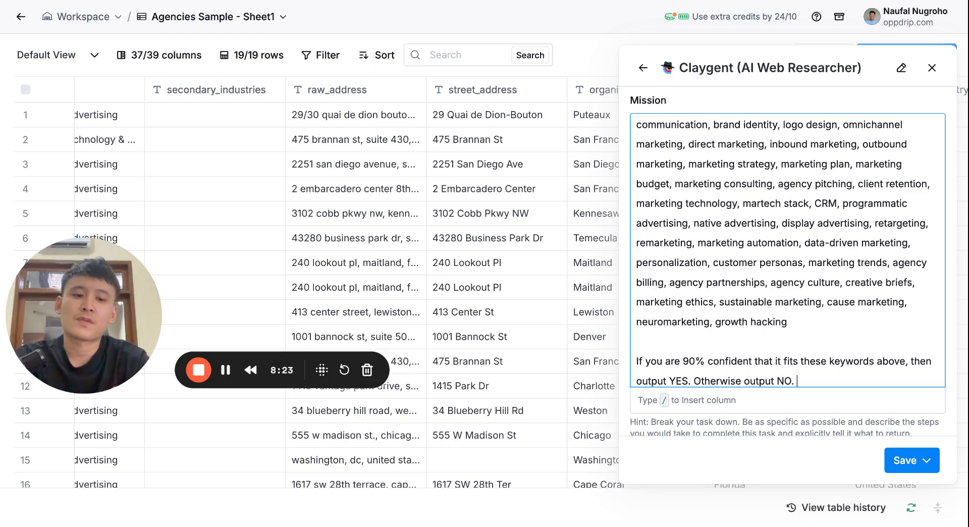
Add a separate mission paragraph reading "If you are unsure or not 90% confident then output UNSURE."
key(Return)
key(Return)
text(If you are unsu)
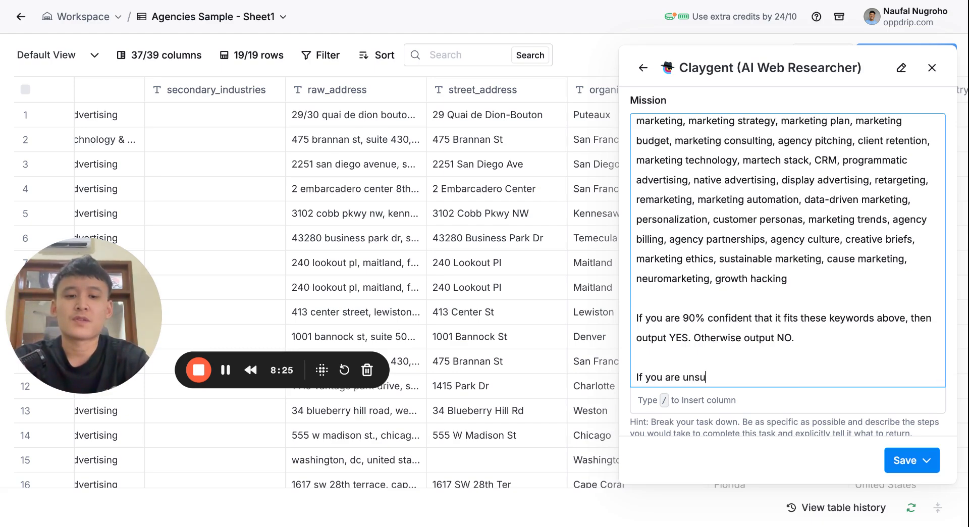
text(re or not 90% confident th)
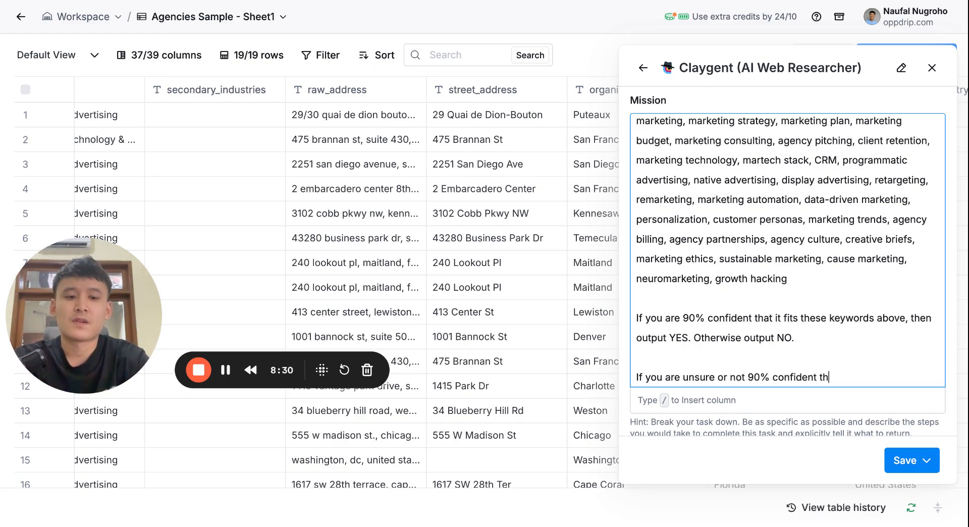
text(en output UNS)
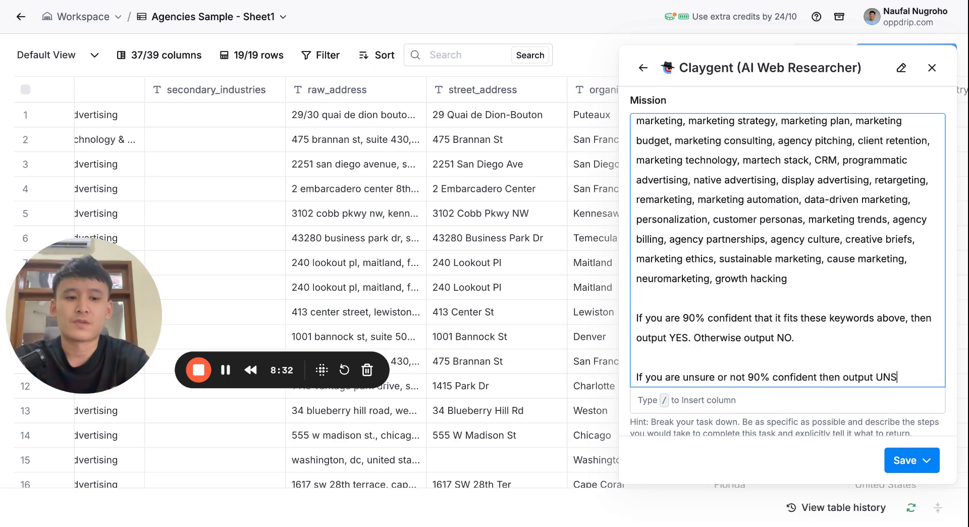
text(URE.)
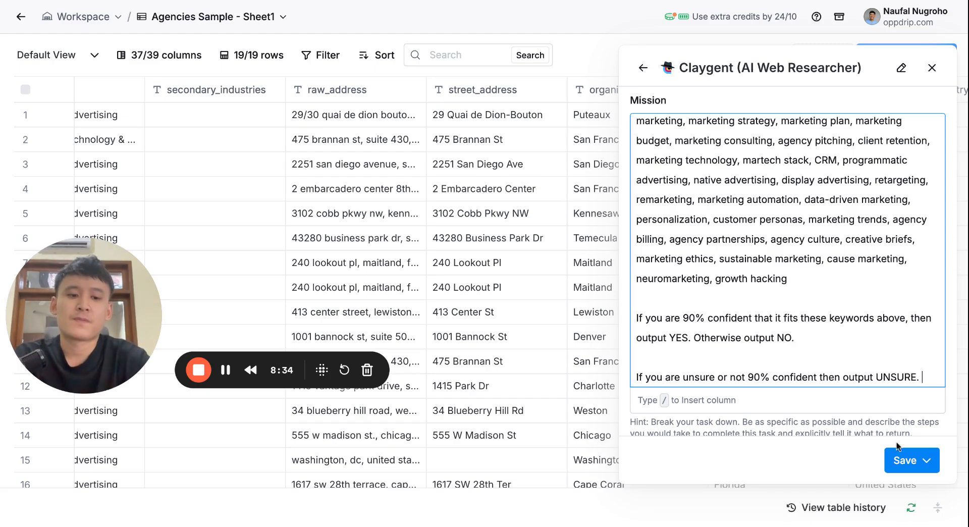
click(903, 458)
click(880, 348)
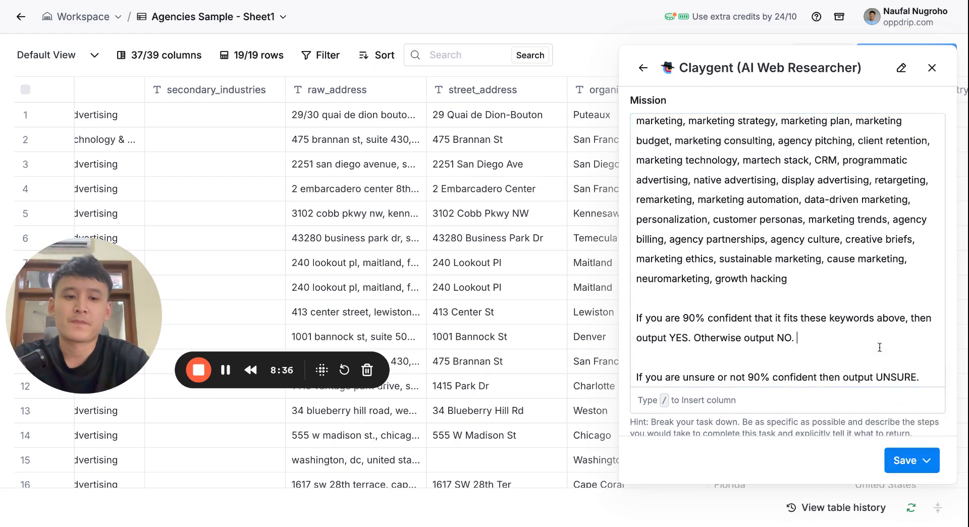
End the mission with the paragraph "Take your time, my job depends on this." and save and run the enrichment
click(931, 382)
text(Take you)
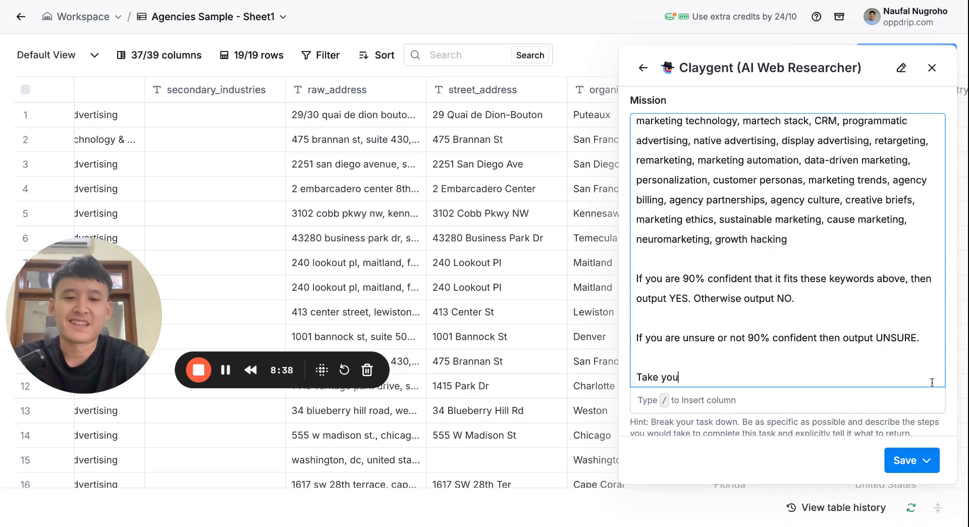
text(r time, my job depends )
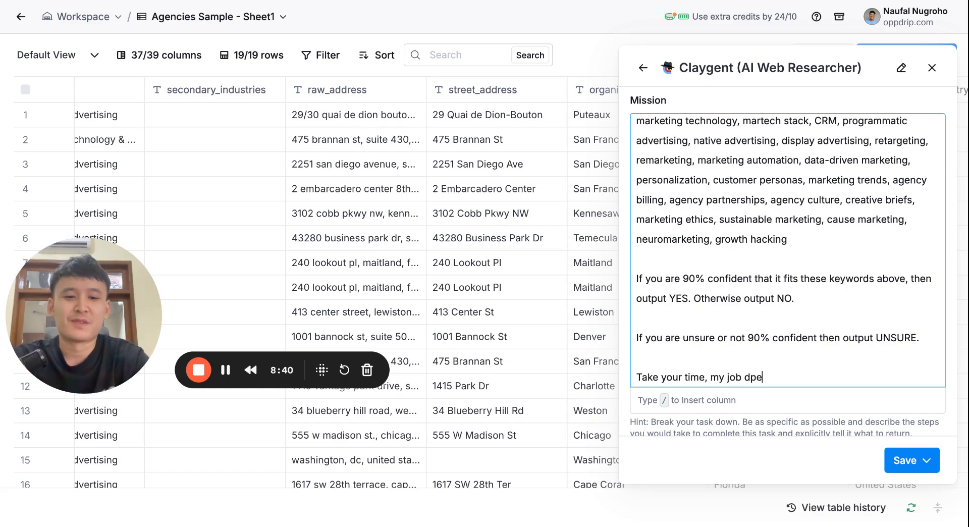
text(on this.)
key(ctrl+Return)
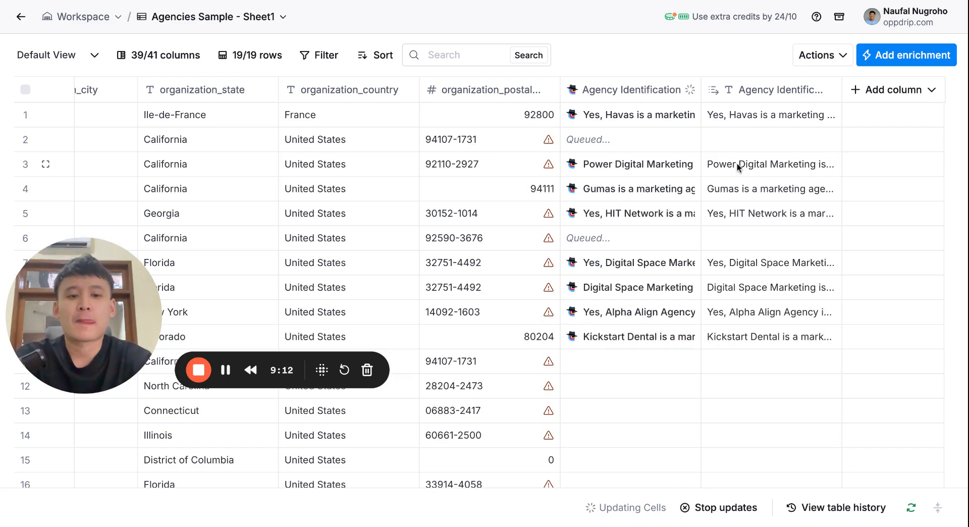
Open the Agency Identification column's settings for editing and go to its mission text
click(631, 83)
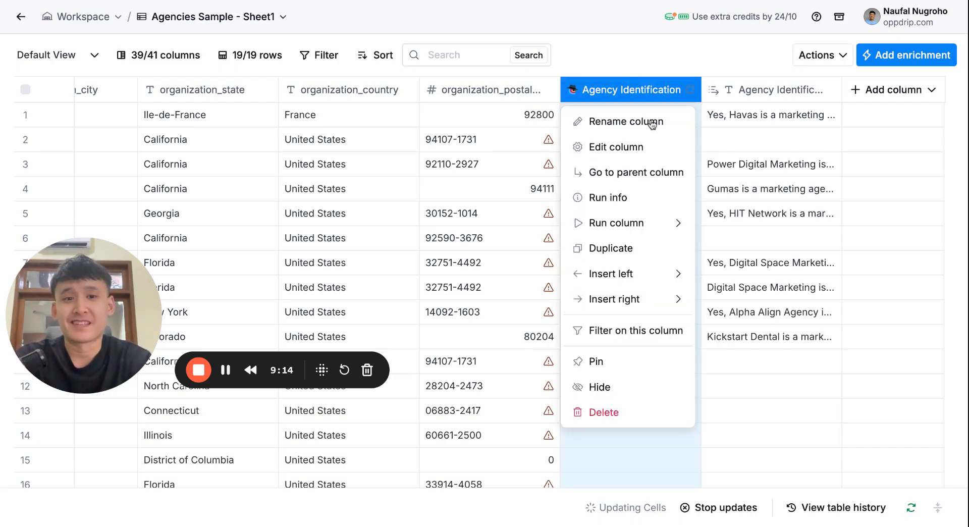
click(642, 147)
scroll(740, 304, down, 10)
scroll(731, 251, up, 8)
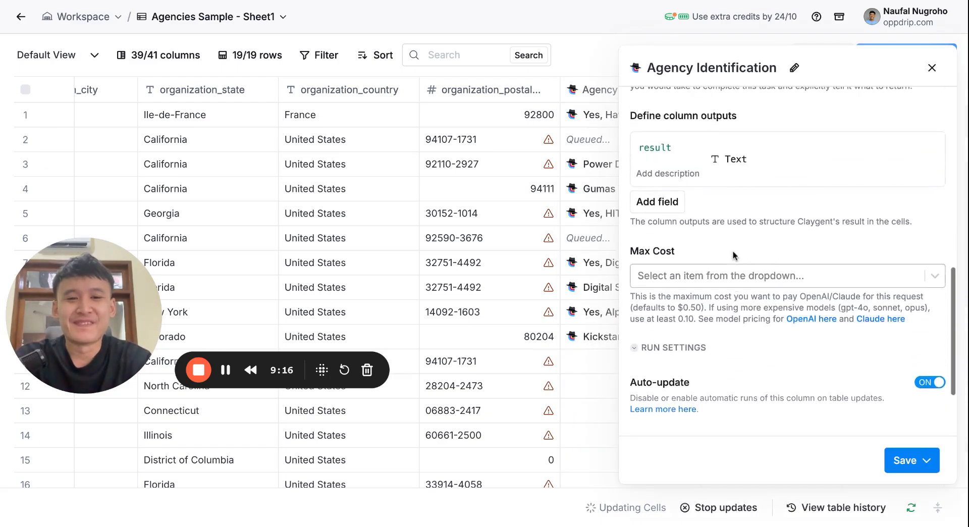
scroll(904, 202, down, 3)
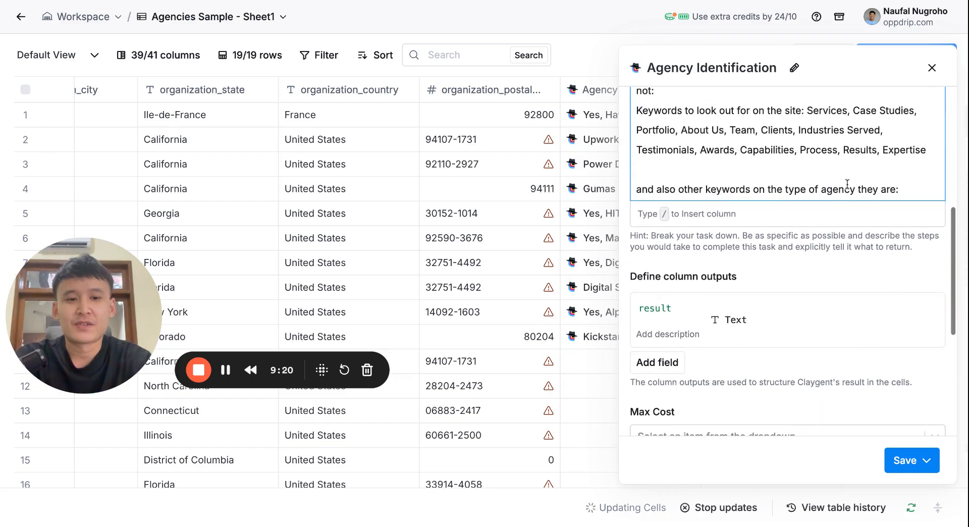
Start a new line in the mission after "and also other keywords on the type of agency they are:"
click(905, 186)
scroll(907, 189, down, 1)
scroll(907, 189, up, 4)
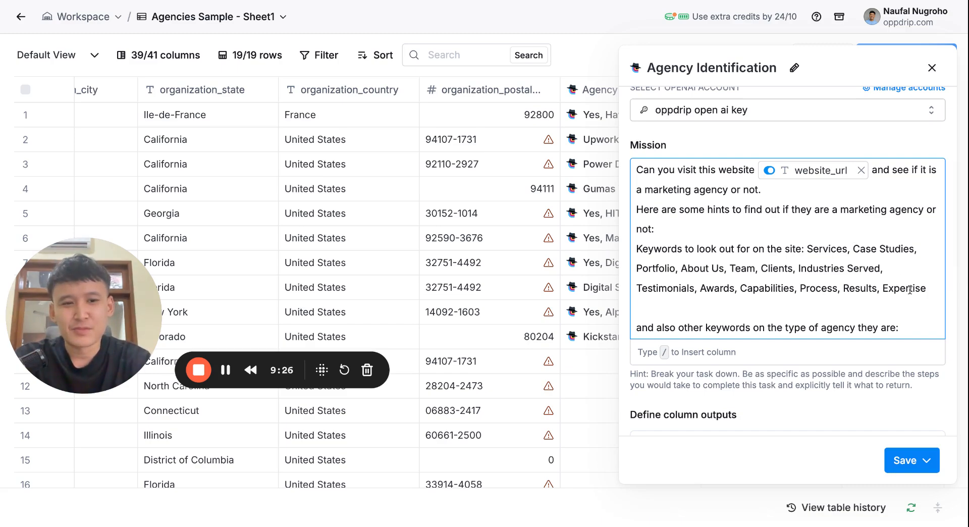
scroll(910, 289, down, 2)
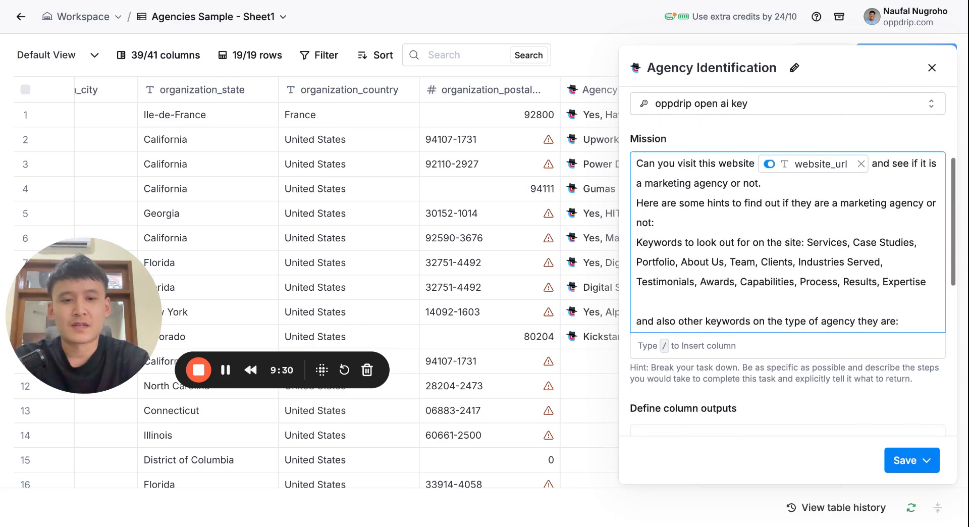
key(Return)
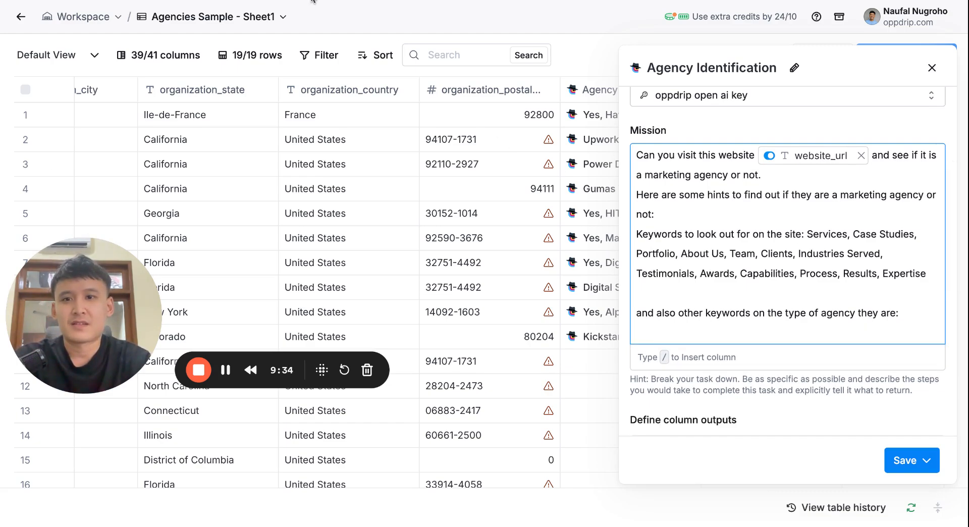
Copy Claude's complete comma-separated marketing keyword response and paste it at the end of the Agency Identification mission in Clay
click(378, 1)
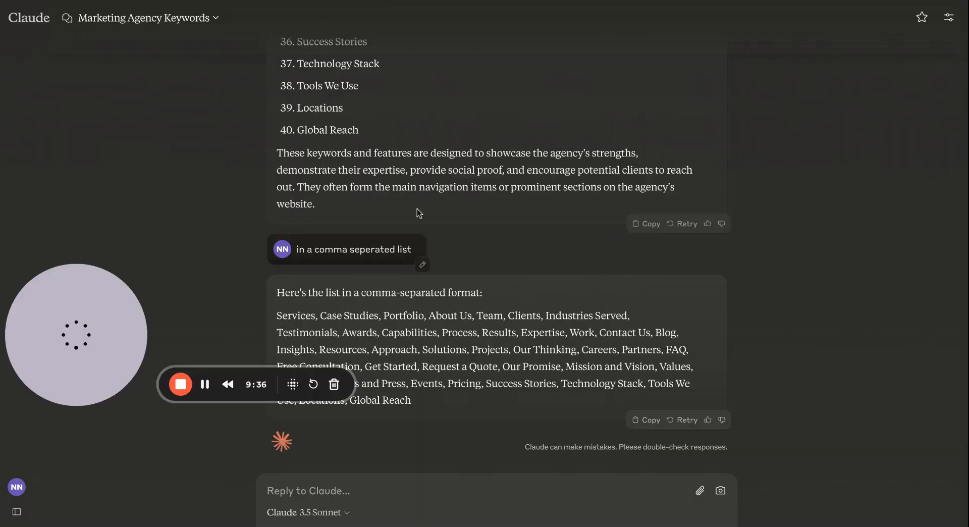
scroll(427, 314, up, 6)
scroll(426, 313, up, 20)
scroll(427, 313, down, 4)
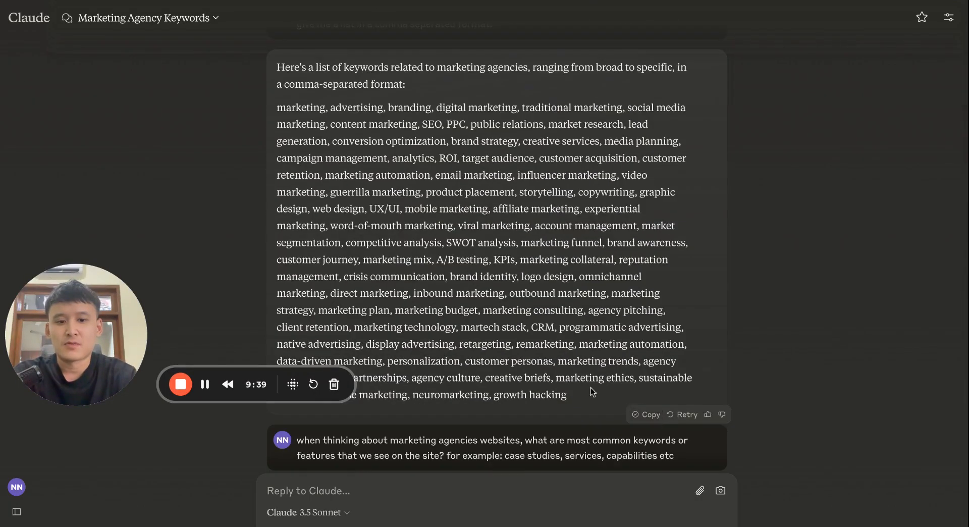
click(201, 4)
text(marketing, advertising, branding, digital marketing, traditional marketing, social media marketing, content marketing, SEO, PPC, public relations, market research, lead generation, conversion optimization, brand strategy, creative services, media planning, campaign management, analytics, ROI, target audience, customer acquisition, customer retention, marketing automation, email marketing, influencer marketing, video marketing, guerrilla marketing, product placement, storytelling, copywriting, graphic design, web design, UX/UI, mobile marketing, affiliate marketing, experiential marketing, word-of-mouth marketing, viral marketing, account management, market segmentation, competitive analysis, SWOT analysis, marketing funnel, brand awareness, customer journey, marketing mix, A/B testing, KPIs, marketing collateral, reputation management, crisis communication, brand identity, logo design, omnichannel marketing, direct marketing, inbound marketing, outbound marketing, marketing strategy, marketing plan, marketing budget, marketing consulting, agency pitching, client retention, marketing technology, martech stack, CRM, programmatic advertising, native advertising, display advertising, retargeting, remarketing, marketing automation, data-driven marketing, personalization, customer personas, marketing trends, agency billing, agency partnerships, agency culture, creative briefs, marketing ethics, sustainable marketing, cause marketing, neuromarketing, growth hacking)
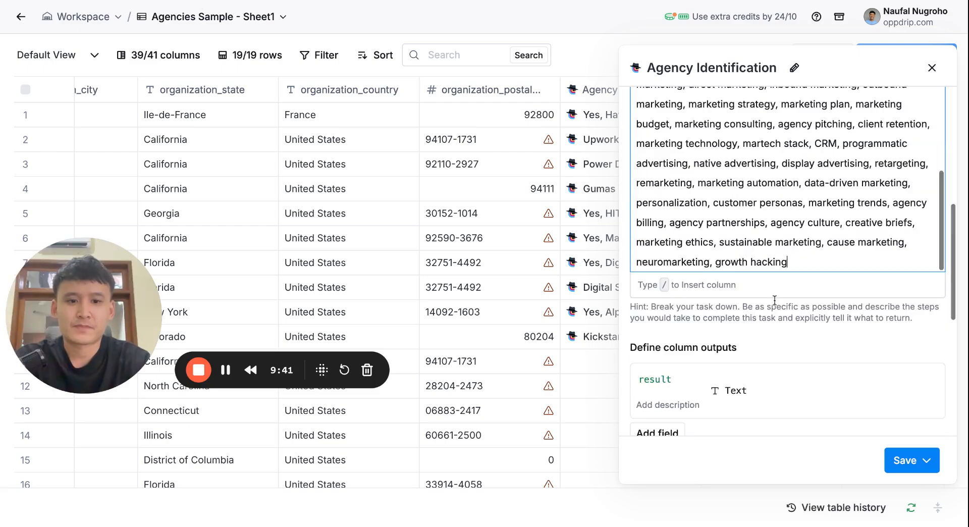
scroll(774, 303, up, 15)
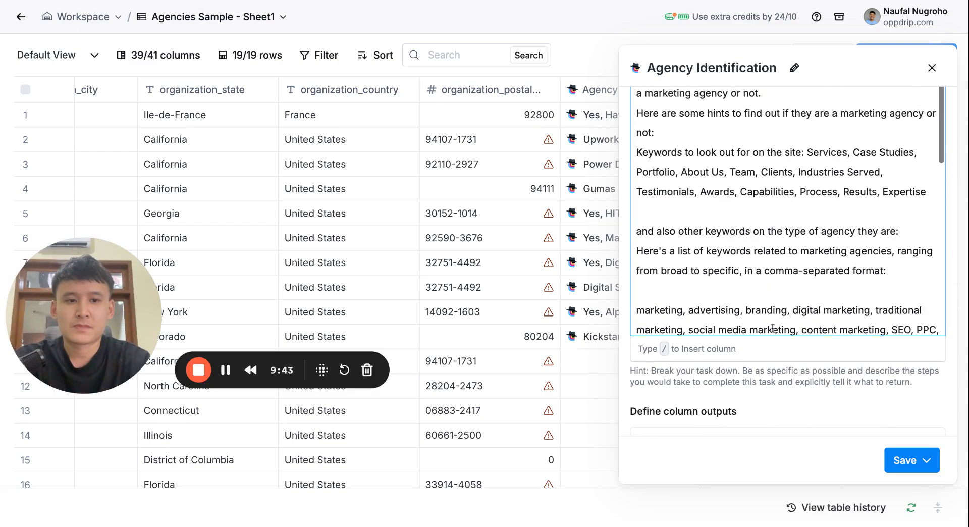
text(If you are)
key(BackSpace)
key(BackSpace)
key(BackSpace)
key(BackSpace)
key(BackSpace)
key(BackSpace)
key(BackSpace)
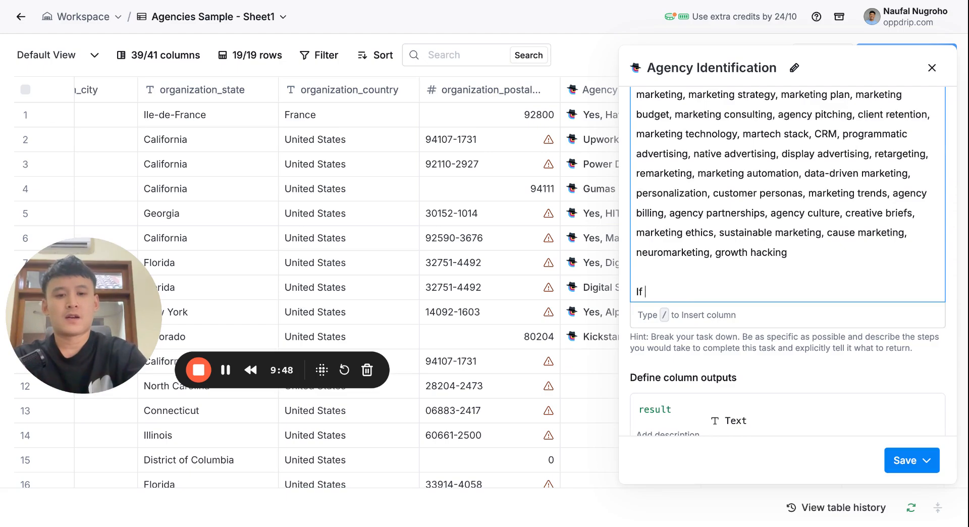
Add the paragraph "Output YES if you are 90% confident that it is an agency otherwise output NO." after the keyword list in the mission
text(Output )
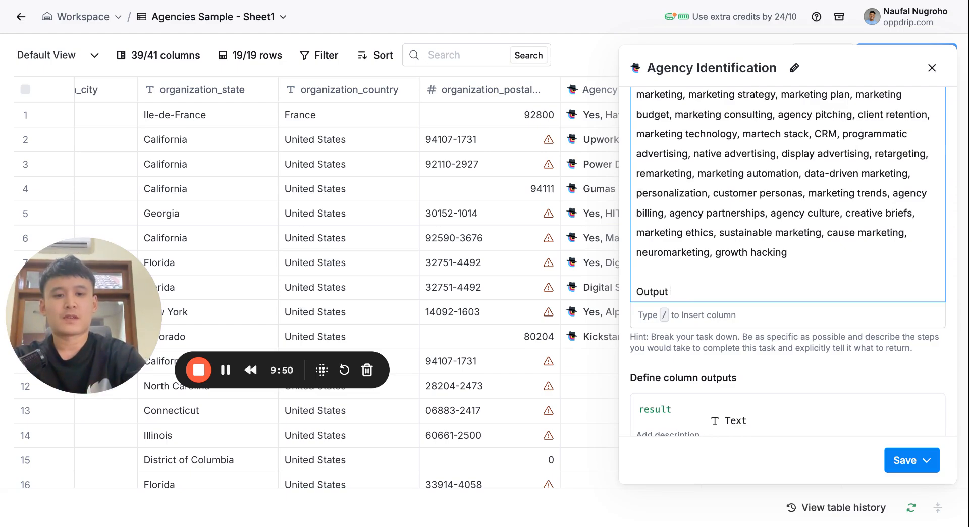
text(YES if you are 905 )
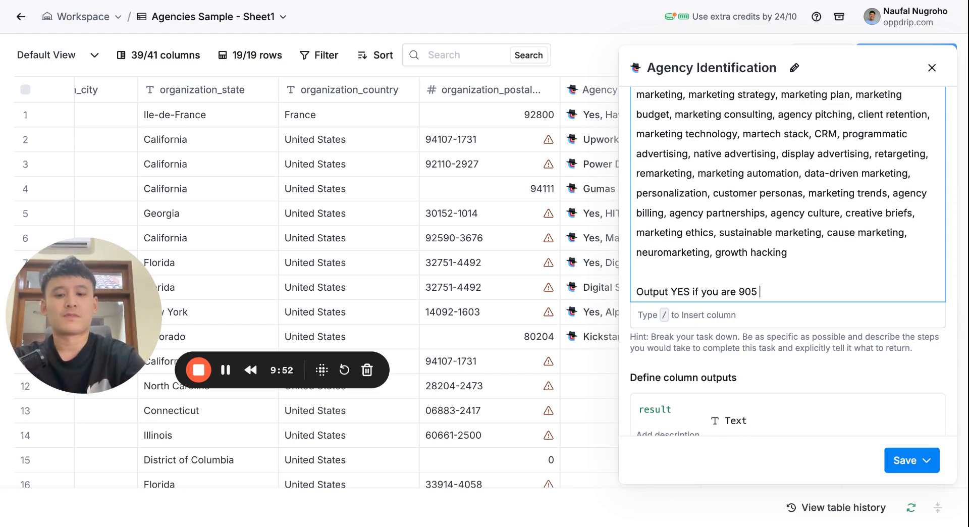
key(BackSpace)
key(BackSpace)
text(% confid)
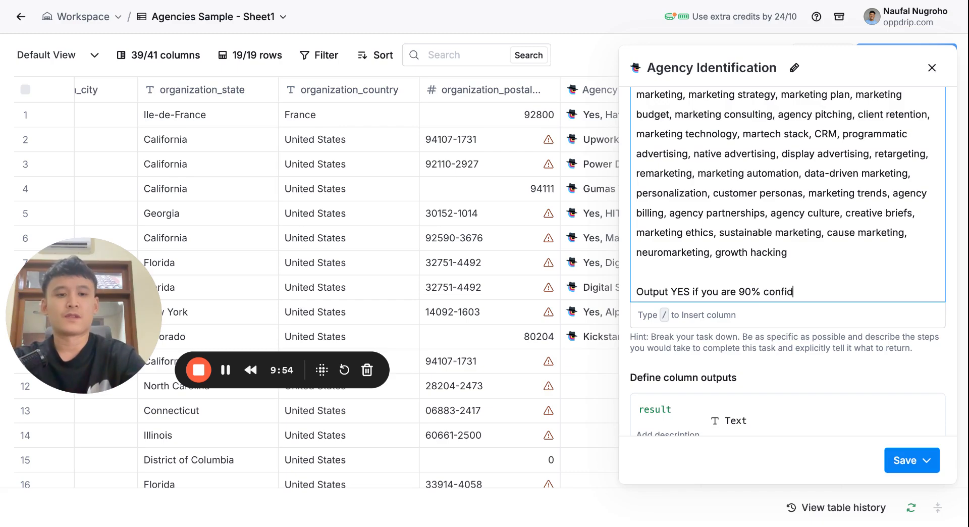
text(ent that it s)
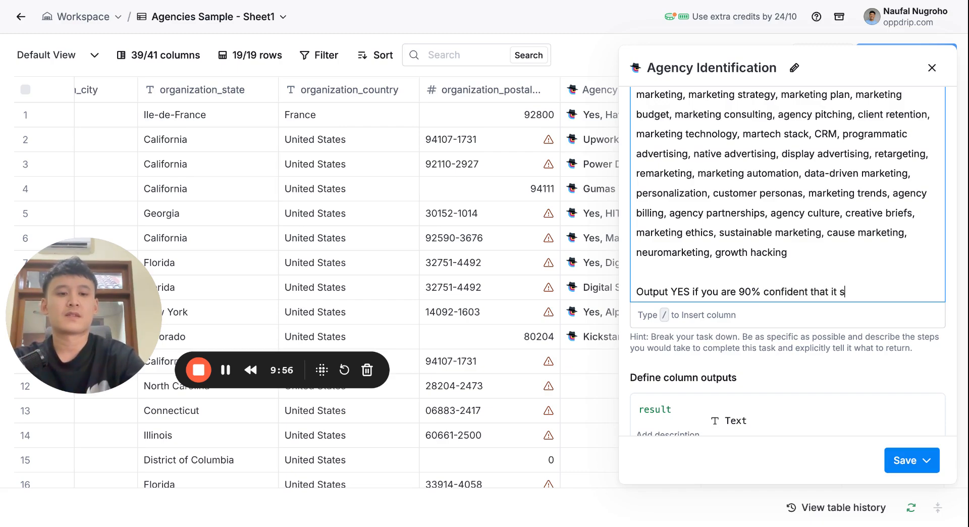
key(BackSpace)
text(is an agency)
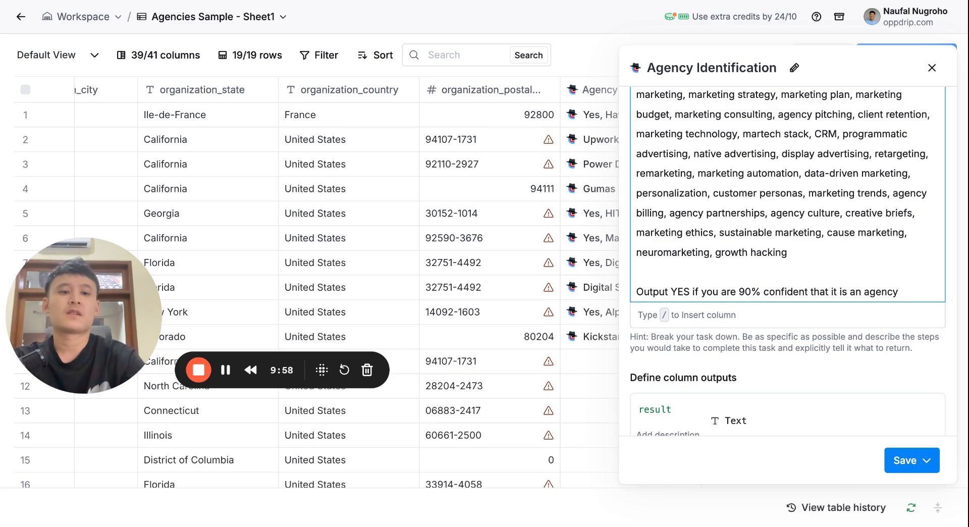
text( otherwis)
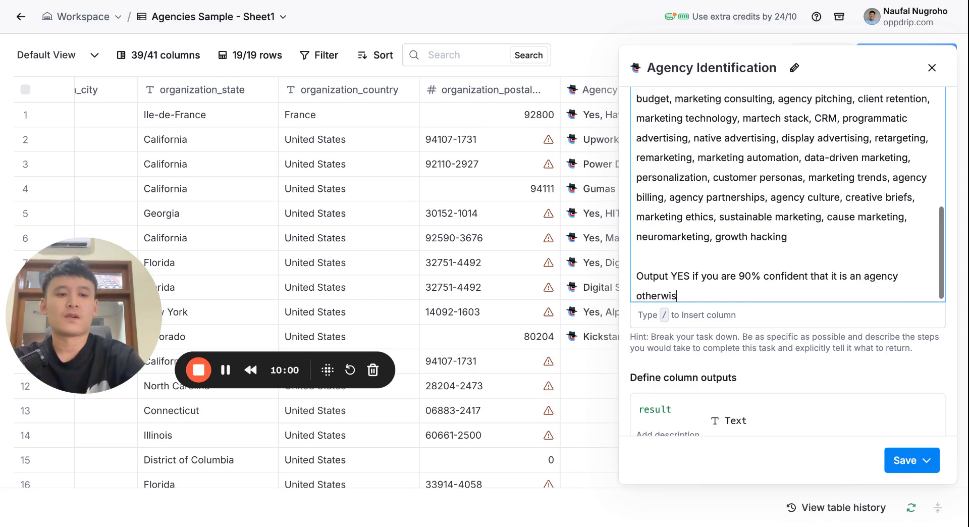
text(e output)
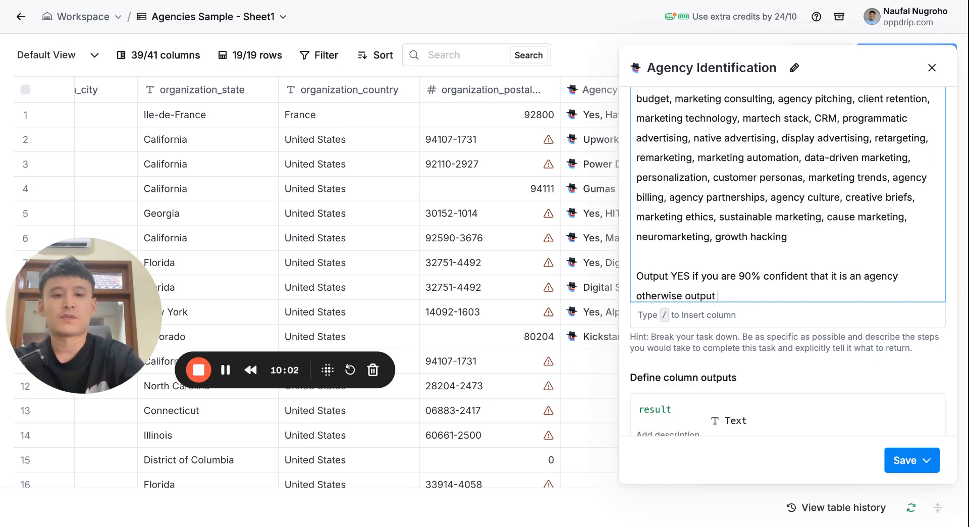
text( NO.)
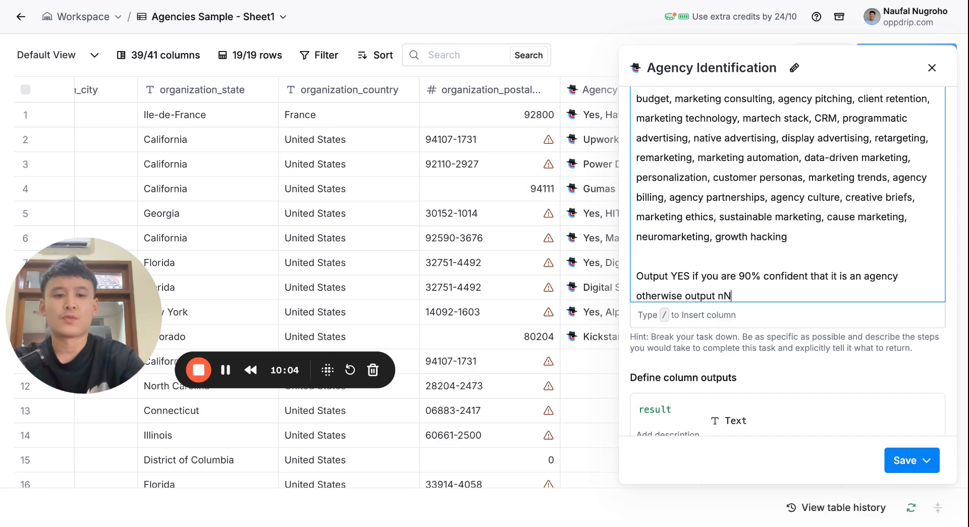
End the mission with the paragraph "If you are unsure then output UNSURE." and save and run the Agency Identification enrichment
key(Return)
key(Return)
text(If you are unsur)
key(BackSpace)
key(BackSpace)
key(BackSpace)
text(u)
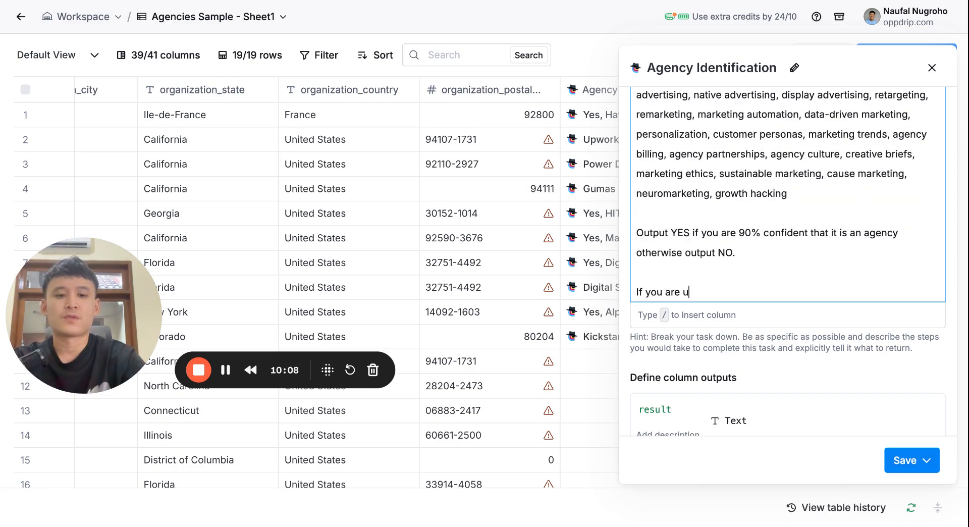
text(nsure then output )
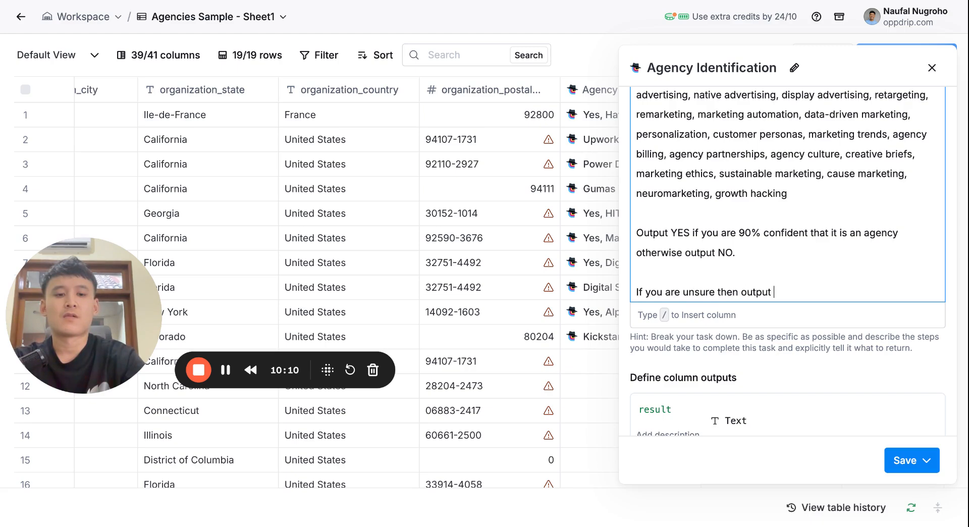
text(UNSURE.)
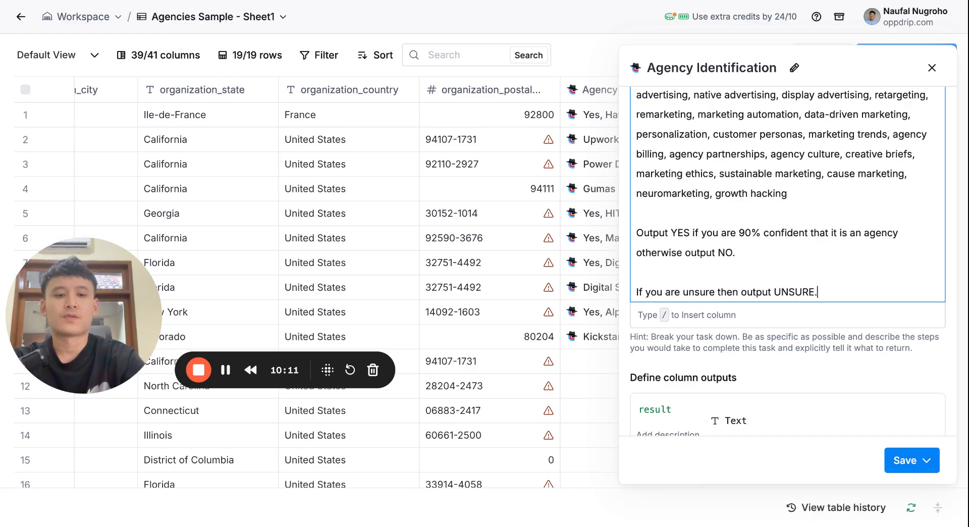
click(909, 460)
click(861, 368)
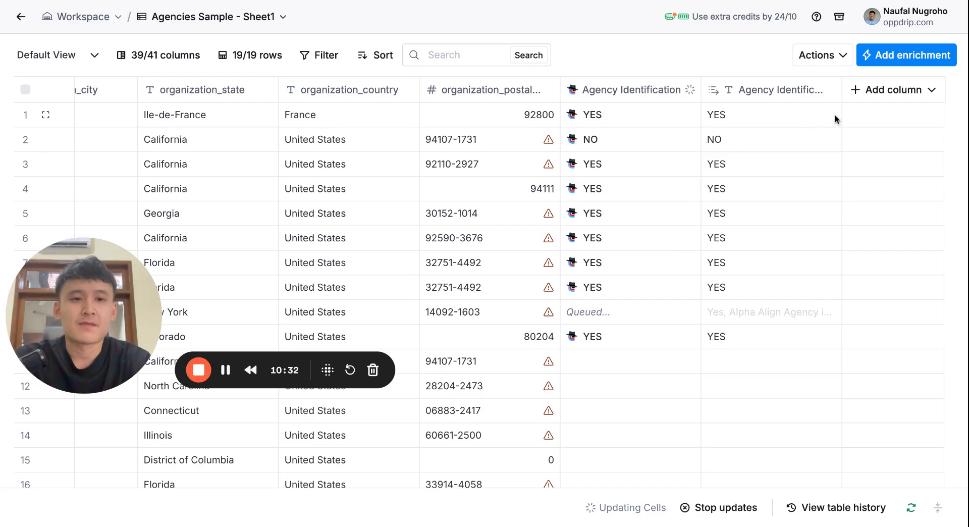
Review the job title and organization name columns of the table
click(867, 91)
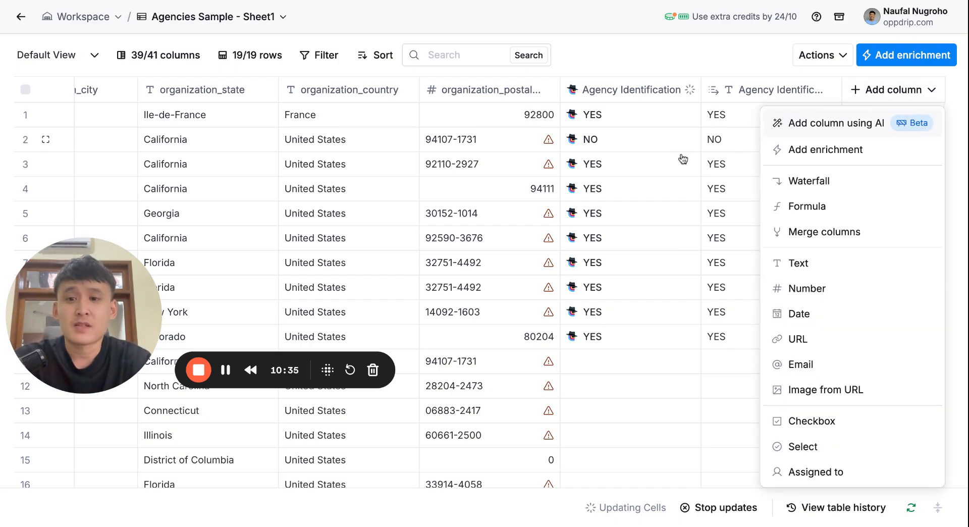
click(605, 53)
scroll(561, 164, left, 15)
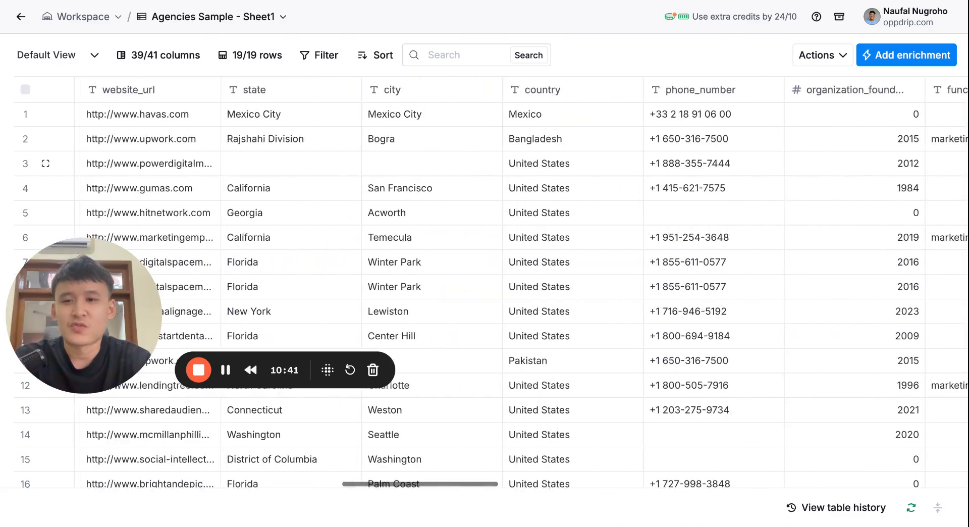
scroll(560, 165, left, 5)
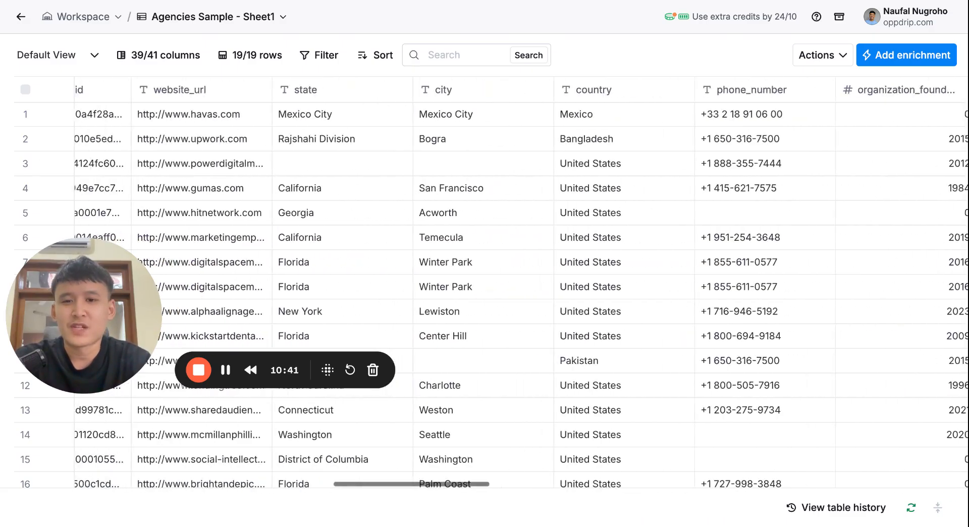
scroll(560, 164, left, 1)
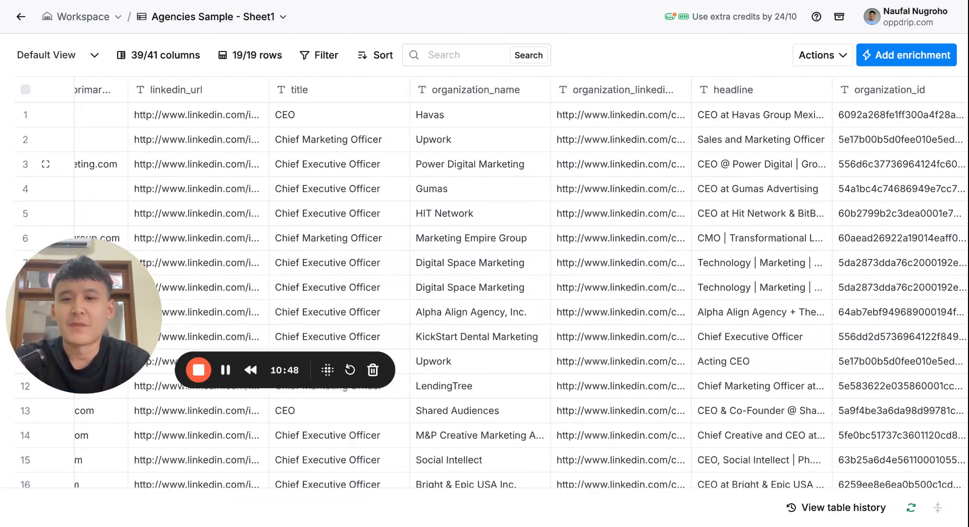
scroll(485, 282, right, 20)
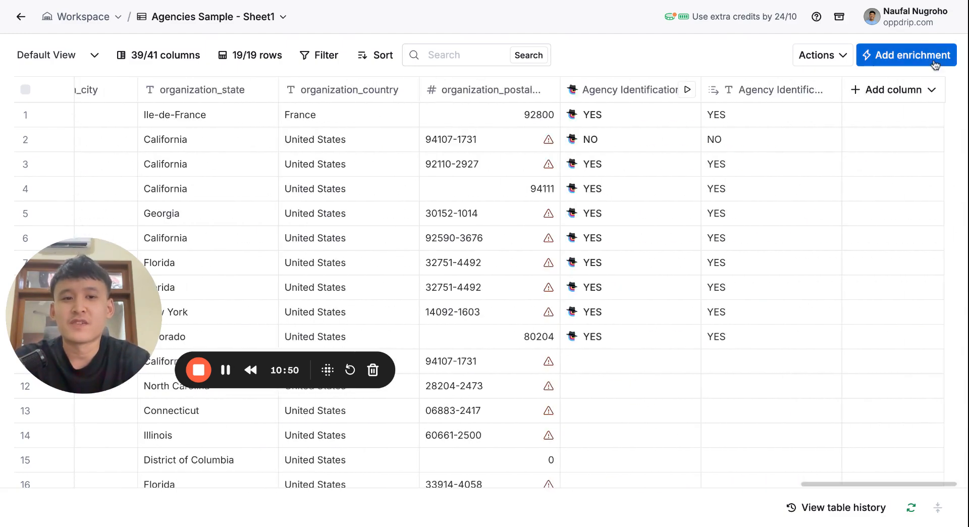
click(904, 55)
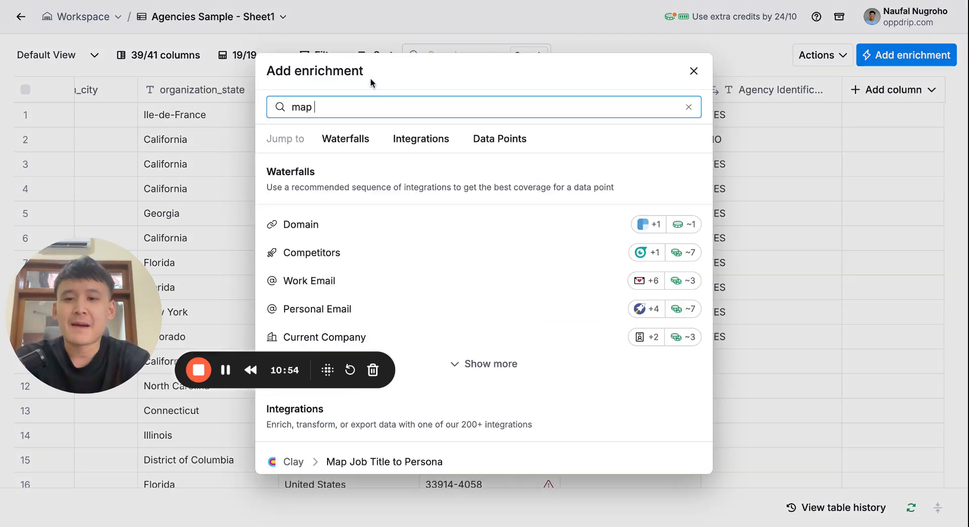
text(job)
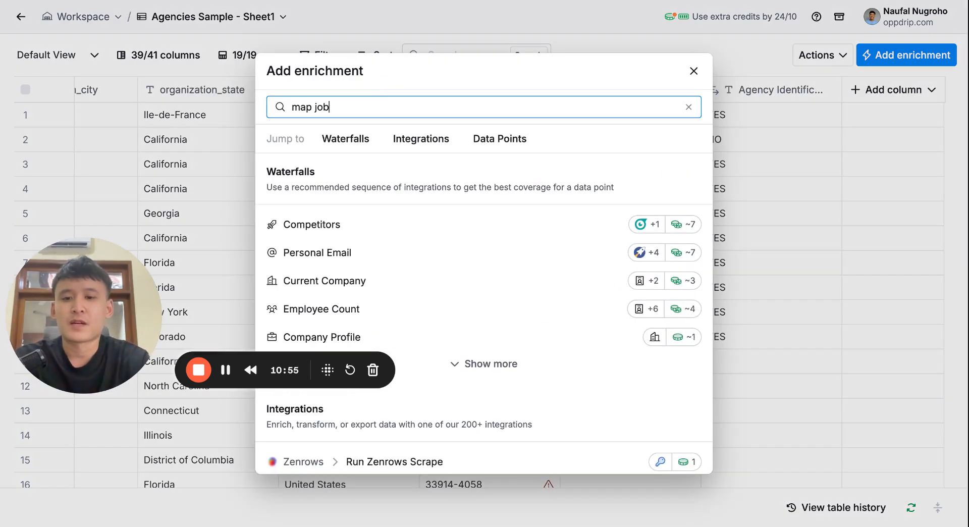
click(397, 323)
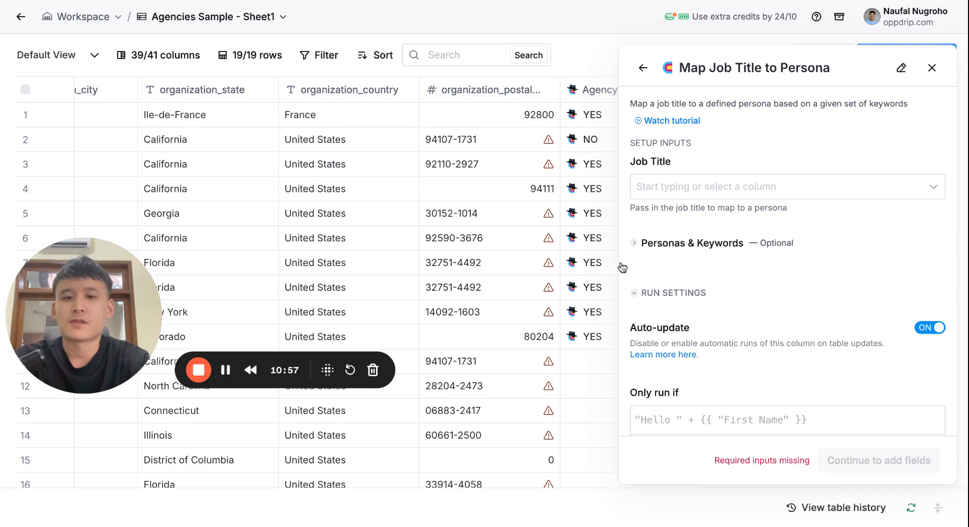
click(688, 202)
click(682, 392)
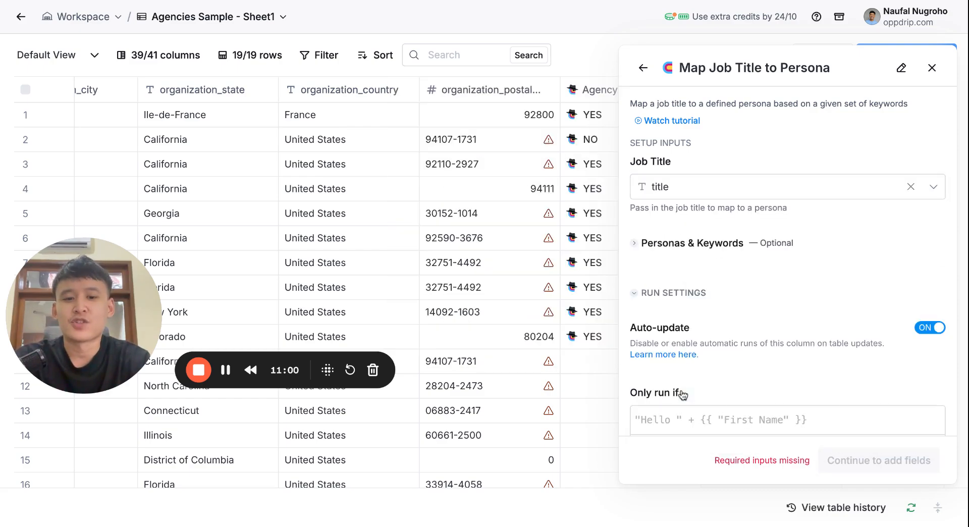
click(714, 248)
click(711, 273)
click(705, 295)
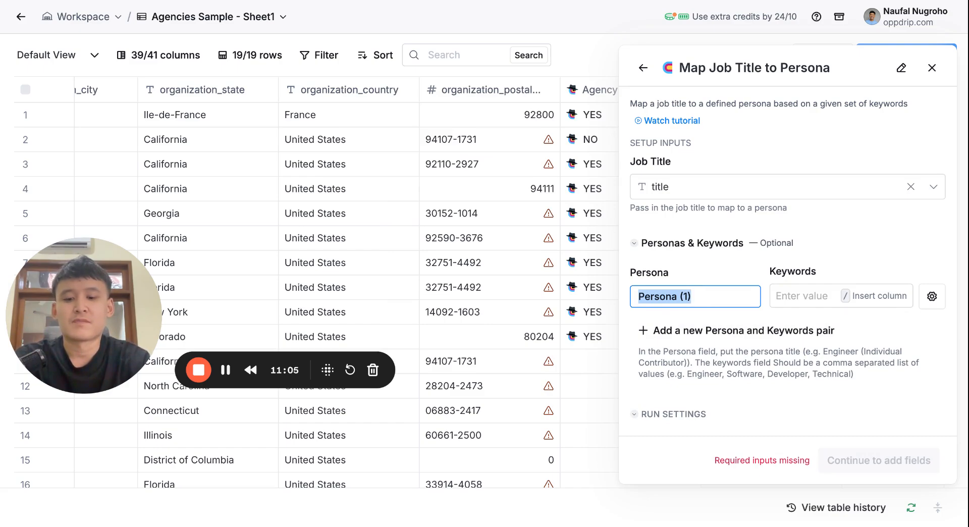
text(Ex)
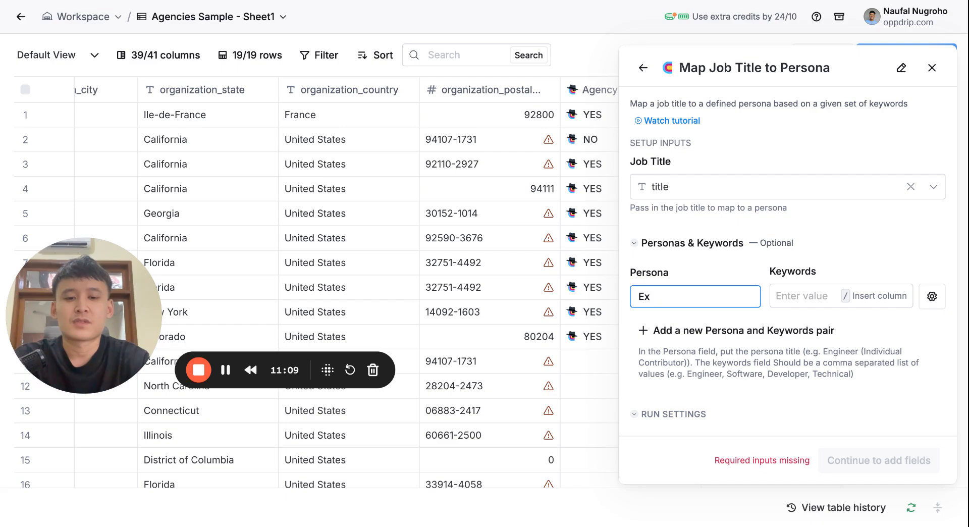
text(Founders)
click(800, 302)
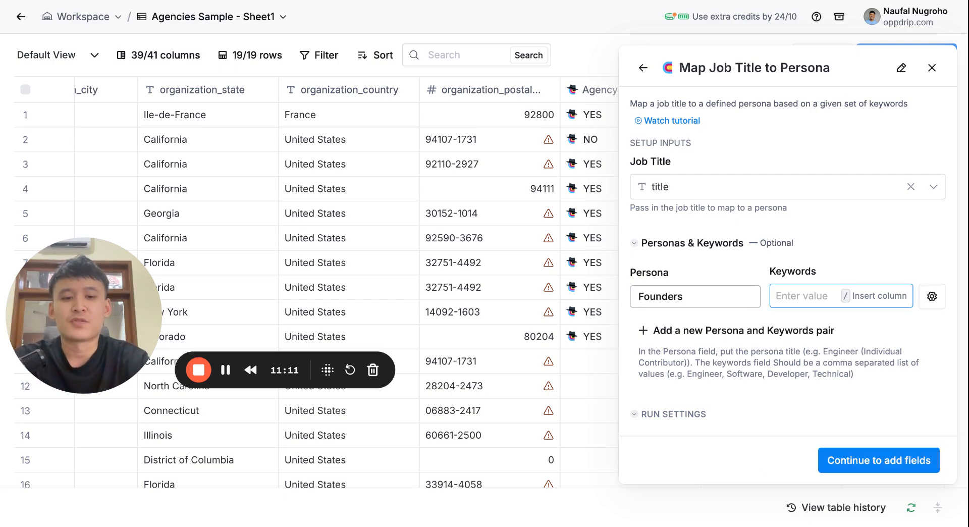
text(founder,)
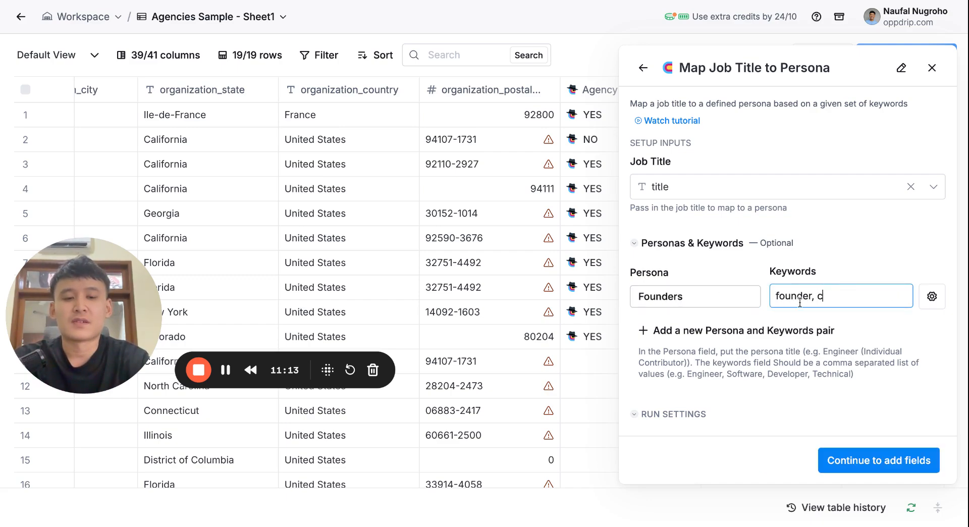
text( co-founder)
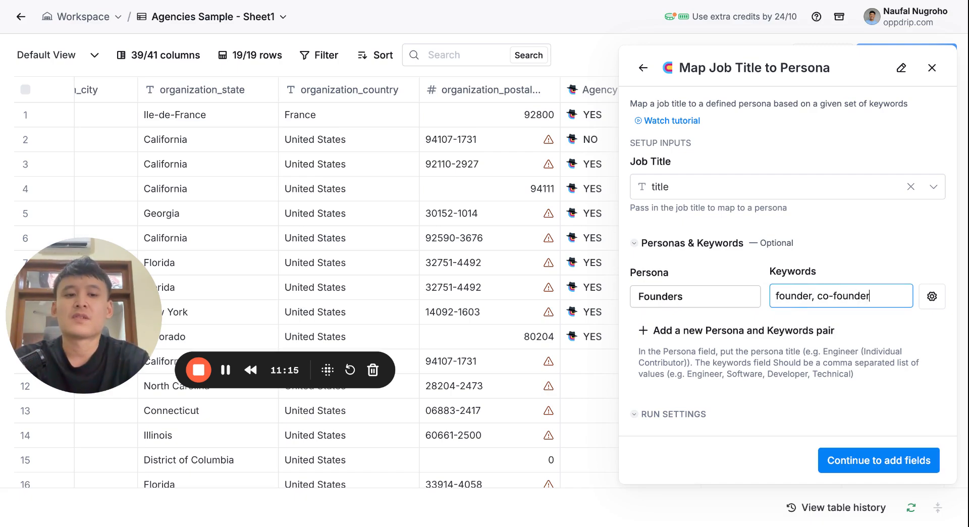
text(, ceo)
click(731, 302)
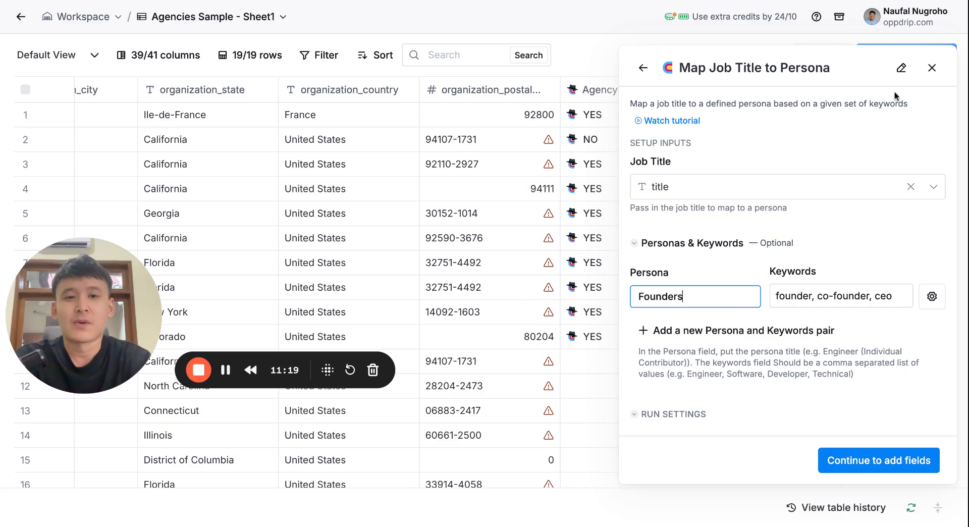
click(932, 67)
click(400, 309)
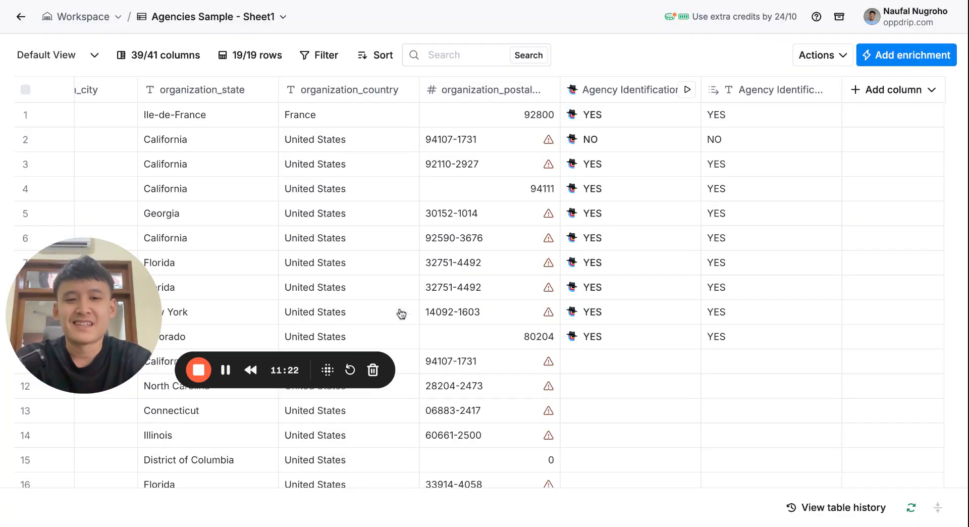
Add a ChatGPT Generate text enrichment to the table and select GPT-4o-mini as its model
click(876, 96)
click(870, 151)
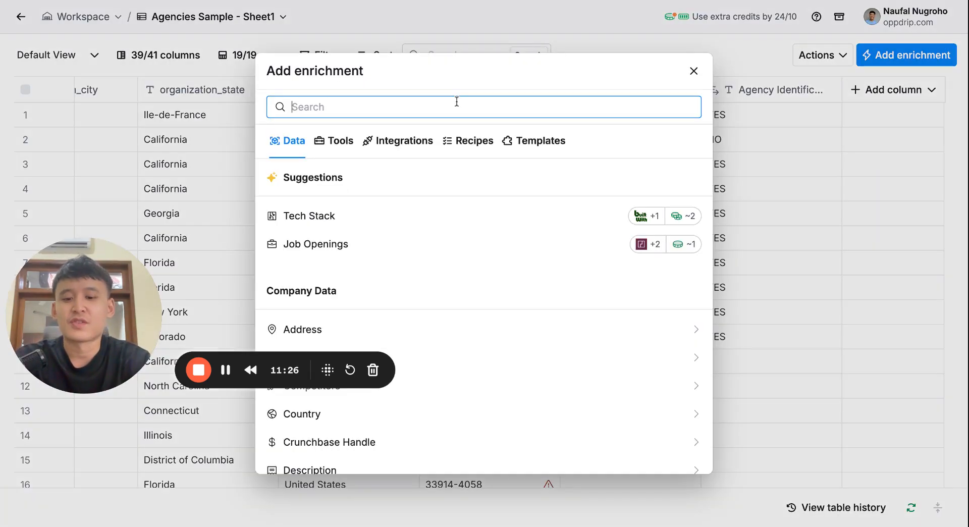
text(gp)
click(330, 224)
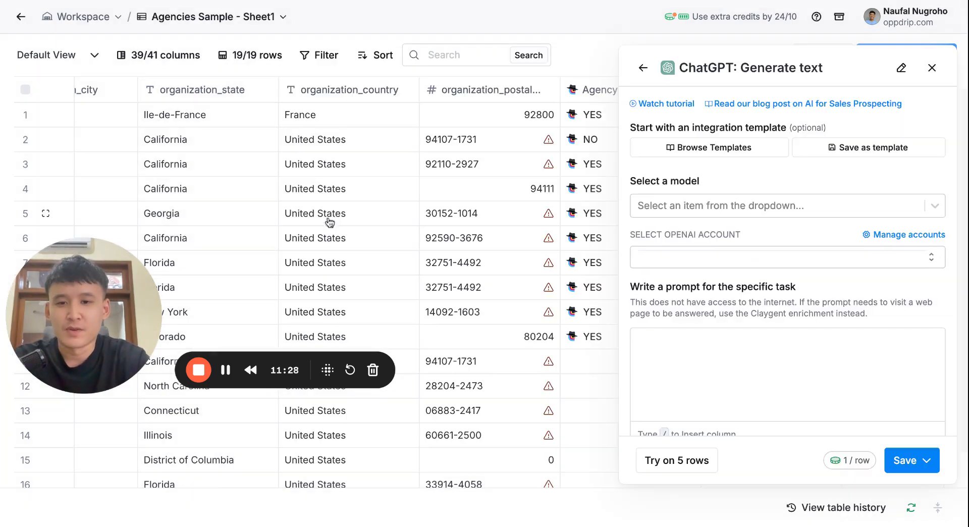
click(727, 205)
click(727, 275)
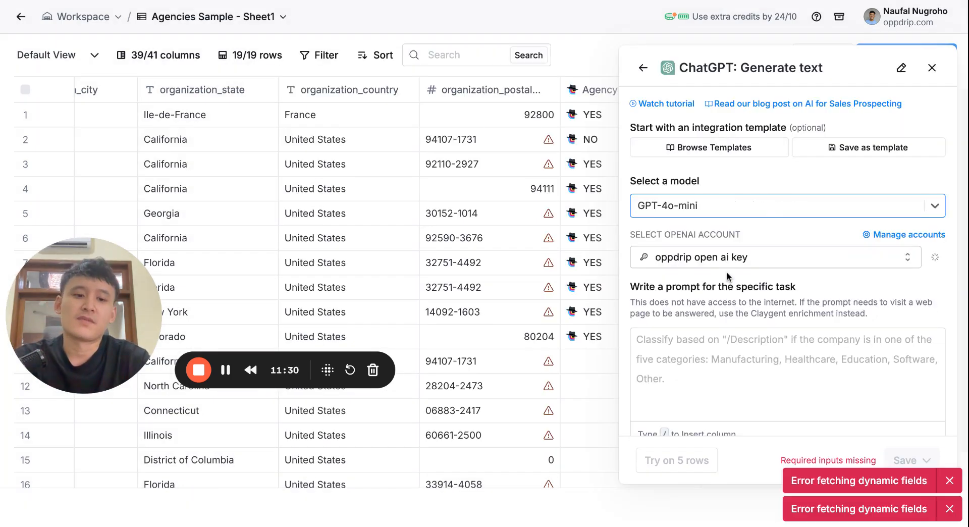
Begin the task prompt with "Analyse this job title and label", inserting the title column reference after "job title"
click(717, 349)
text(/)
key(BackSpace)
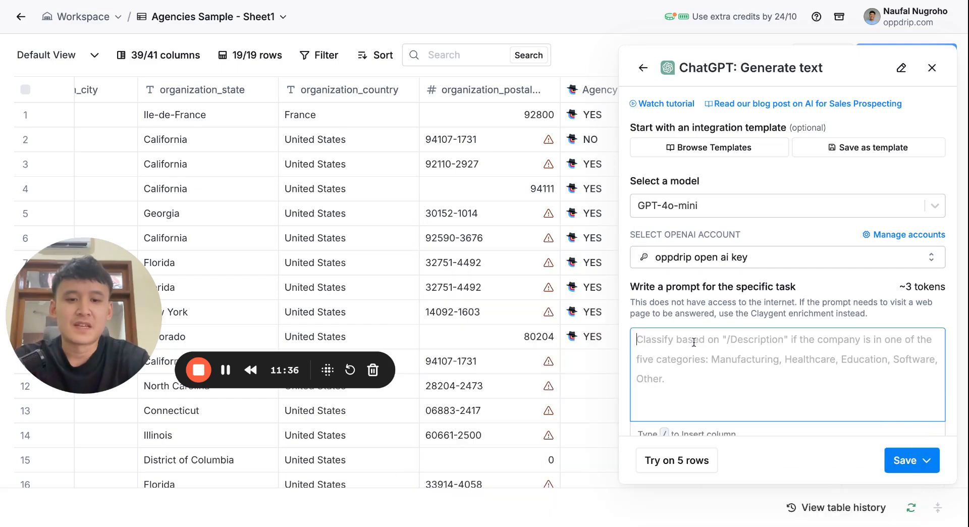
scroll(693, 347, down, 2)
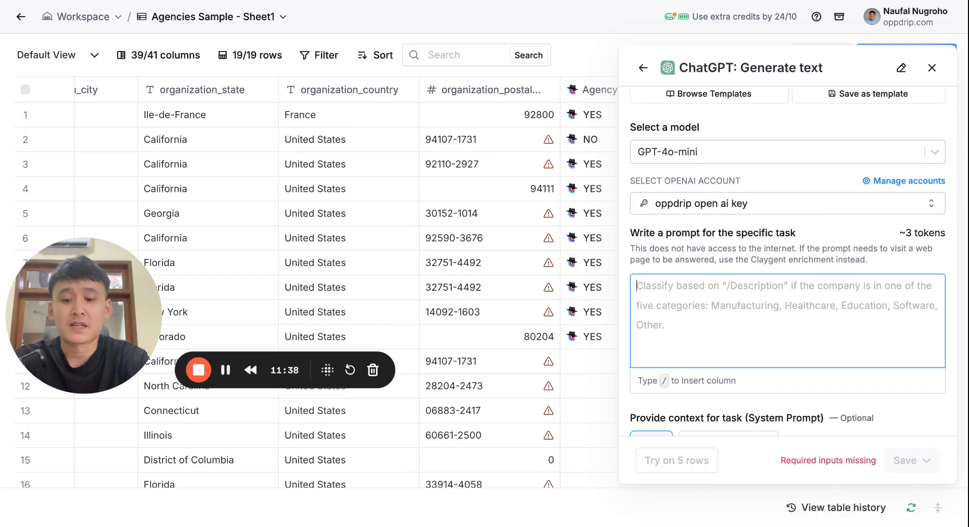
text(Analy)
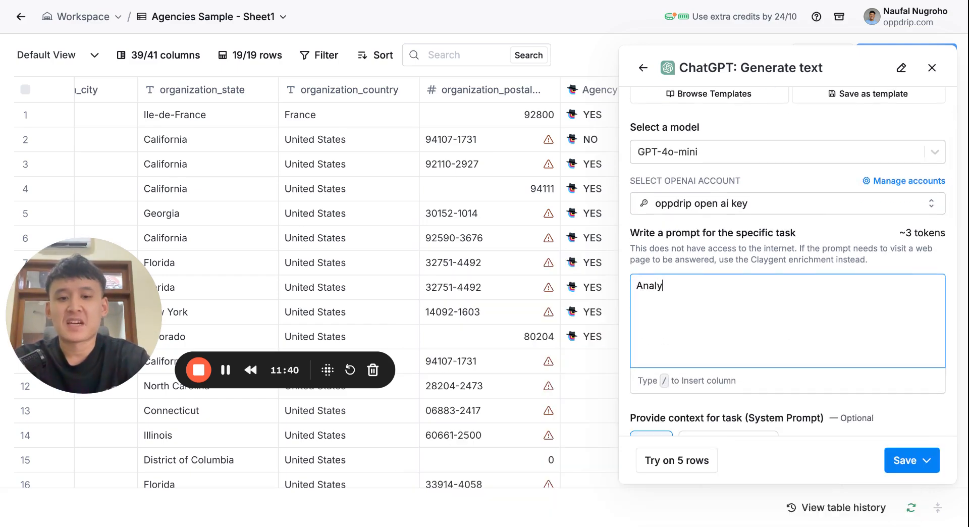
text(se this job title and label)
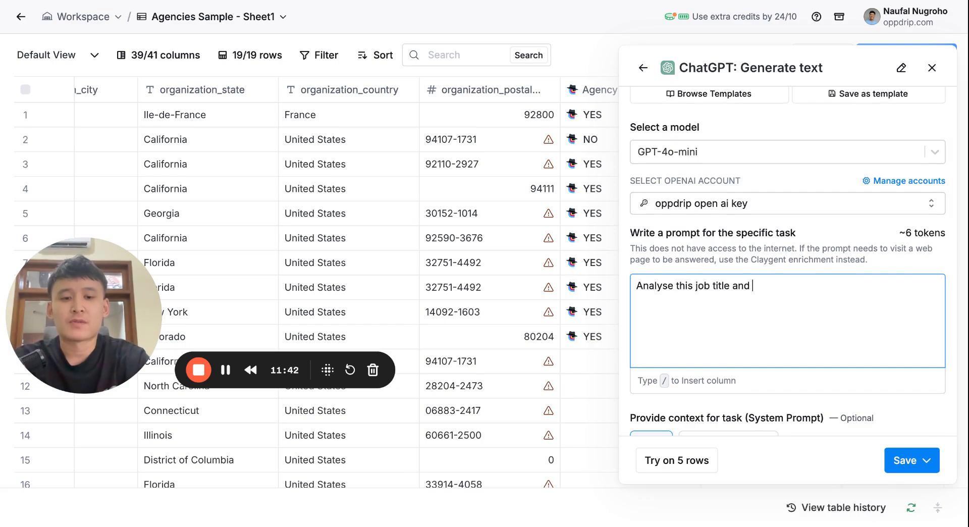
click(731, 286)
text(/tit)
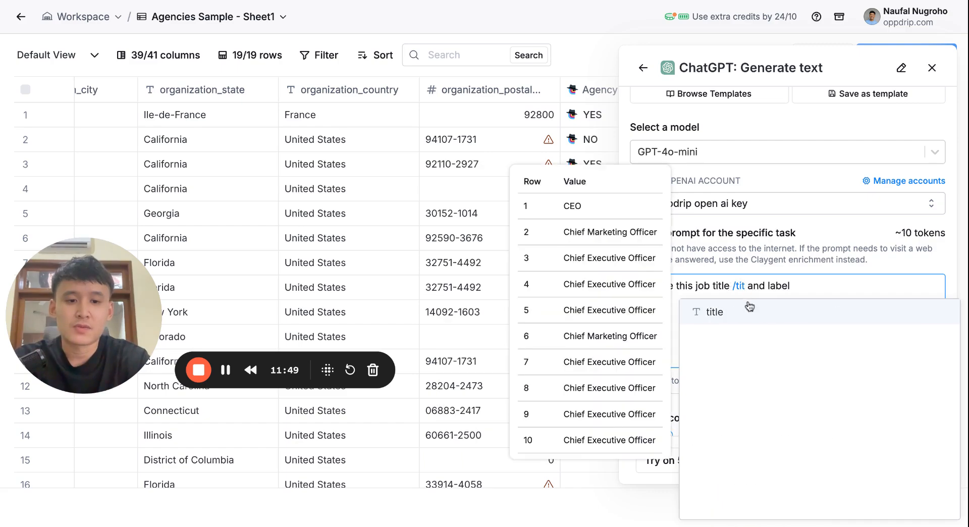
click(750, 312)
Complete the prompt sentence with "it as one of the following options:" and leave a blank line after it
click(857, 285)
text(it as )
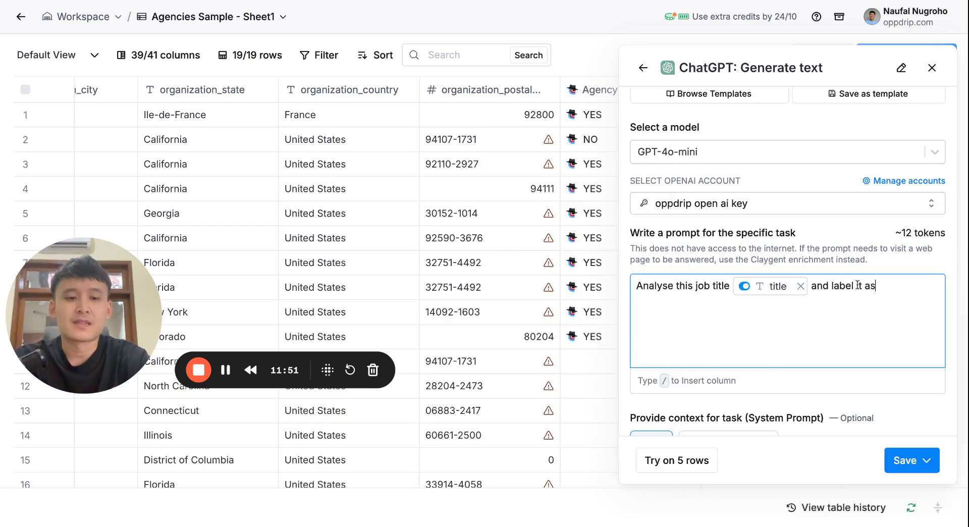
text(one of the fol)
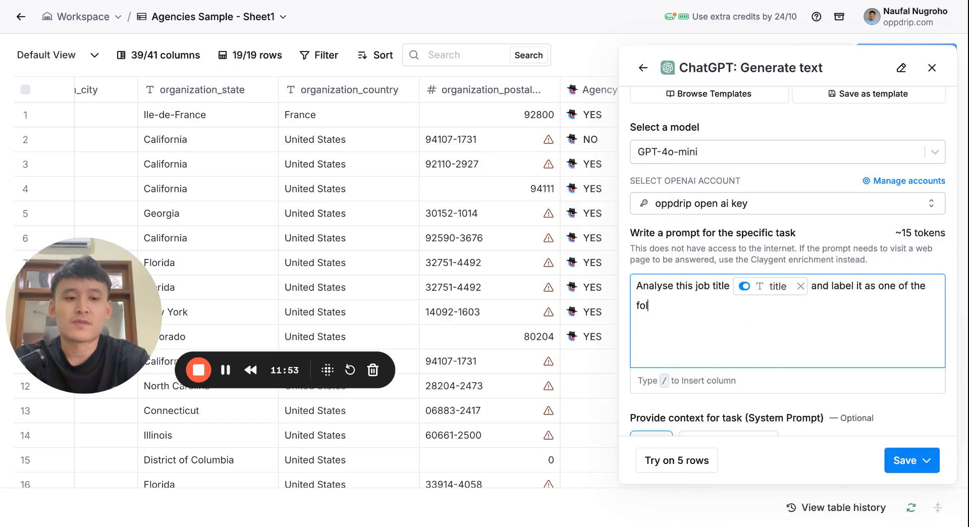
text(lowing options)
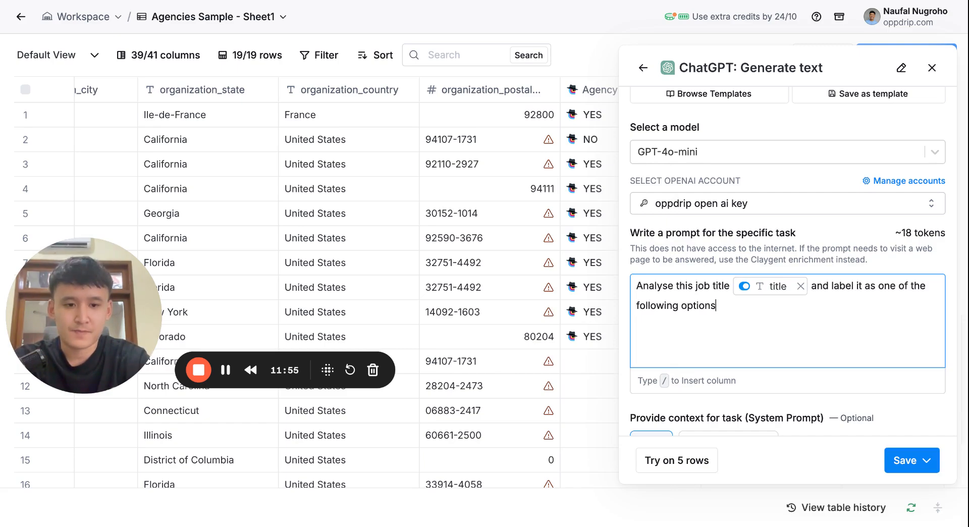
text(:)
key(Return)
key(Return)
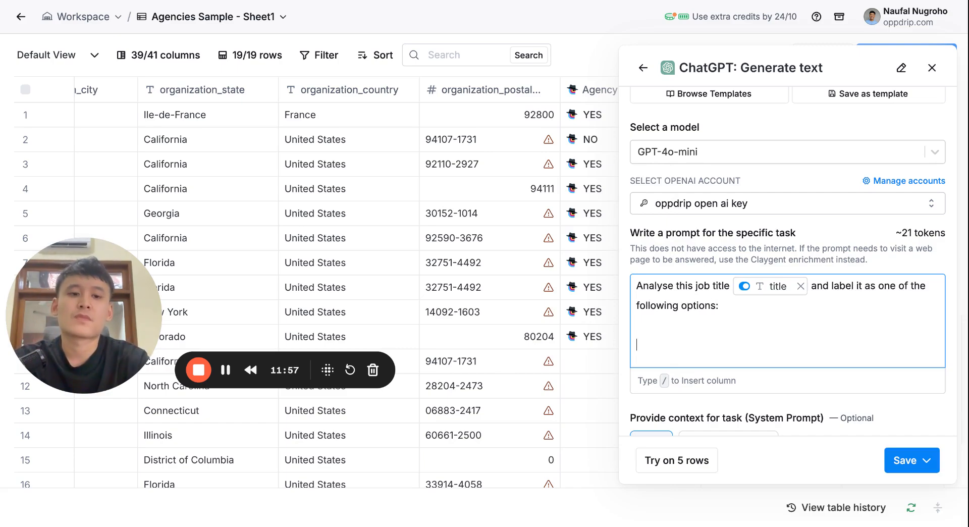
List the options Executive Leadership, Marketing Leadership and Other on separate lines, and save and run the Job Title Analysis enrichment on 10 rows
text(Execu)
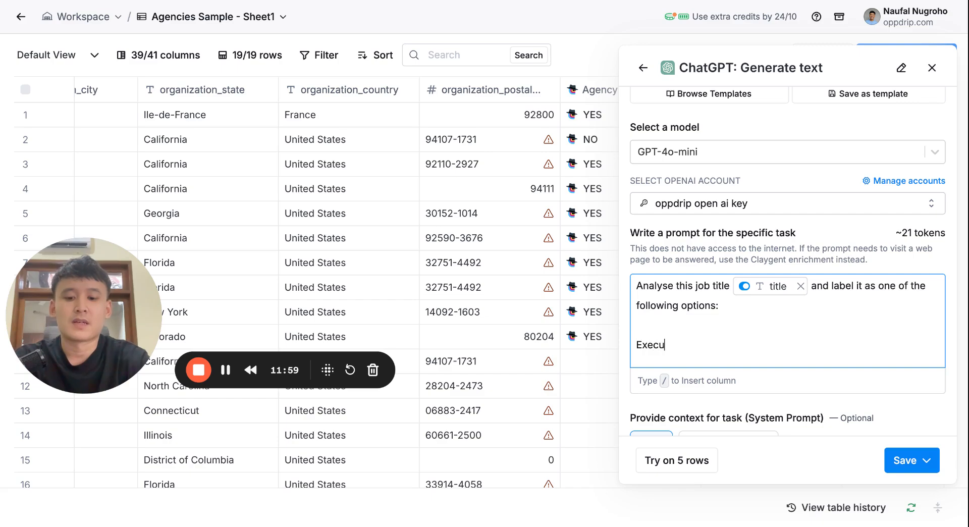
text(tive Leadership)
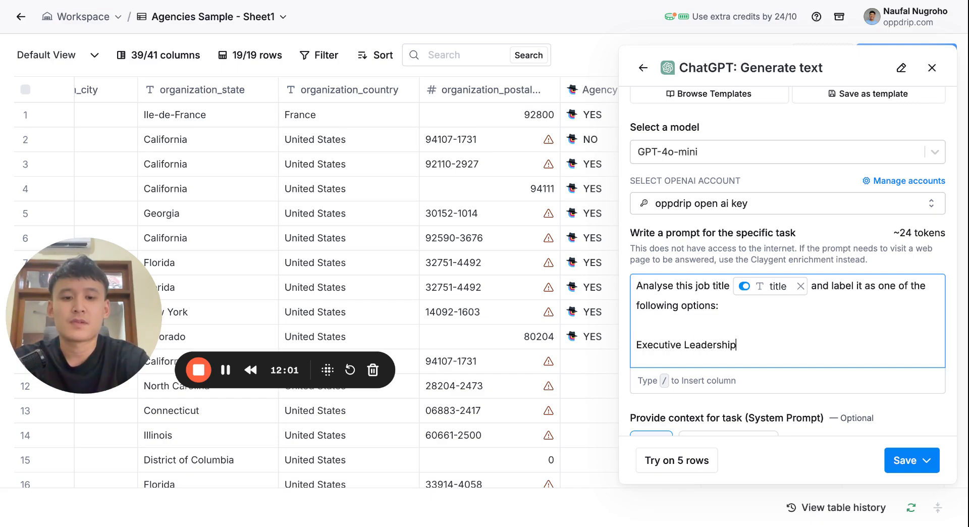
key(Return)
text(Marketing Leadership)
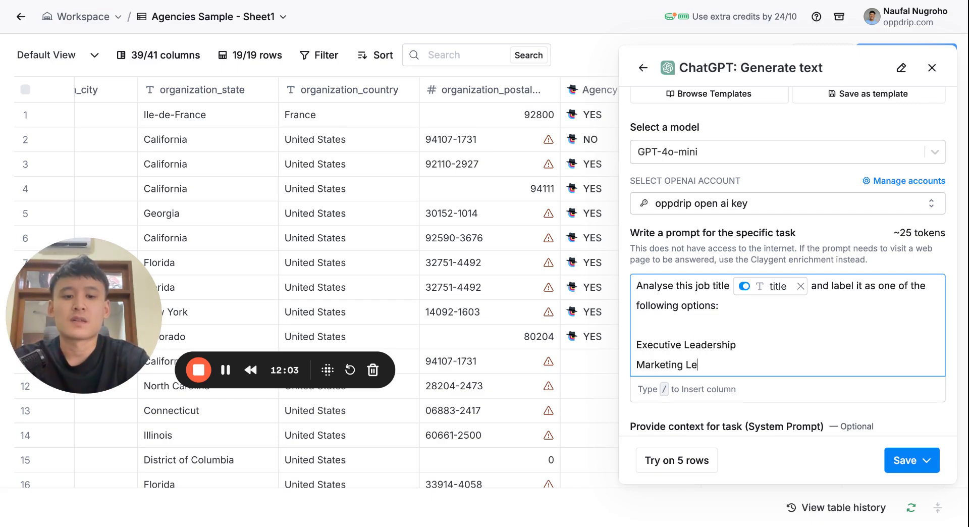
key(Return)
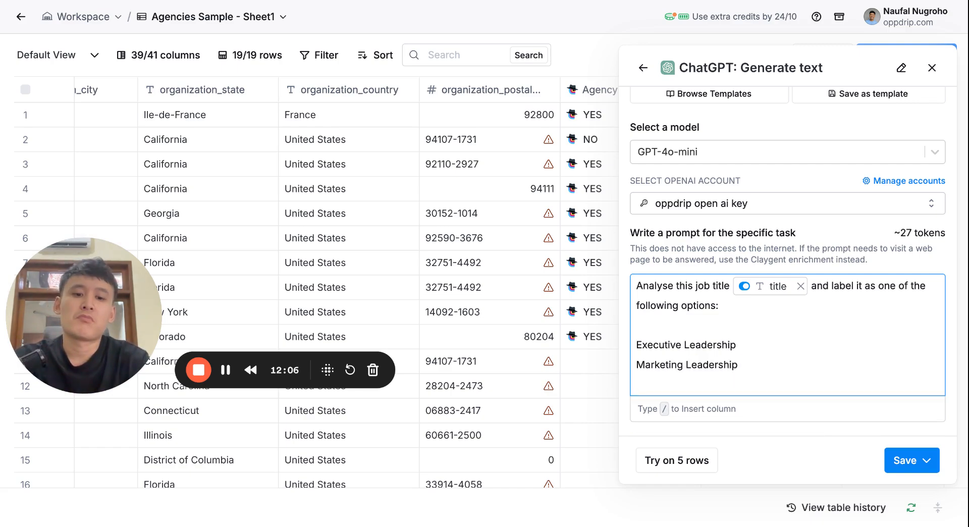
text(Other)
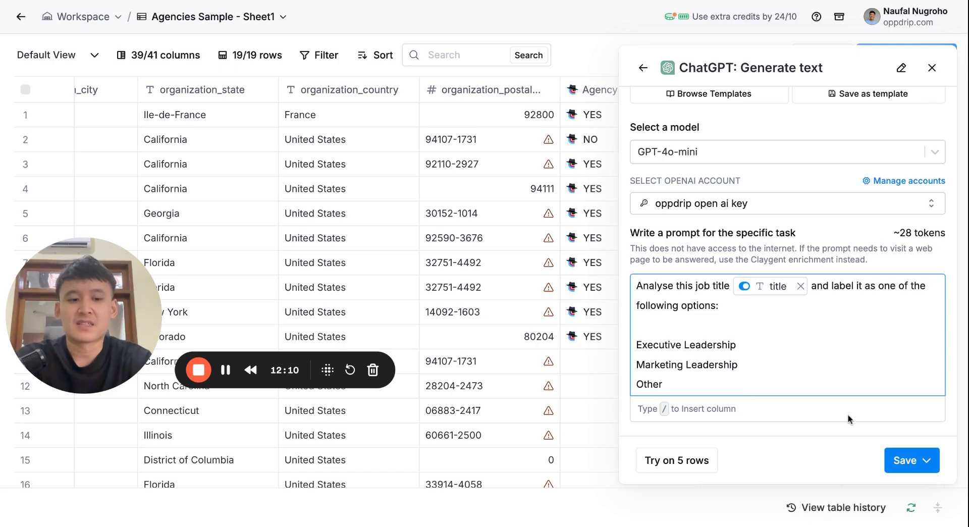
click(892, 462)
click(873, 375)
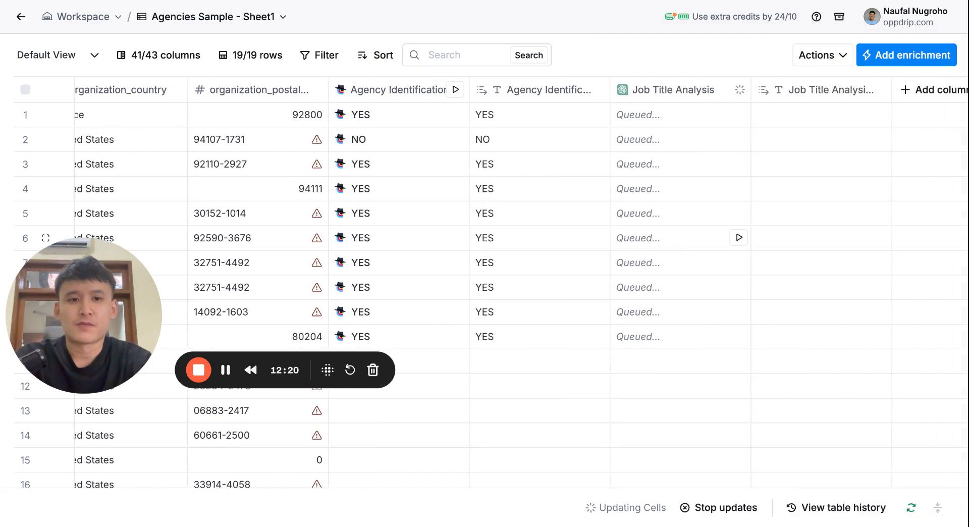
Edit the Job Title Analysis column and end its prompt with an instruction to output only the label and nothing else
click(676, 90)
scroll(698, 163, right, 1)
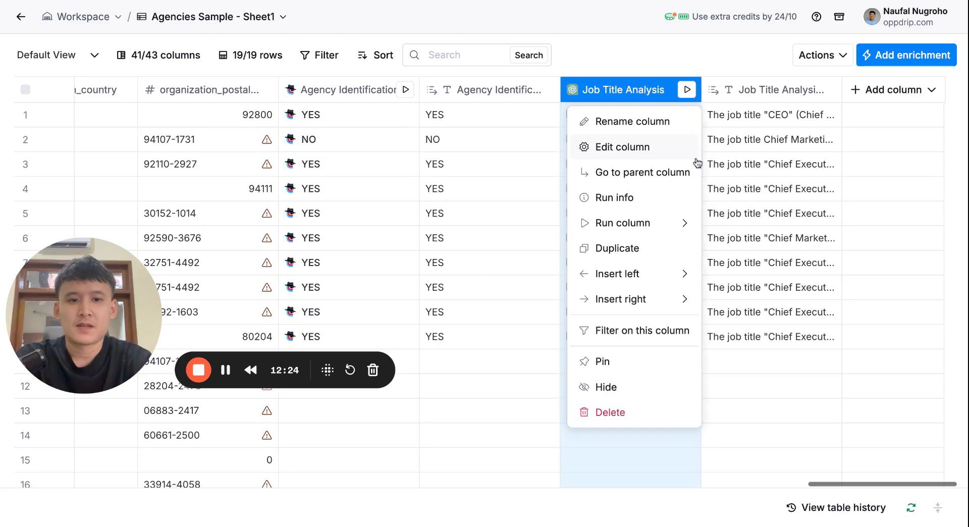
click(697, 161)
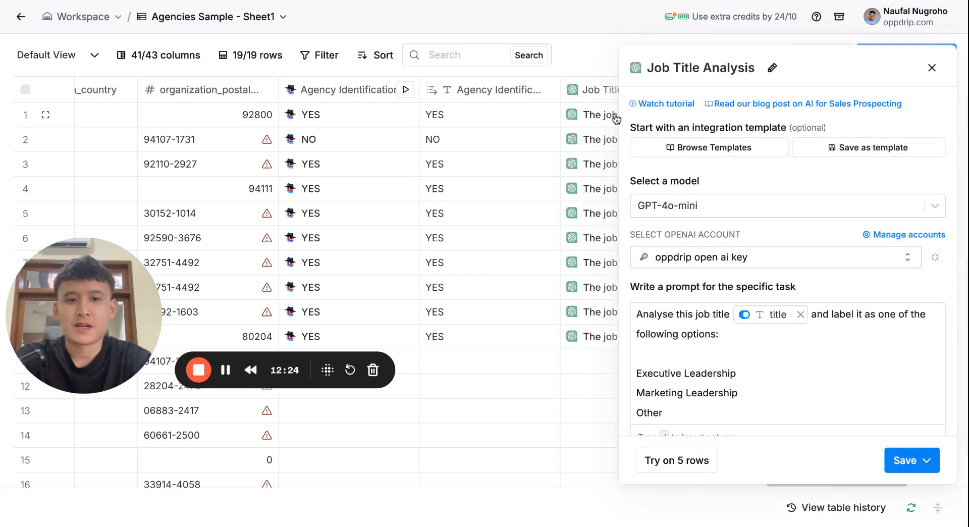
text(O)
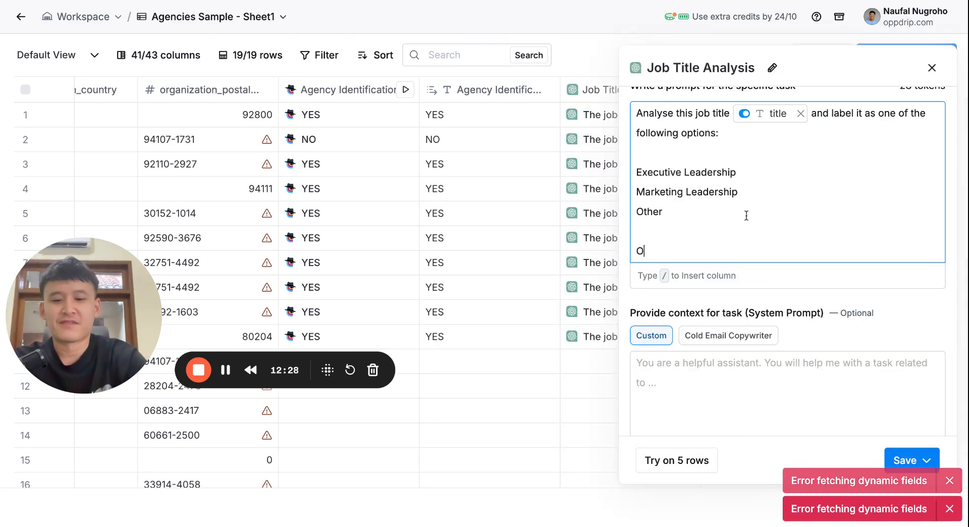
text(utput only the )
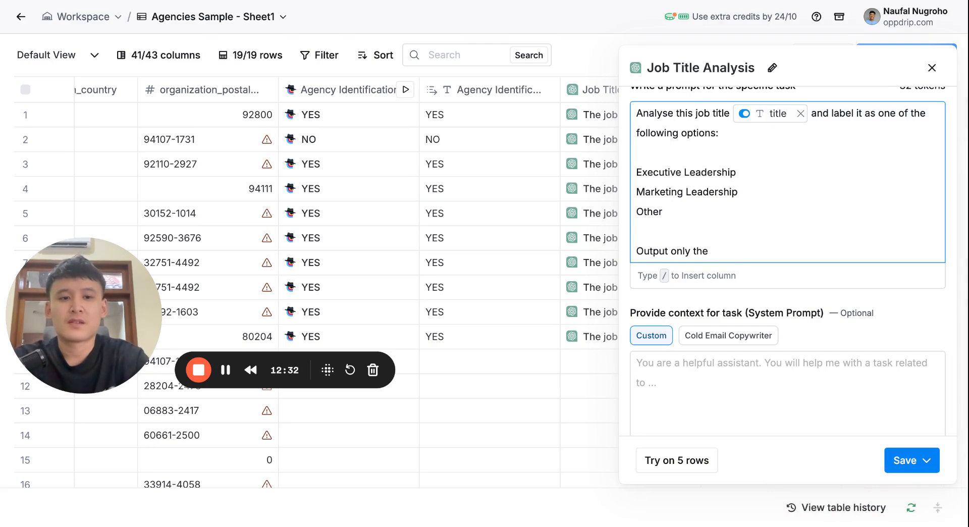
text(Lab)
key(BackSpace)
text(label and nothin)
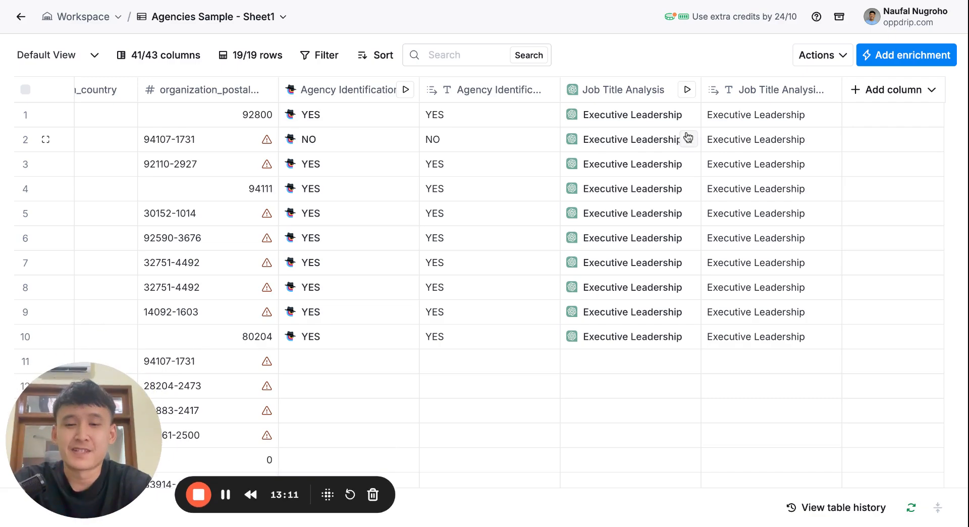
scroll(687, 135, left, 2)
scroll(686, 135, left, 4)
scroll(625, 136, right, 5)
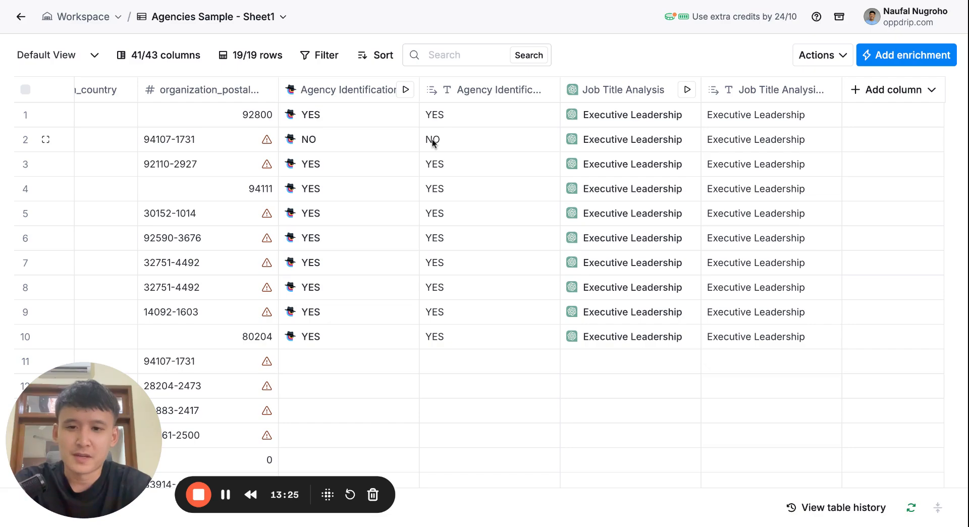
Open the Job Title Analysis column for editing and inspect its Only run if setting and the conditional run formula generator
click(633, 95)
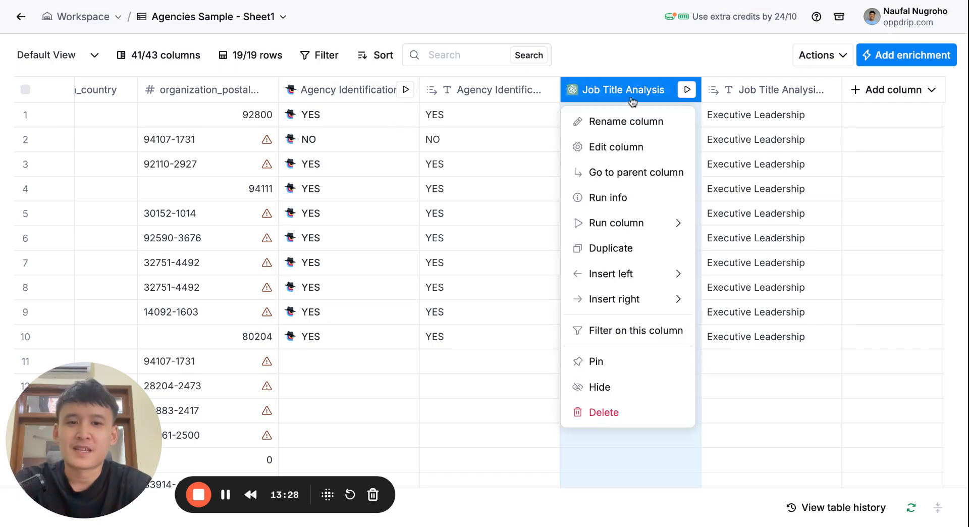
click(616, 146)
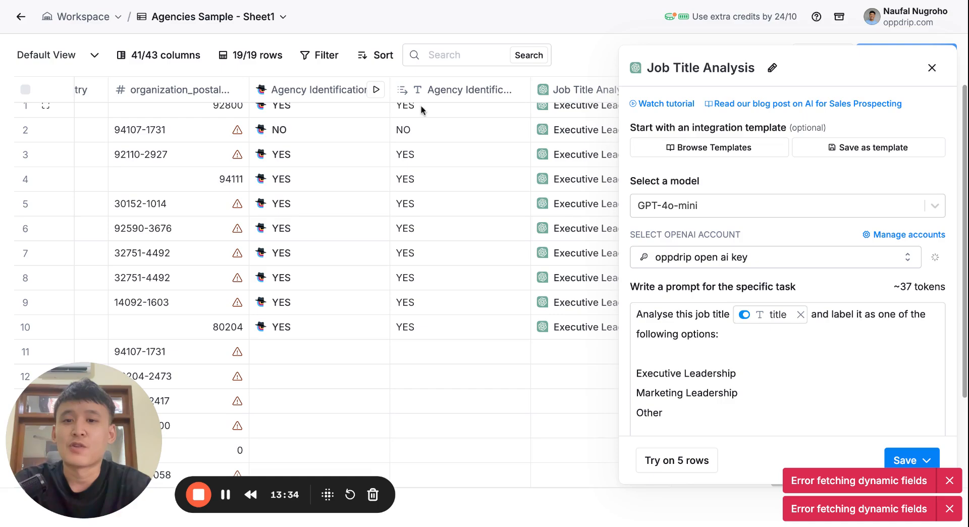
scroll(487, 155, right, 2)
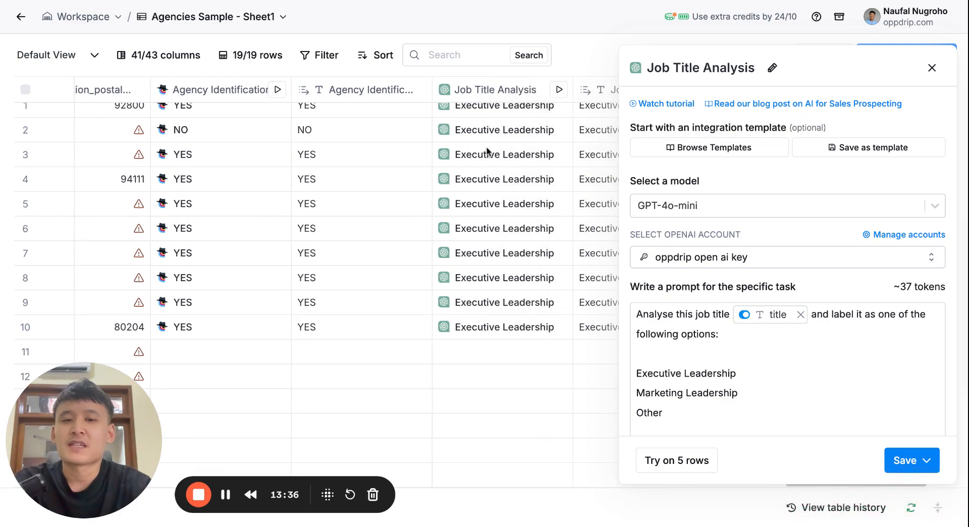
scroll(646, 262, down, 3)
scroll(707, 313, down, 5)
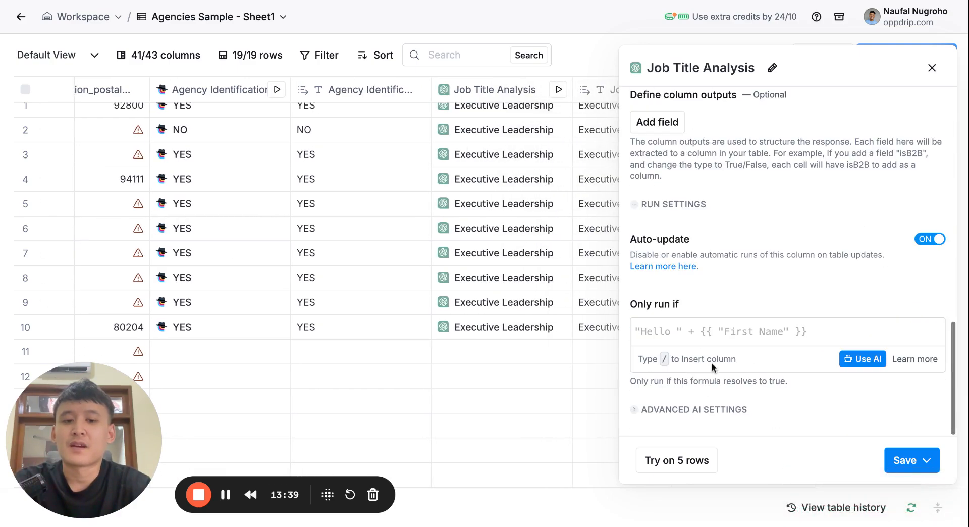
click(849, 359)
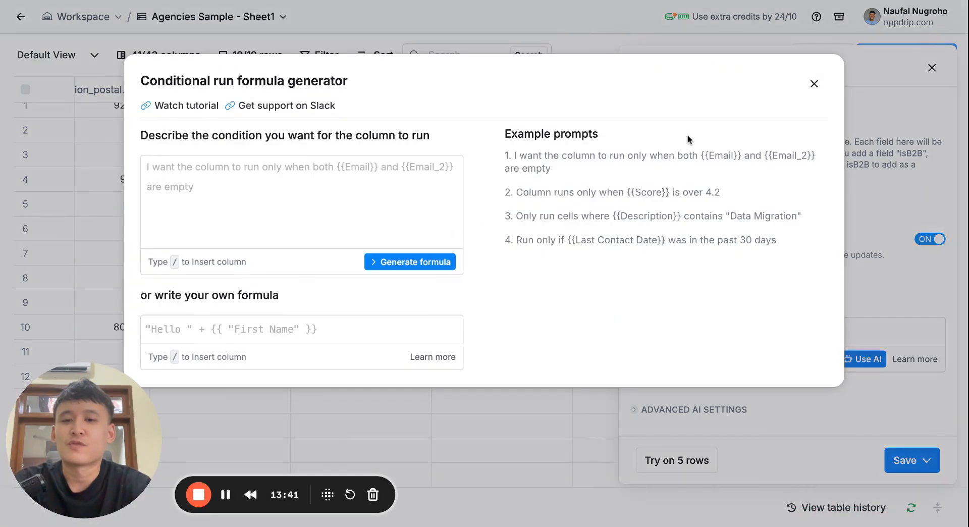
click(823, 86)
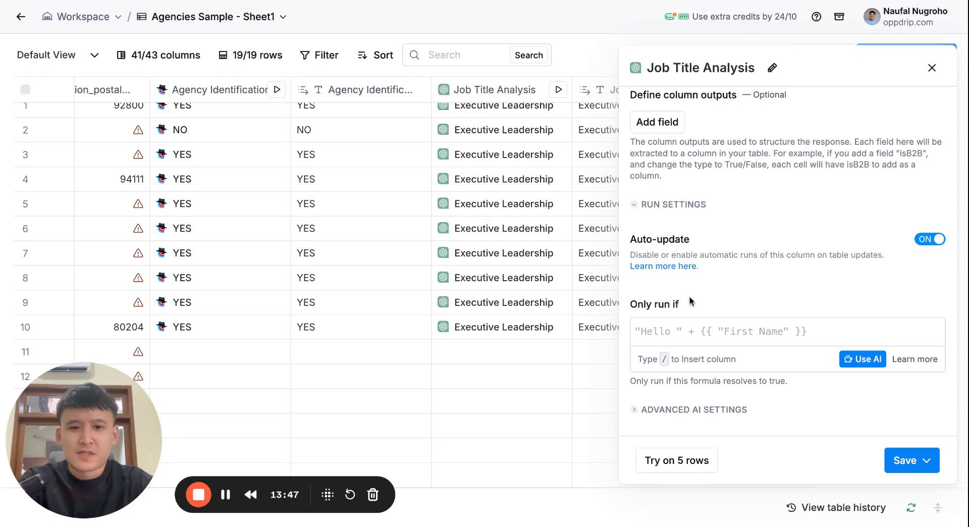
Generate the run condition from "only run if Agency Identification Result equals YES", and save and run the column on 10 rows
scroll(651, 334, up, 5)
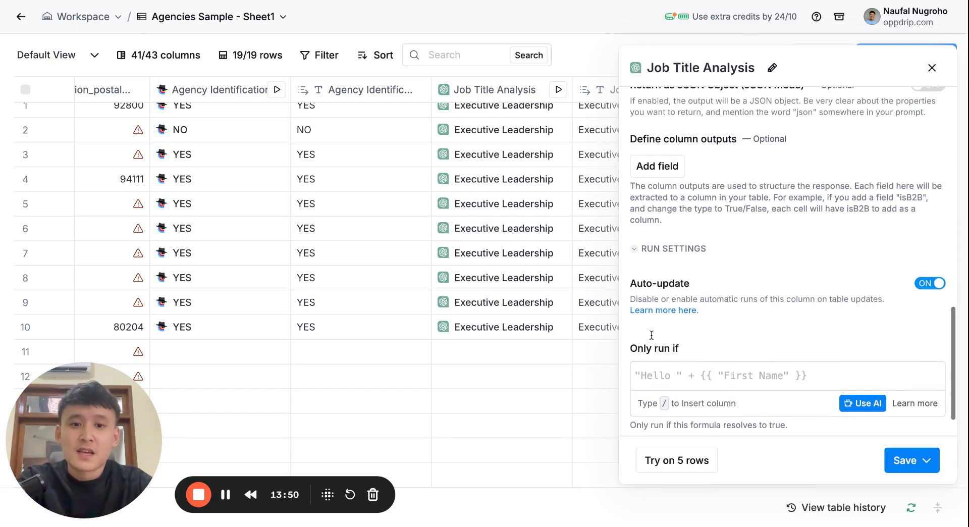
scroll(668, 288, down, 5)
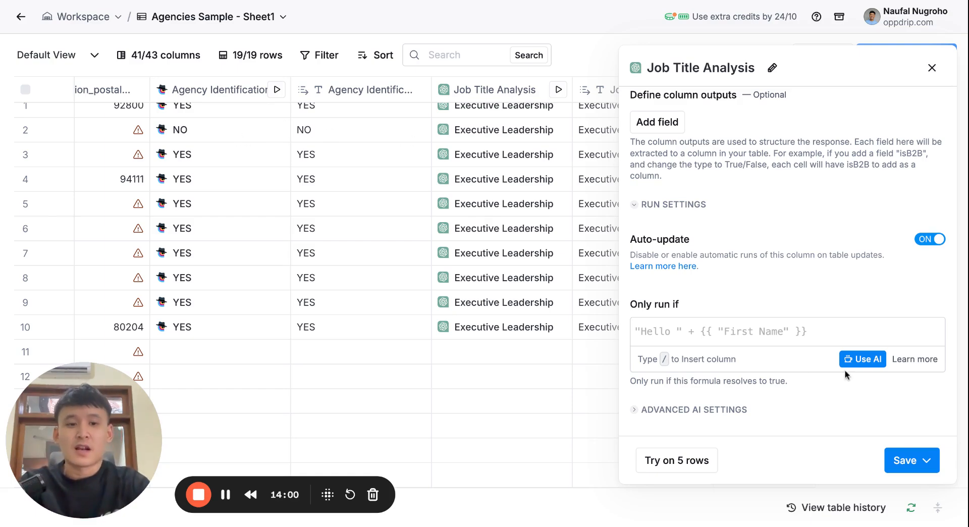
click(860, 359)
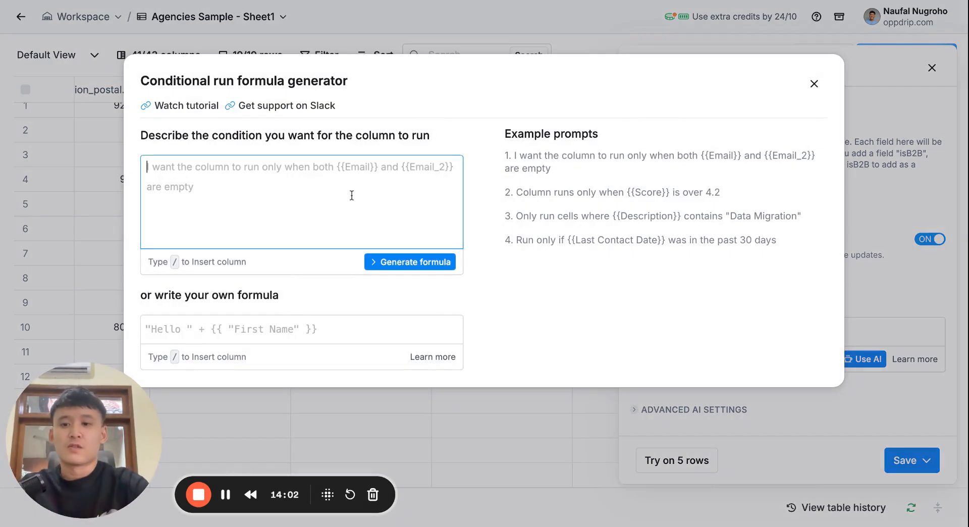
text(onl)
text(y run f)
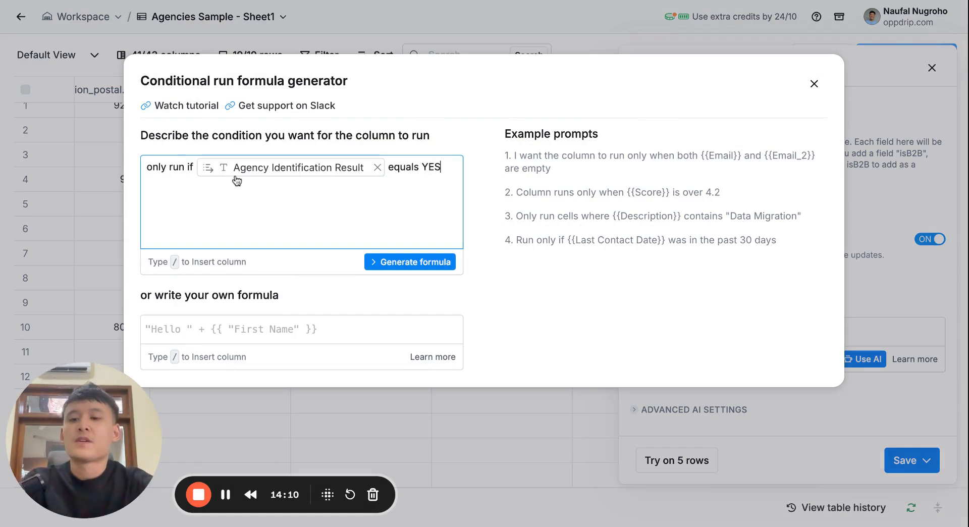
mouse_move(248, 172)
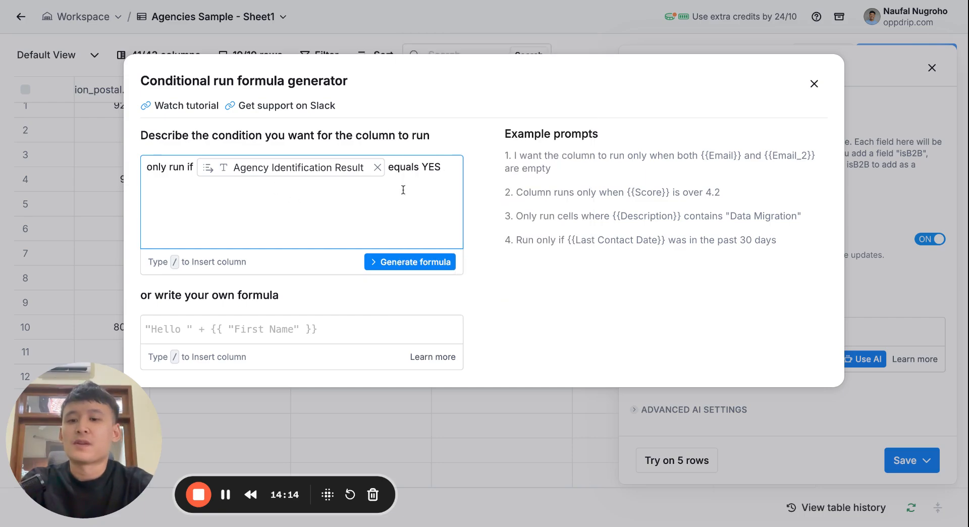
click(424, 262)
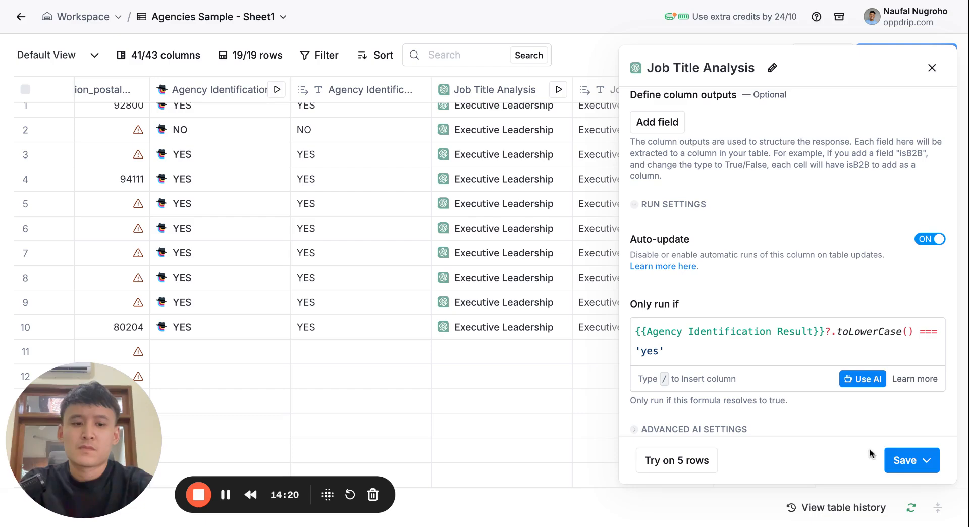
click(912, 460)
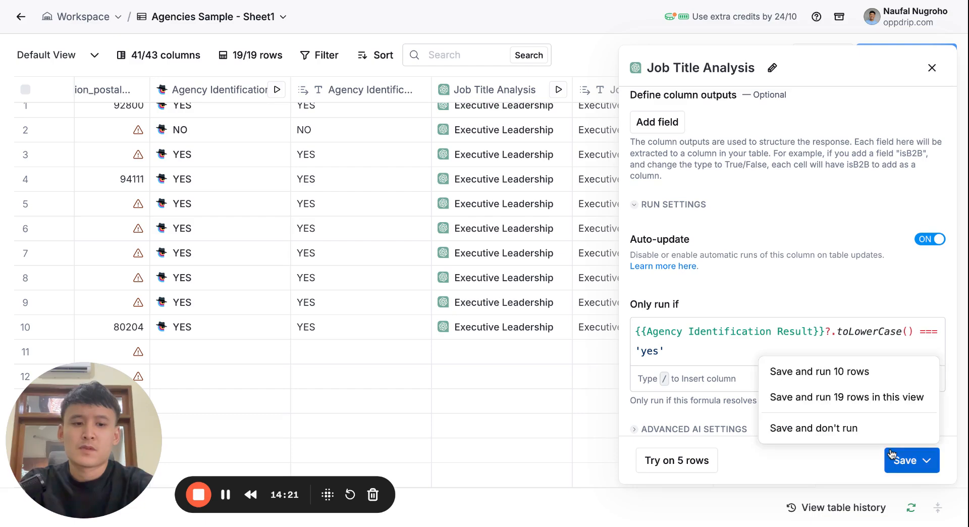
click(853, 371)
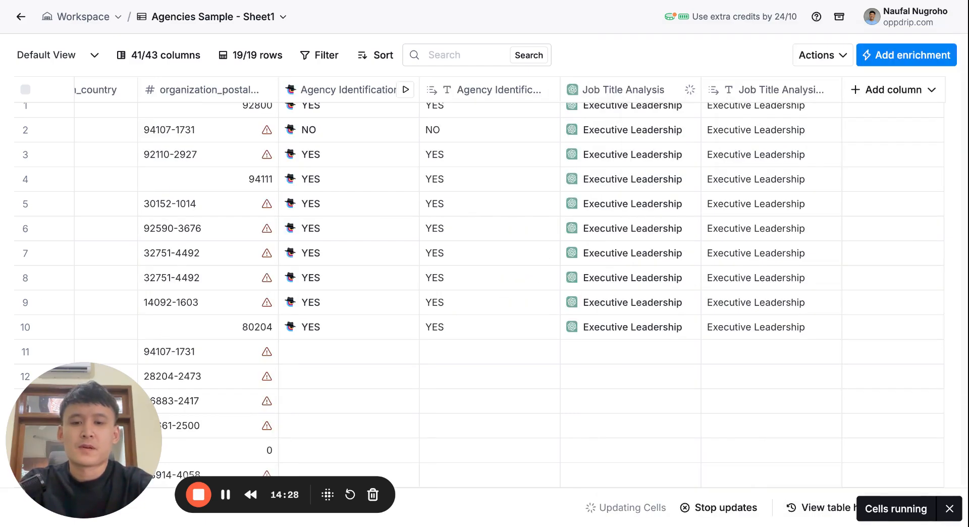
Add a LeadMagic Validate Email enrichment as a new column
scroll(676, 282, up, 1)
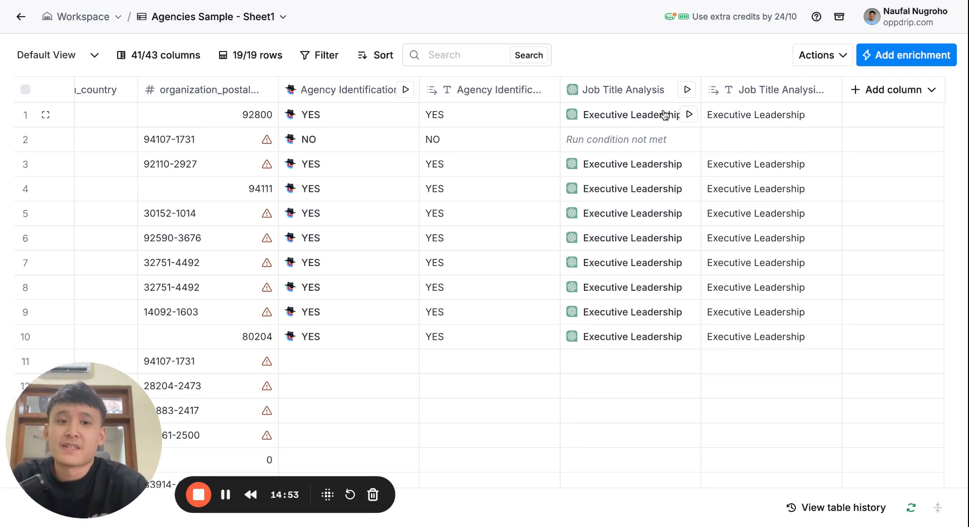
click(858, 91)
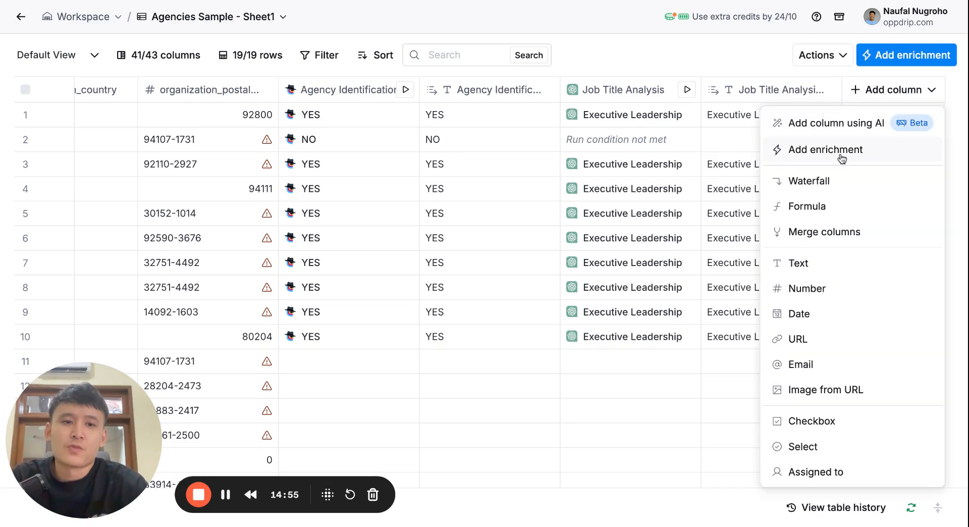
click(825, 149)
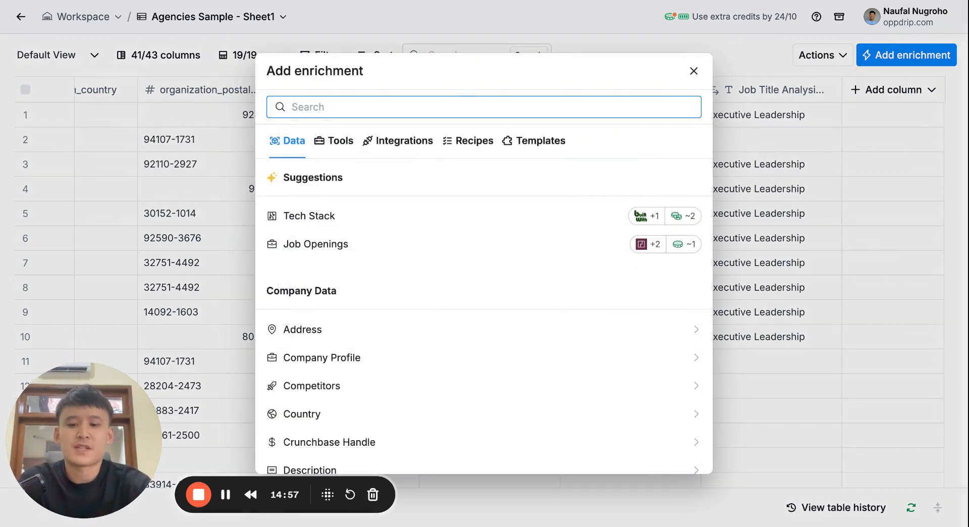
text(leadmagic)
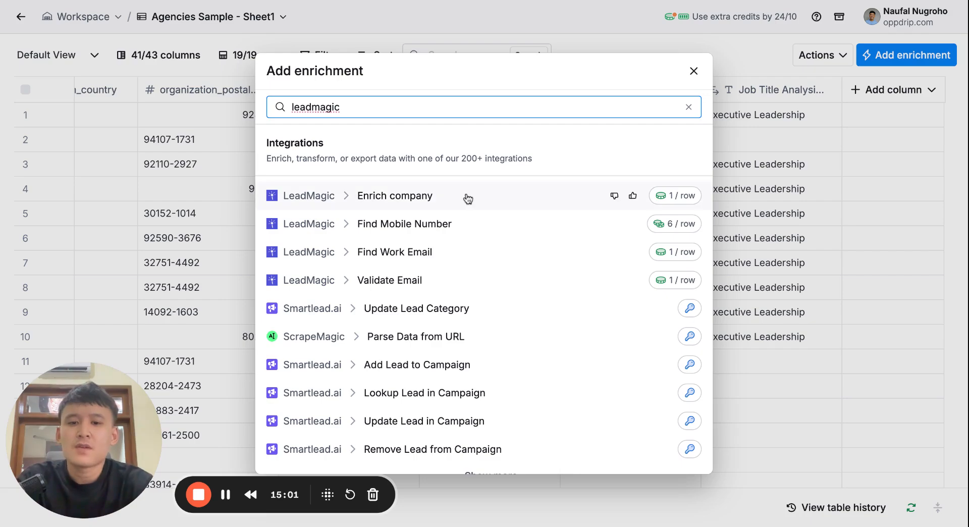
click(439, 285)
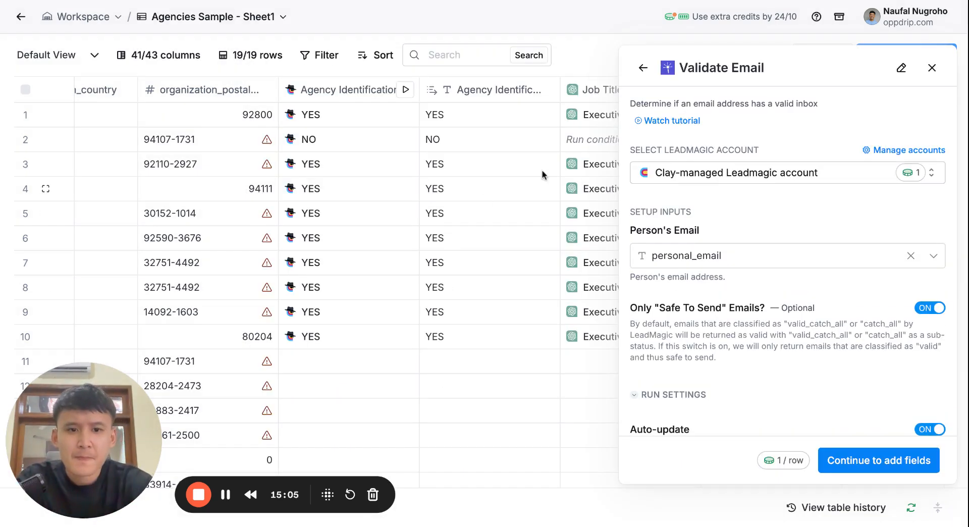
Select the oppdrip lead magic key account and use the email column as the Person's Email input
click(730, 176)
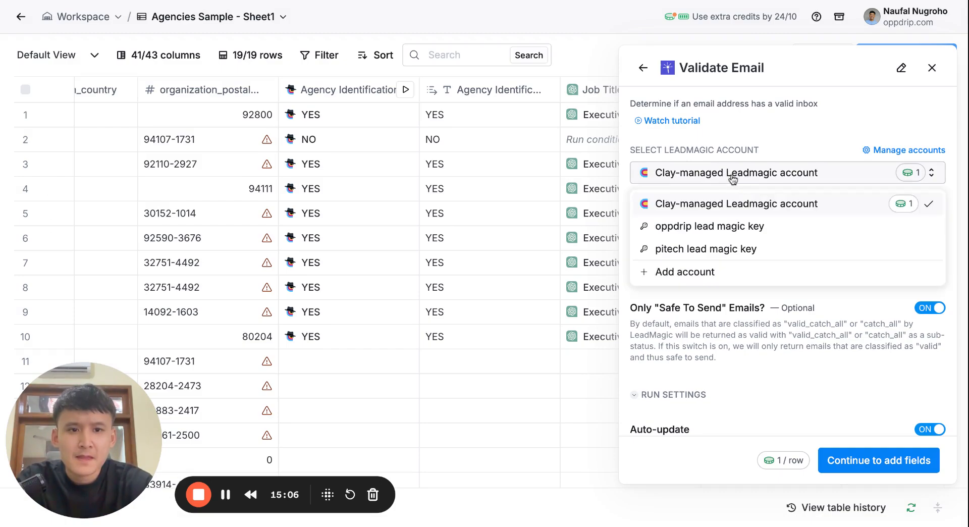
click(737, 226)
click(749, 259)
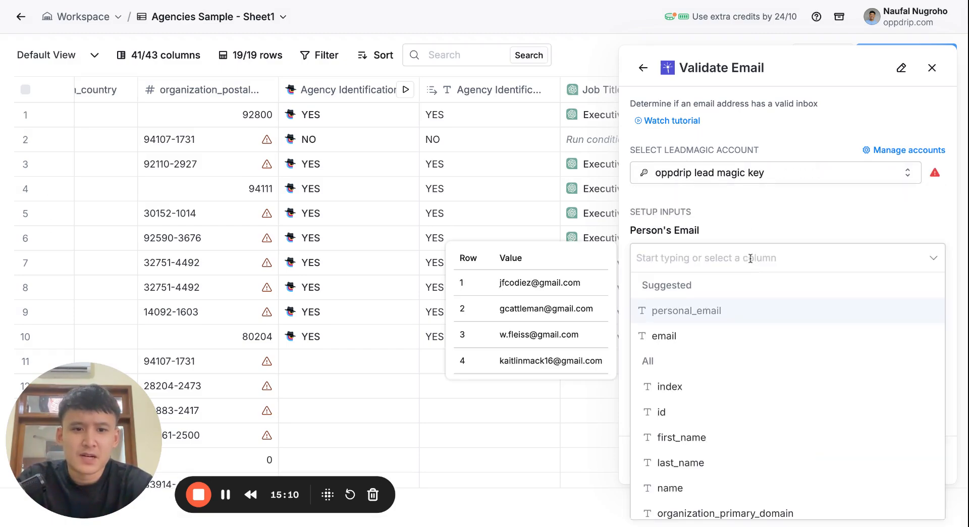
click(746, 335)
Generate a run condition for Validate Email from "only run if Agency Identification Result equals YES" and apply it
scroll(756, 286, down, 3)
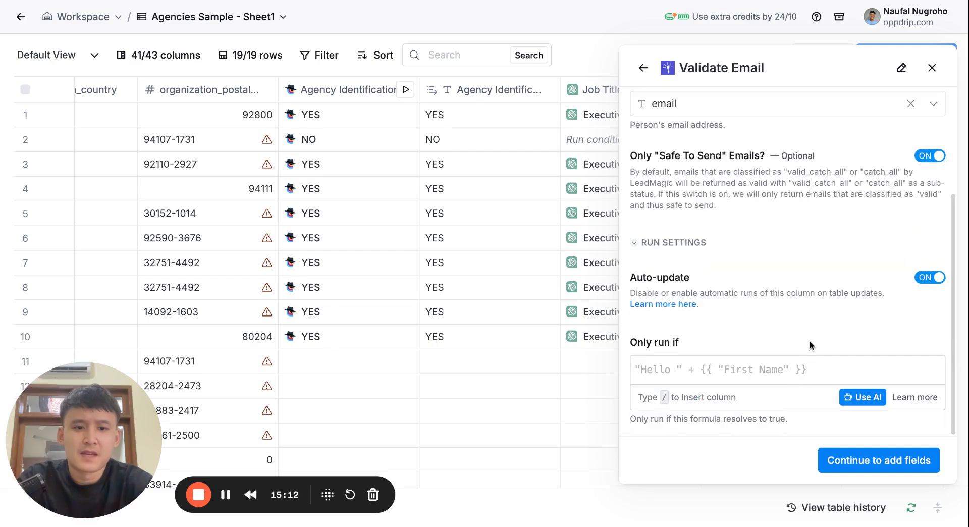
click(853, 406)
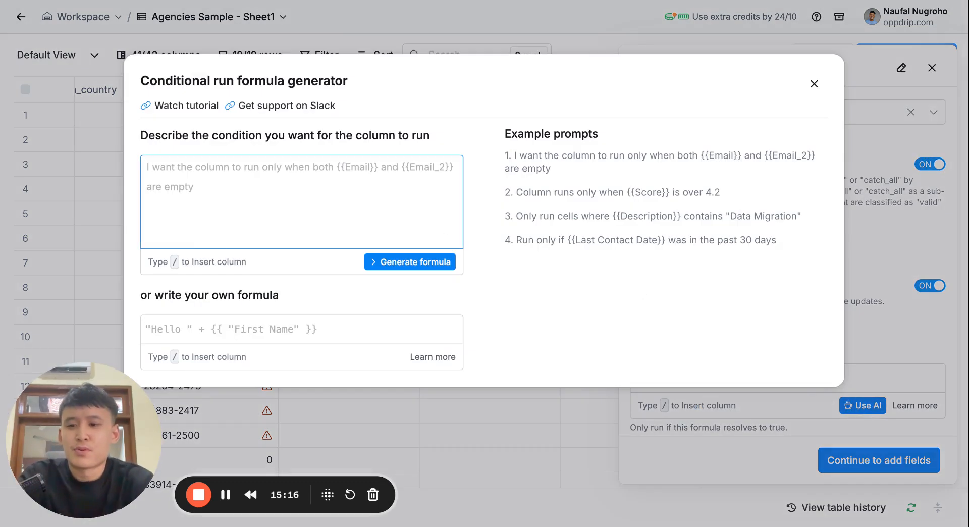
text(only run if /)
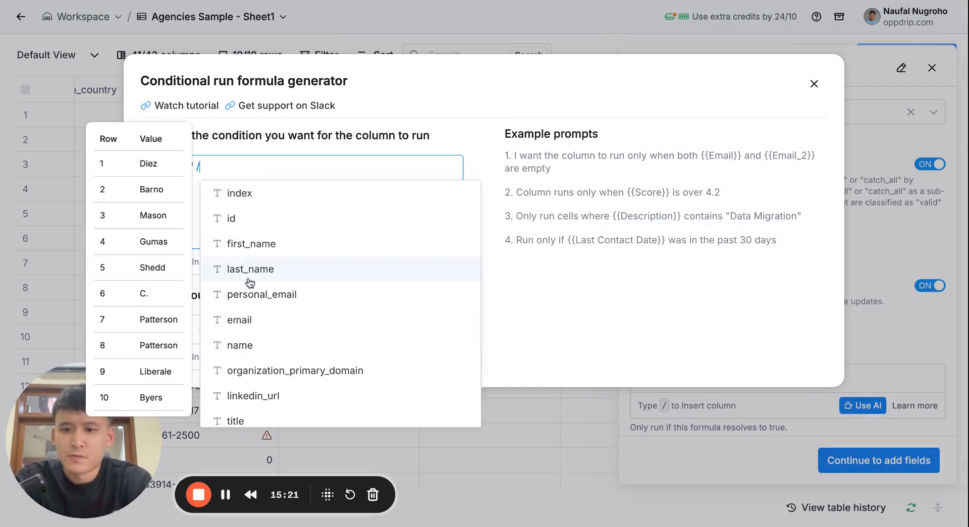
scroll(249, 281, down, 10)
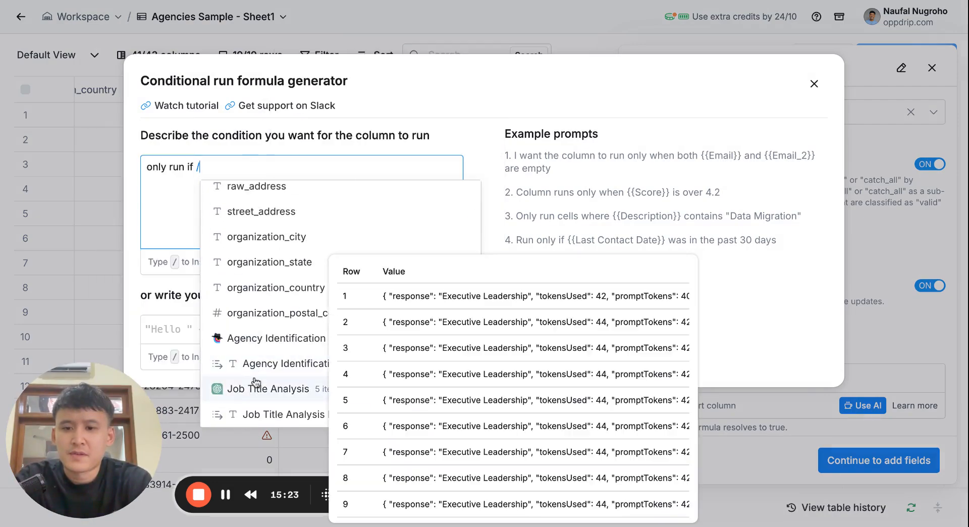
click(261, 368)
text(eu)
key(BackSpace)
text(quals )
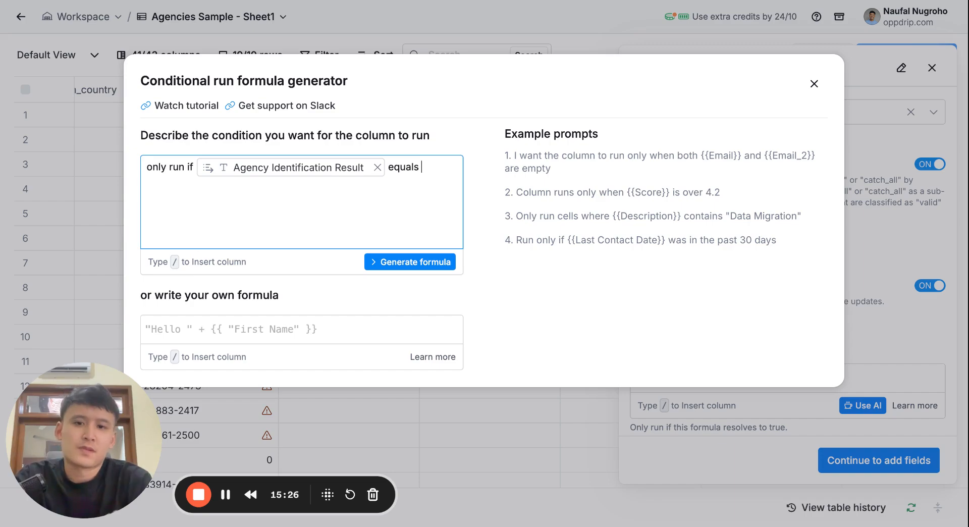
text(YES)
click(397, 262)
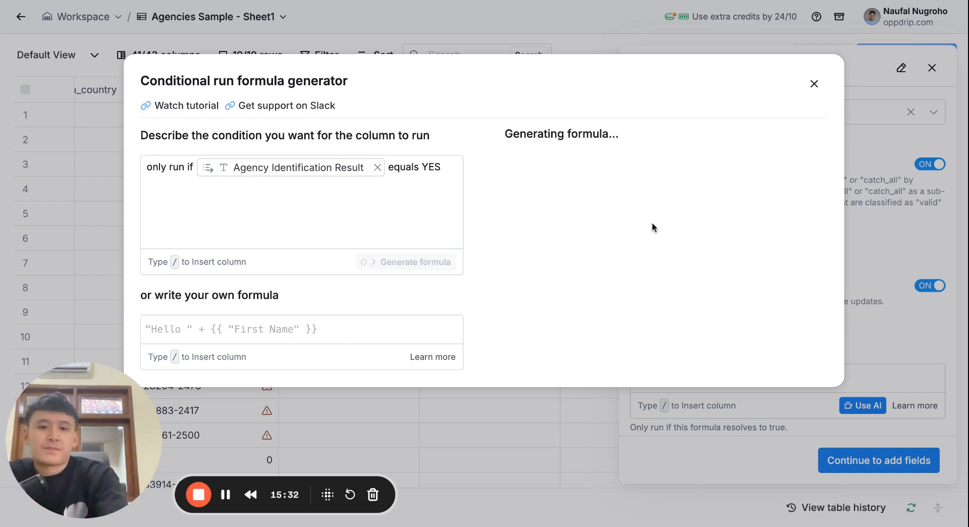
click(628, 375)
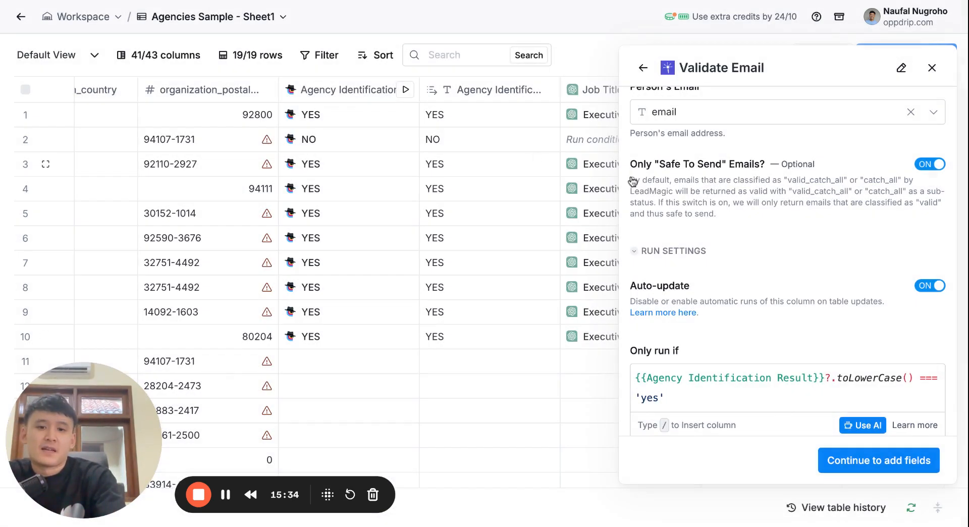
Add Status and Sub Status as output columns, save and run Validate Email on 10 rows, and dismiss the enrichment picker
click(891, 460)
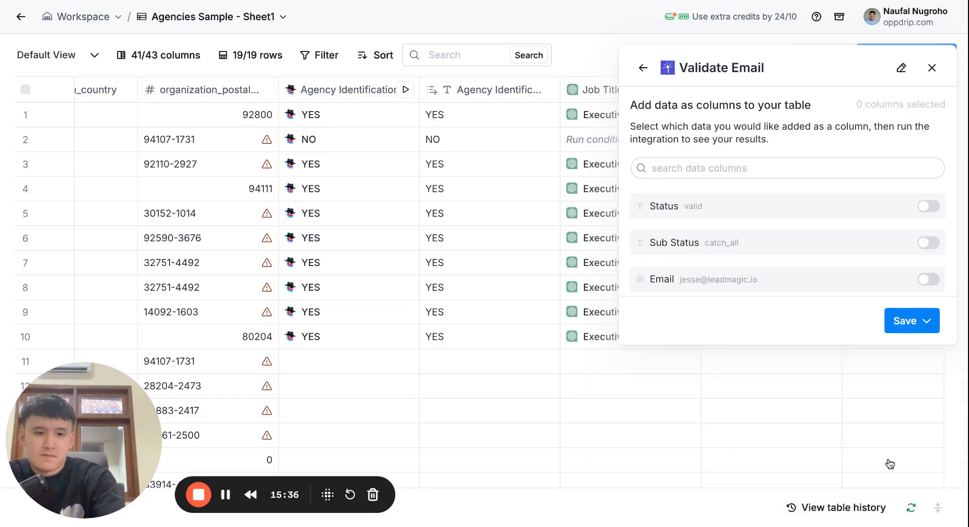
click(906, 322)
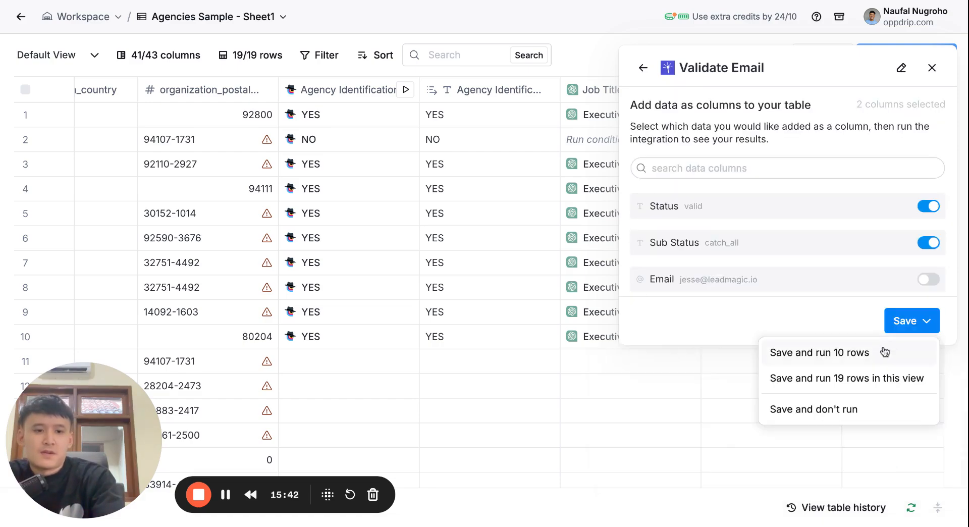
click(885, 351)
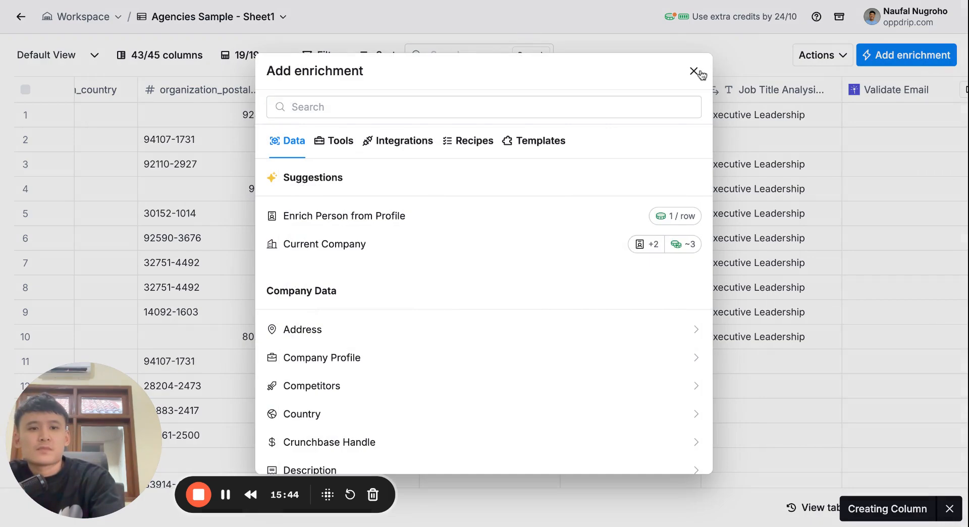
click(694, 71)
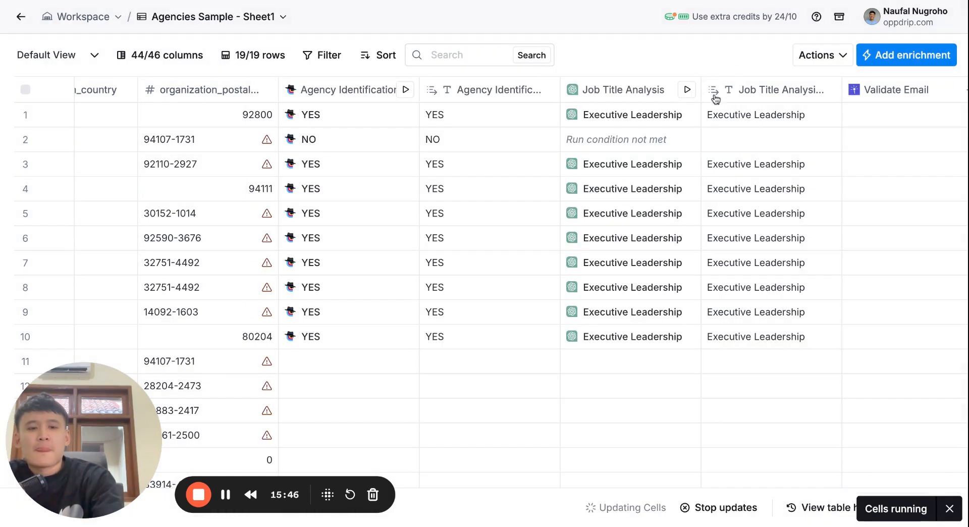
Compare the Validate Email results with the contacts' personal_email and email columns
scroll(703, 162, right, 2)
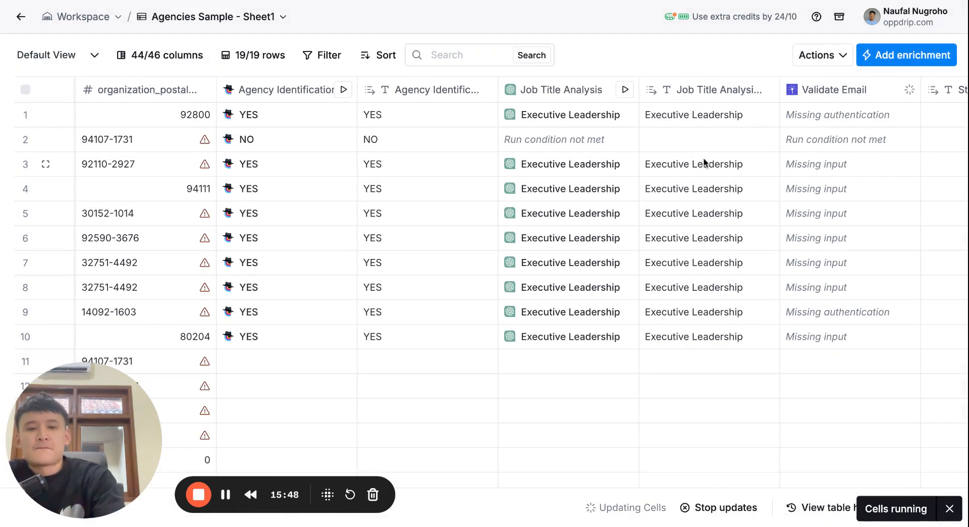
scroll(705, 161, left, 15)
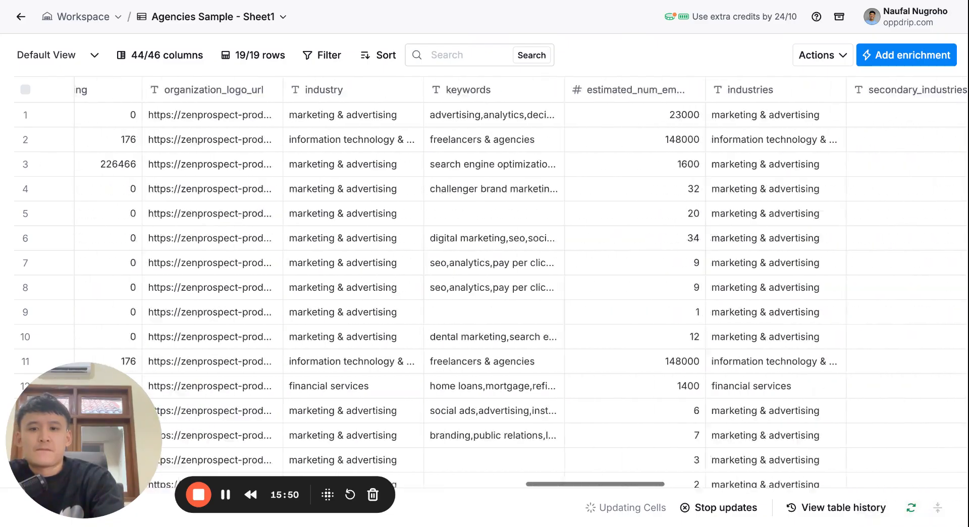
scroll(522, 297, left, 15)
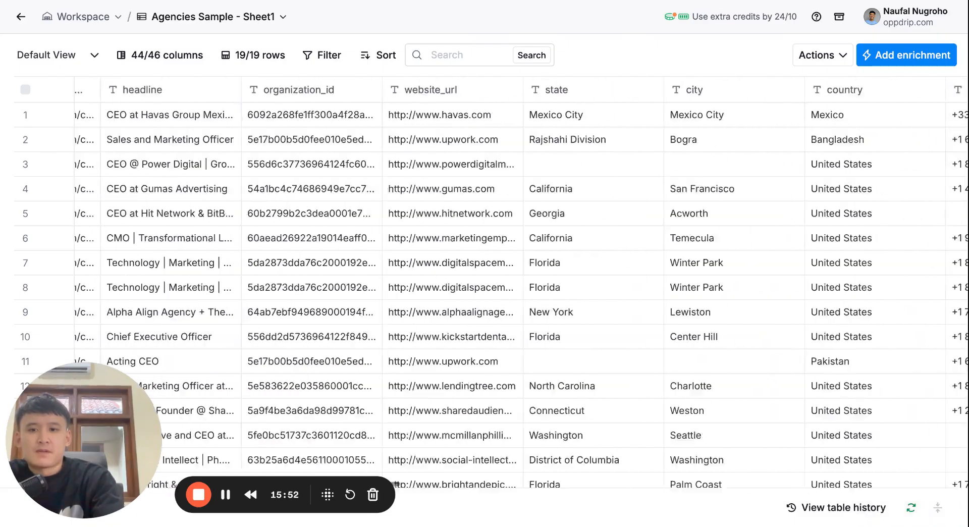
scroll(522, 297, left, 10)
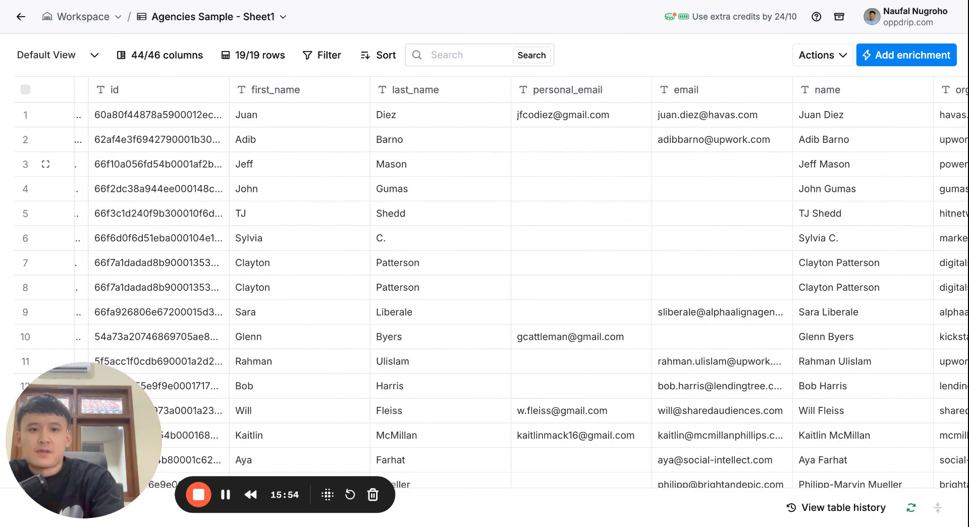
scroll(521, 164, right, 1)
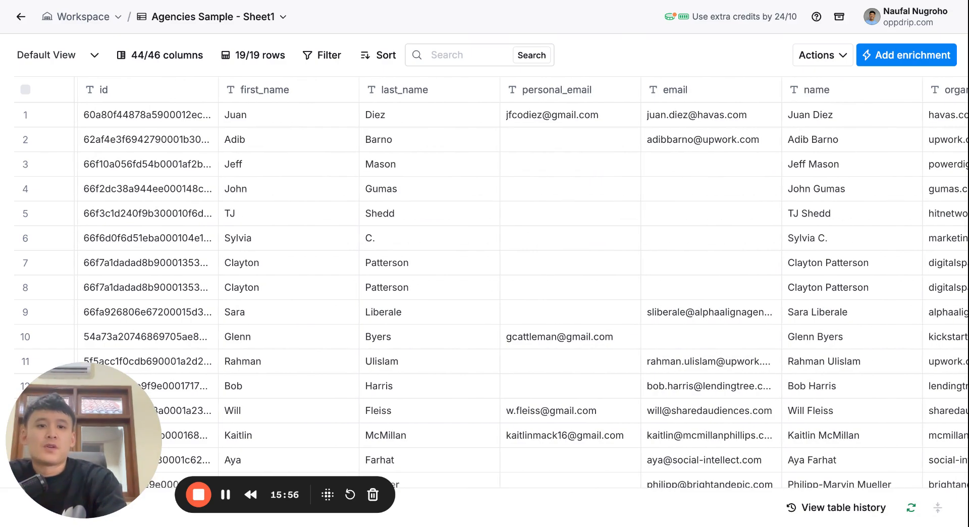
scroll(521, 282, right, 20)
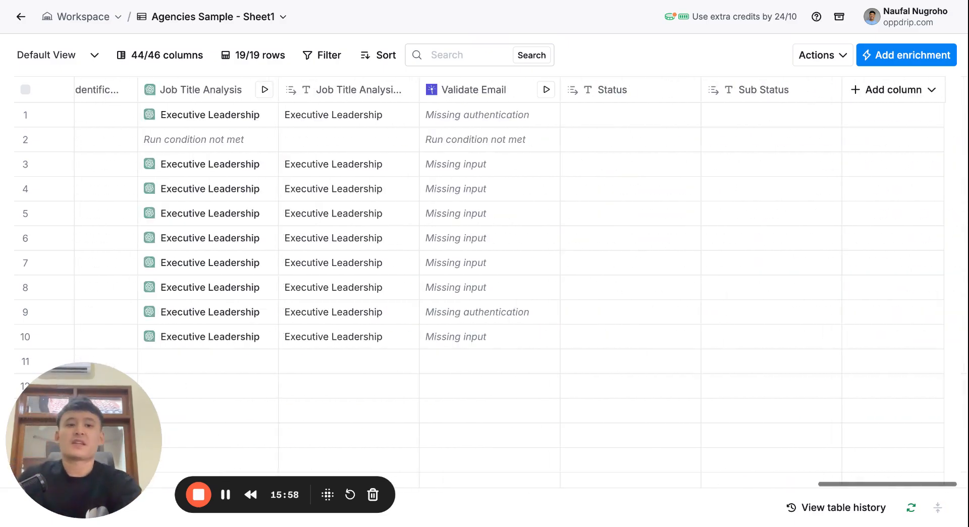
Edit the Validate Email column to use the Clay-managed Leadmagic account, and save and run it on 10 rows
click(494, 125)
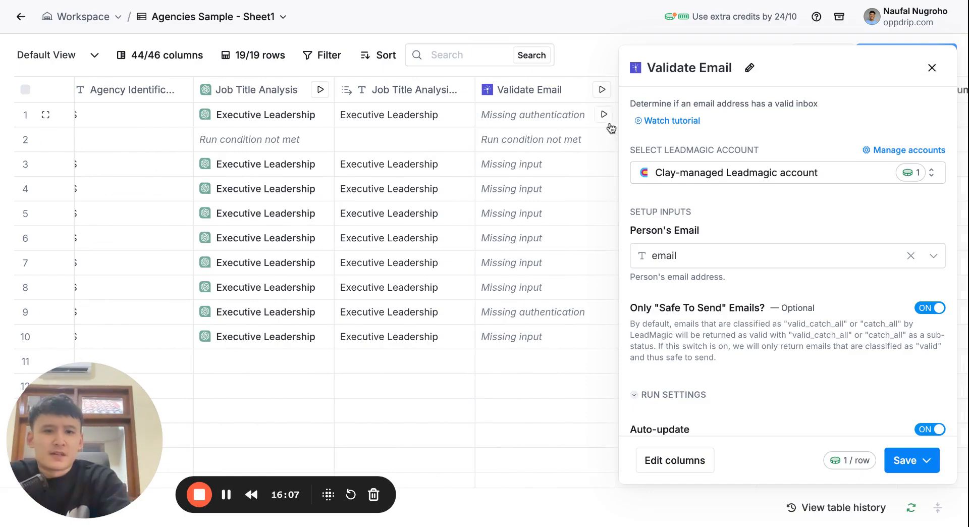
click(750, 173)
click(737, 234)
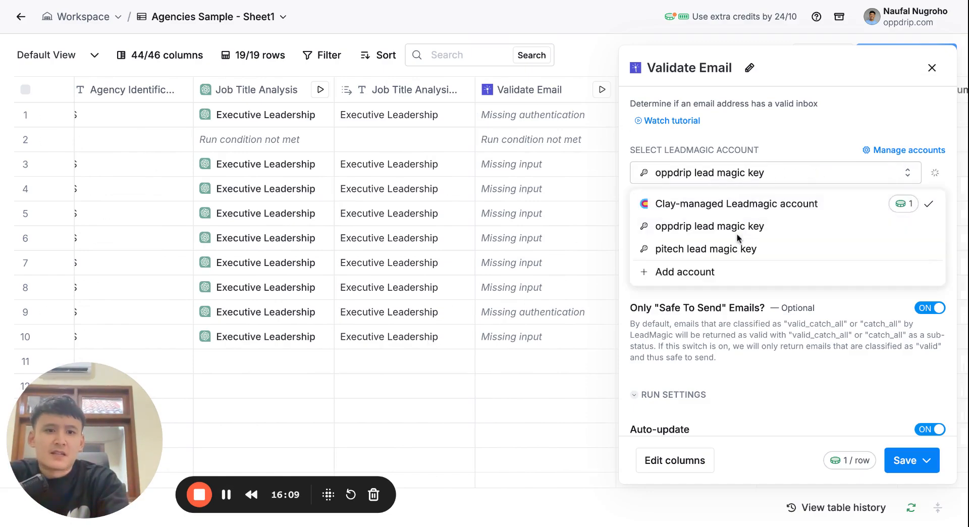
click(858, 173)
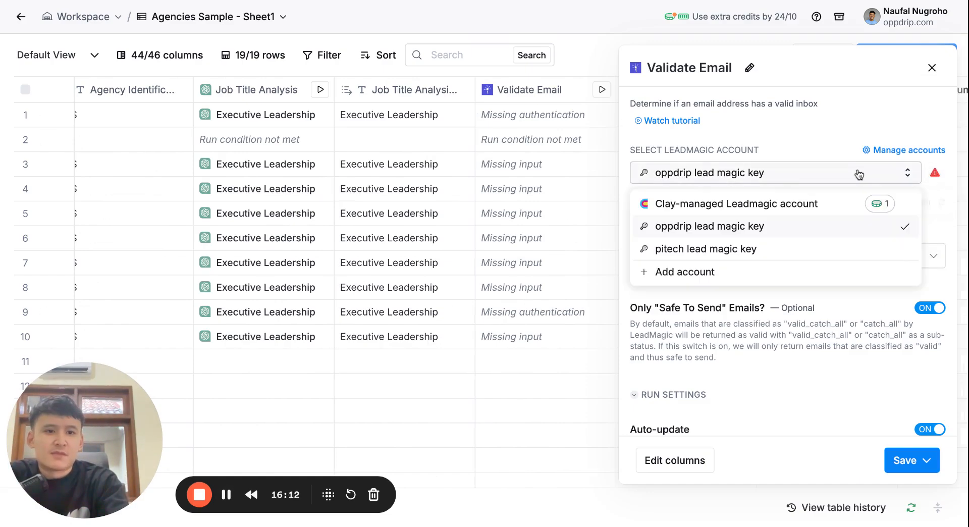
click(827, 202)
click(926, 460)
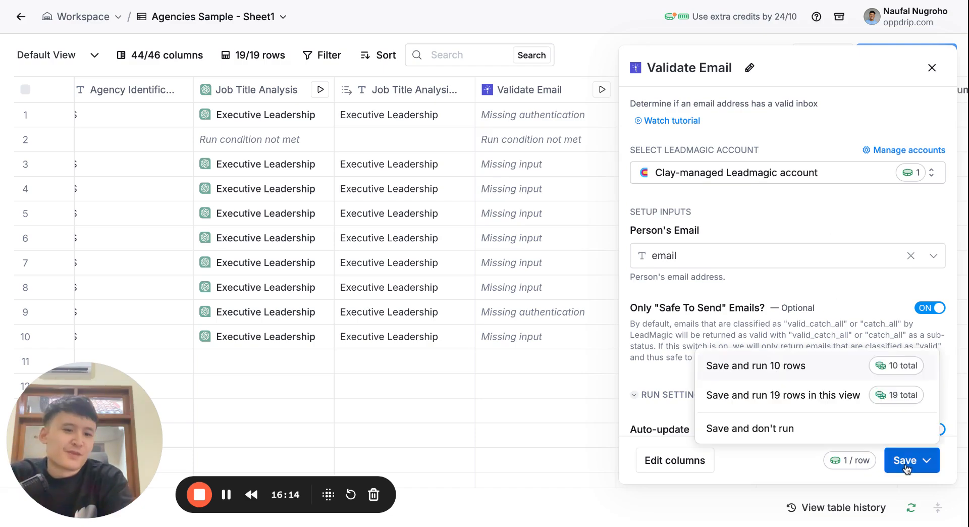
click(858, 375)
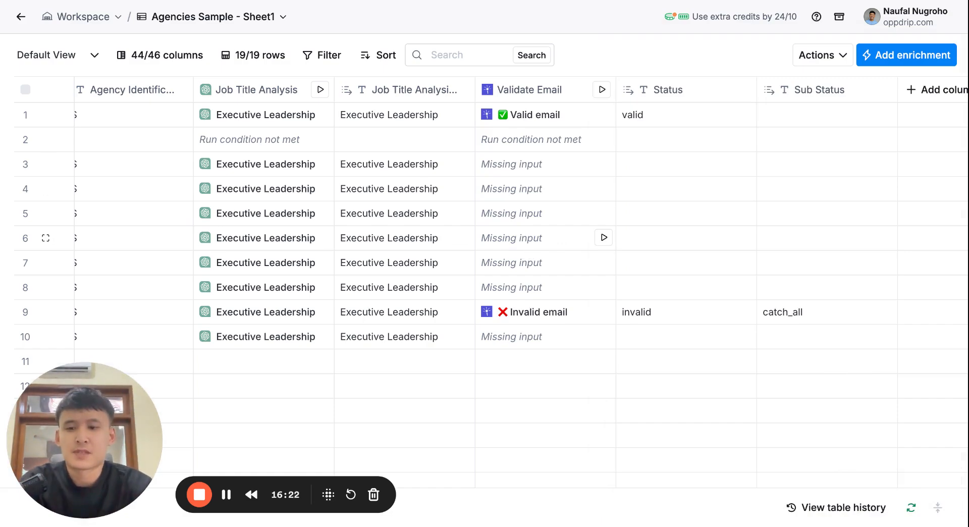
scroll(571, 188, right, 2)
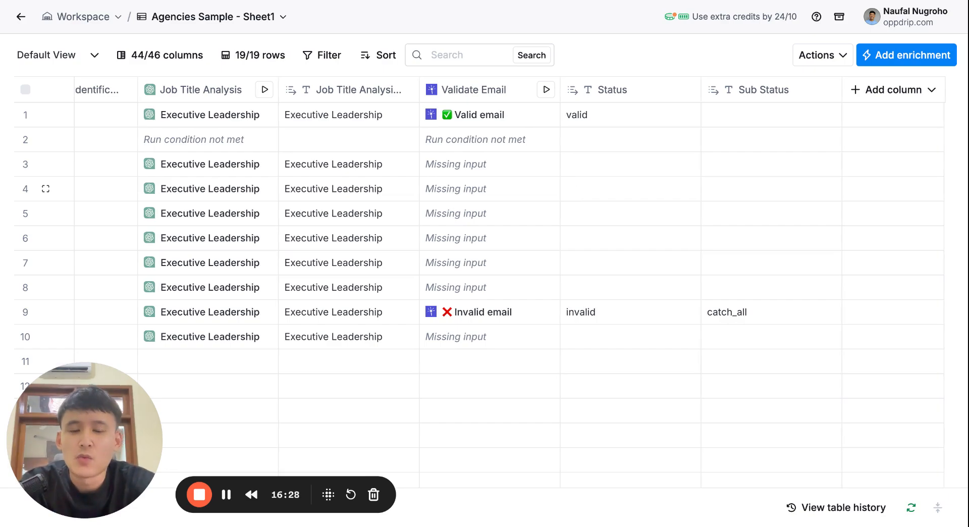
scroll(506, 194, left, 5)
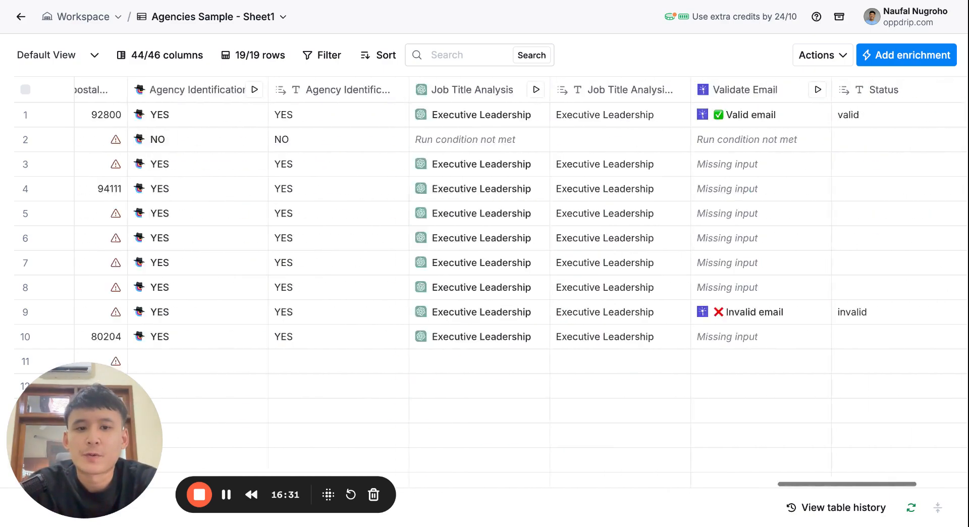
scroll(507, 192, right, 5)
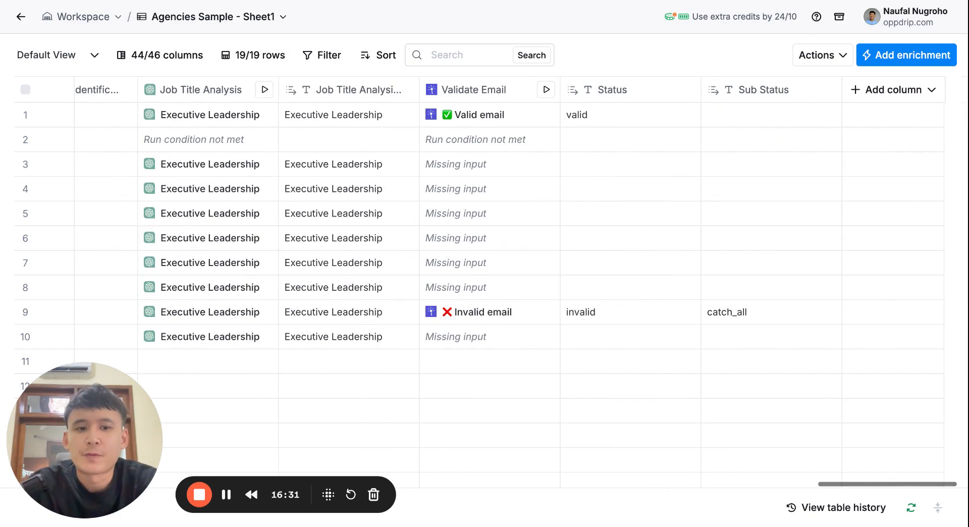
click(858, 91)
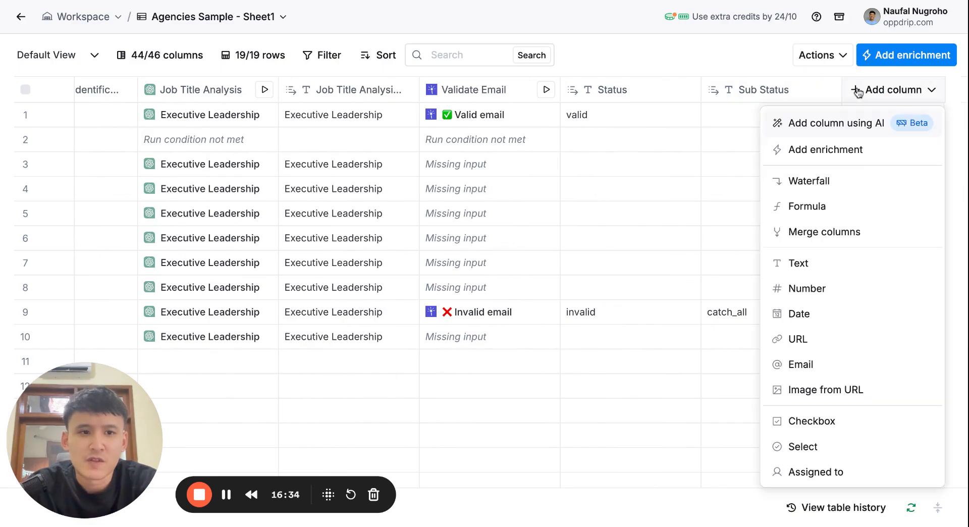
click(825, 182)
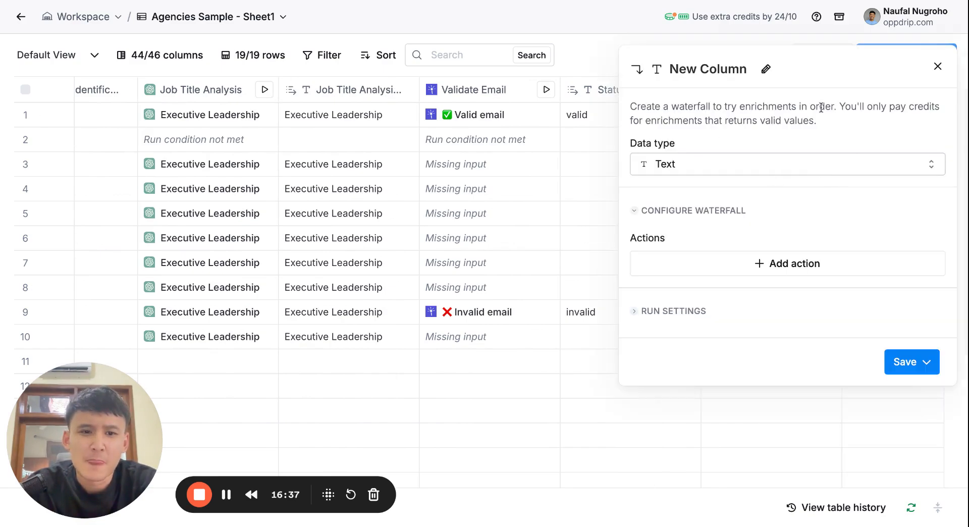
click(934, 65)
Add LeadMagic's Find Work Email enrichment as a new column, searching the enrichments for "find work"
click(901, 89)
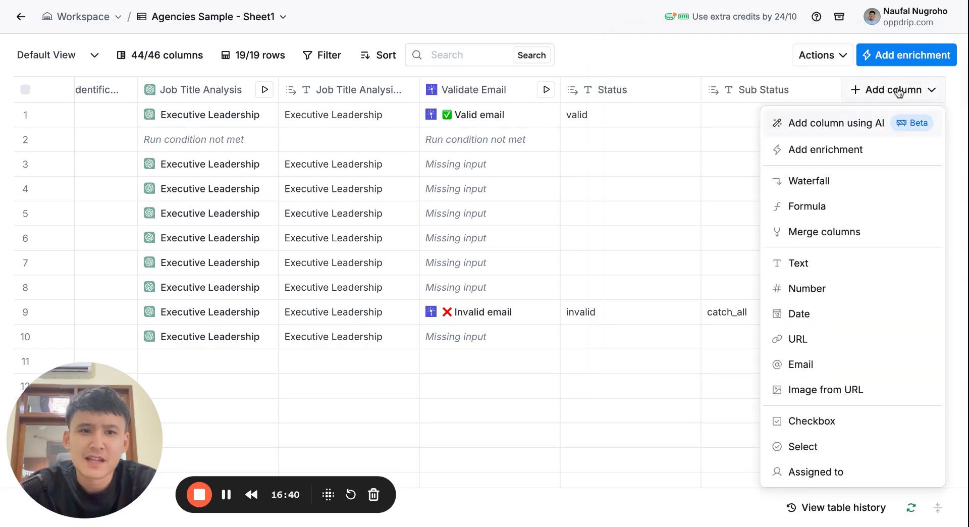
click(856, 147)
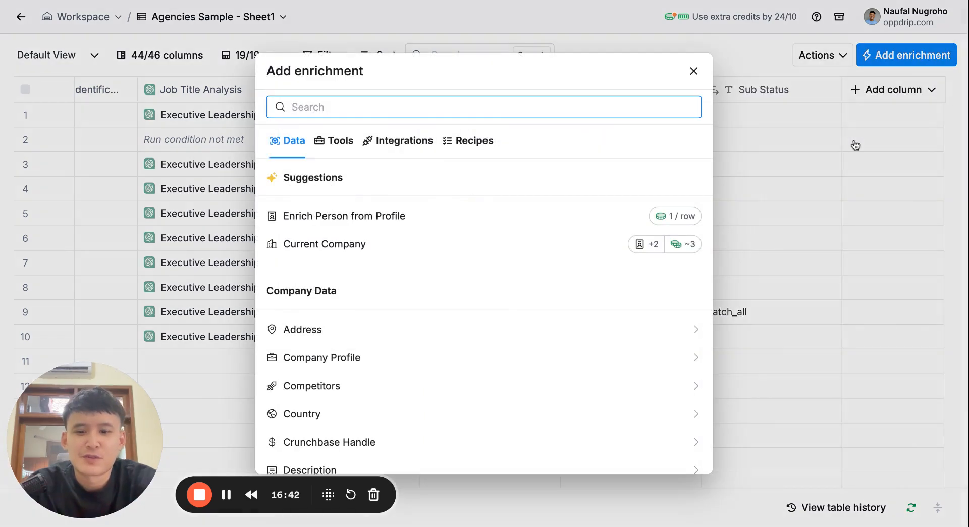
text(find)
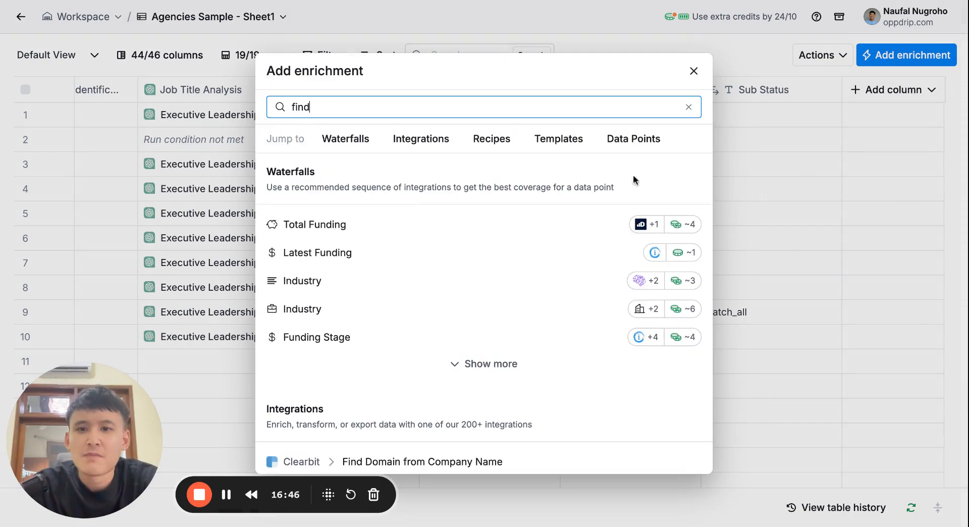
text( work)
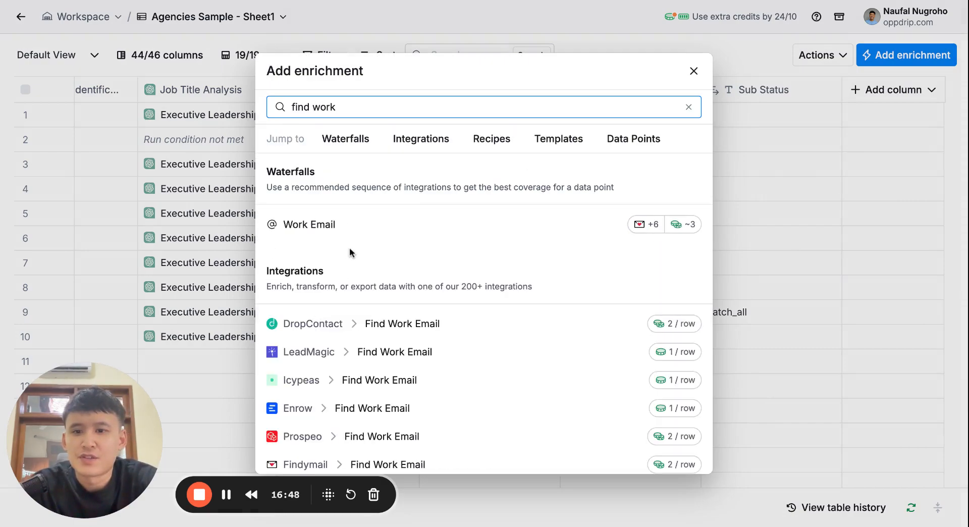
scroll(329, 319, down, 2)
scroll(329, 320, down, 2)
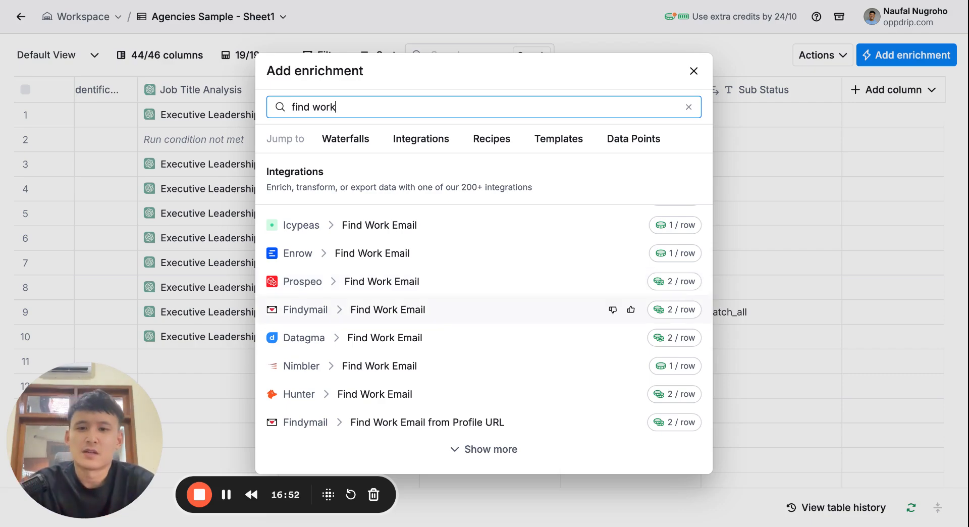
scroll(331, 323, up, 1)
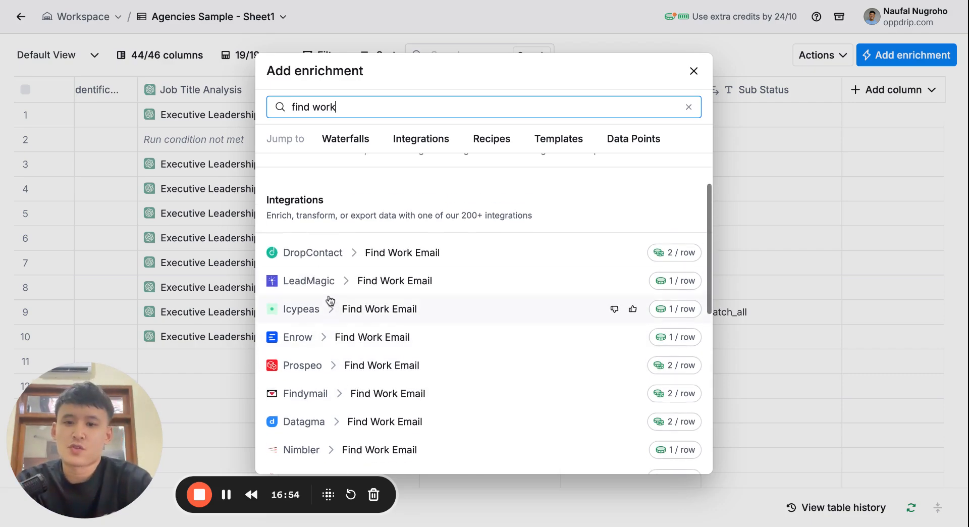
click(324, 291)
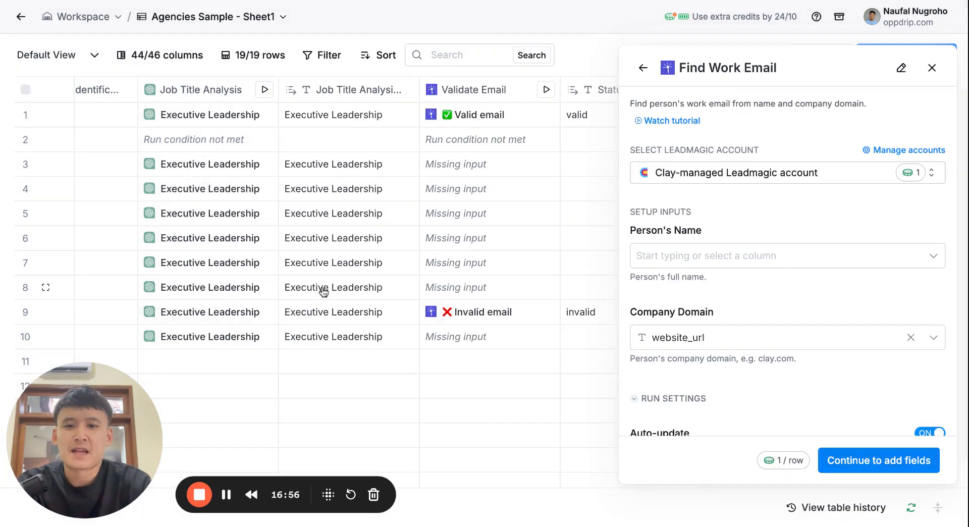
Configure Find Work Email with the Clay-managed Leadmagic account, name as Person's Name and website_url as Company Domain
click(651, 174)
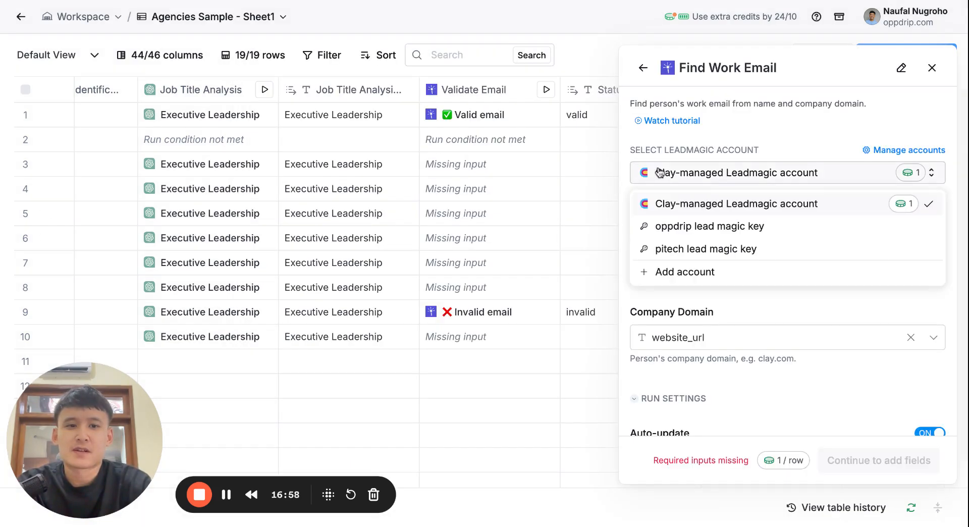
click(676, 224)
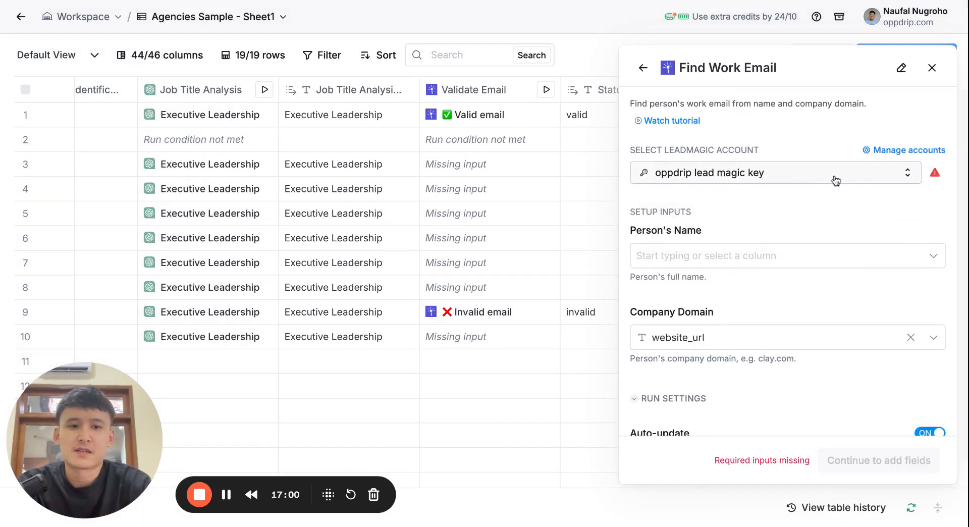
click(877, 175)
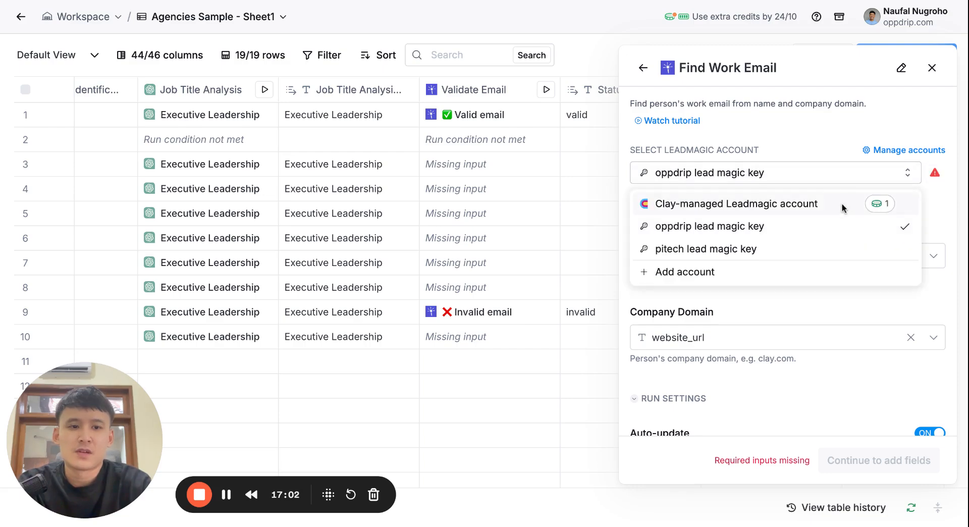
click(841, 203)
click(718, 268)
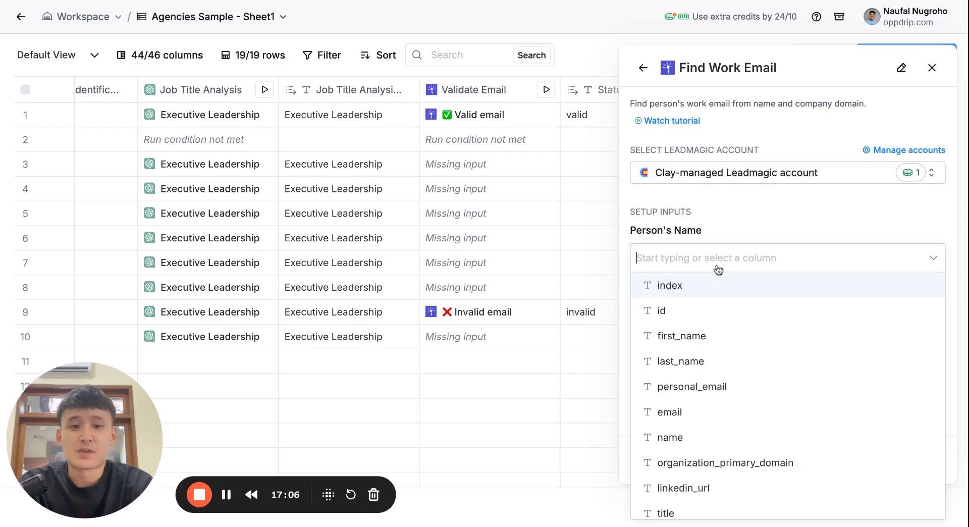
click(708, 444)
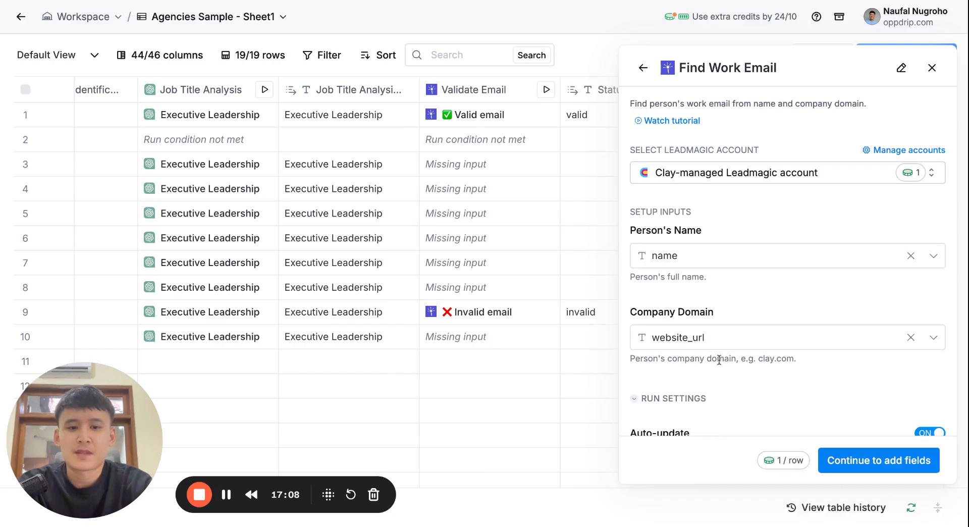
click(730, 344)
click(869, 434)
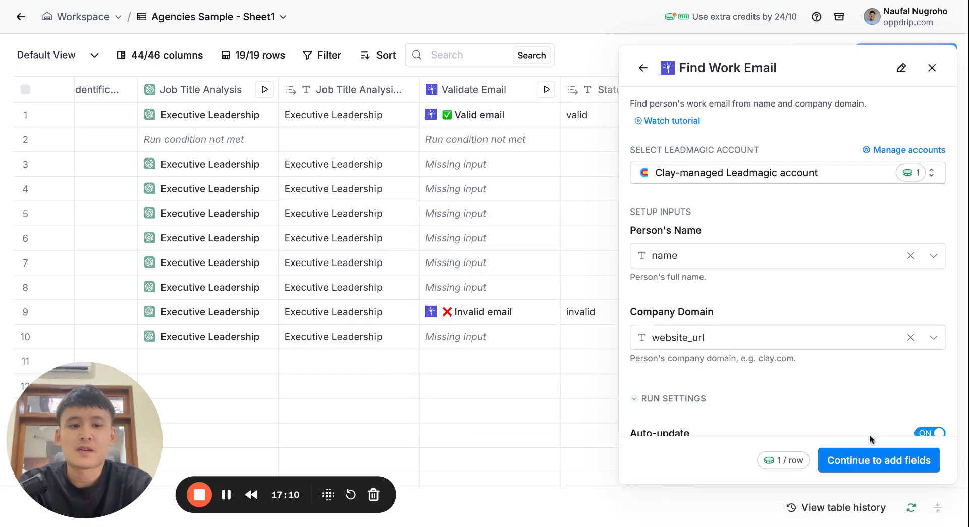
Generate a run condition for Find Work Email from "only run if email is empty", using the email column
scroll(861, 424, down, 3)
click(868, 460)
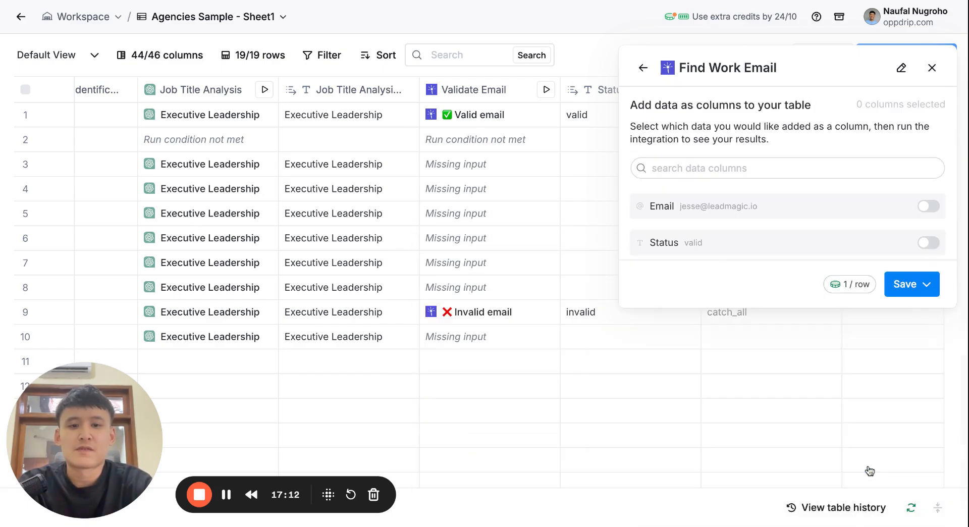
click(643, 67)
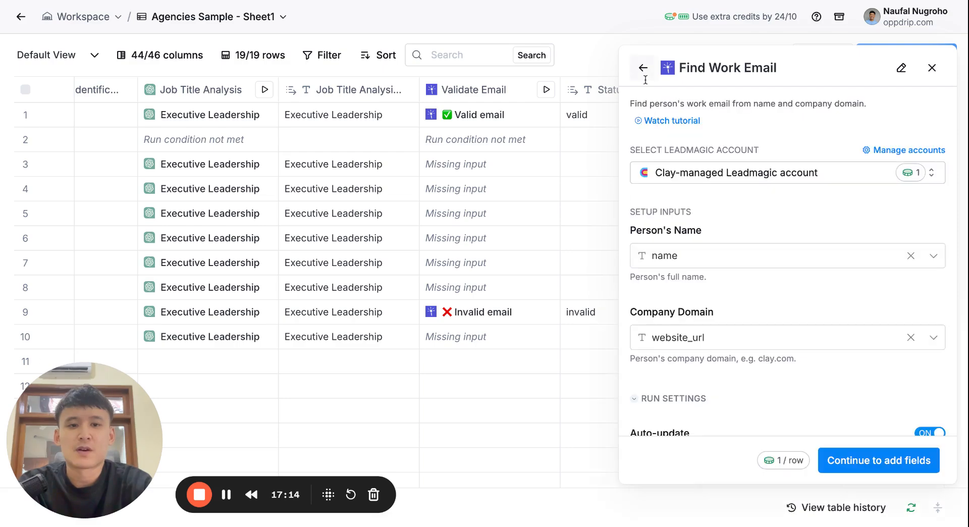
scroll(753, 294, down, 3)
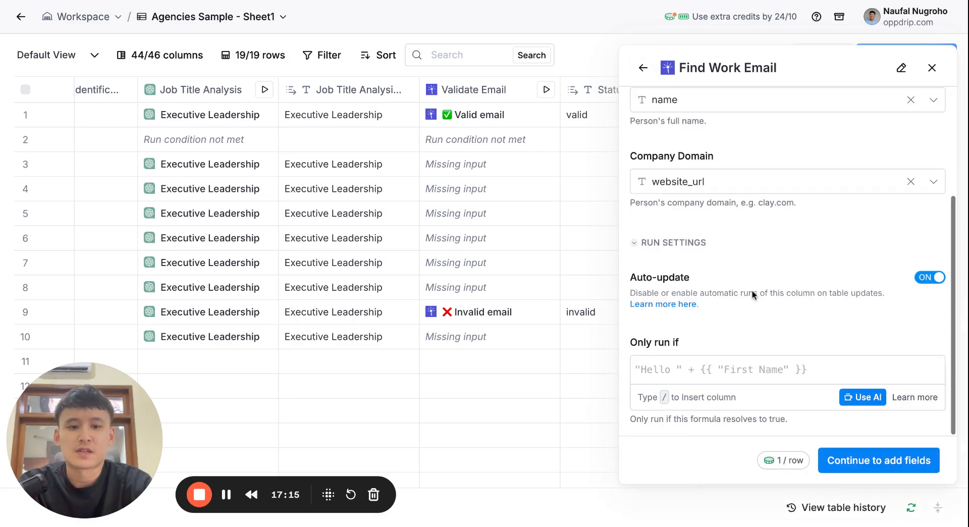
click(862, 398)
text(only ru)
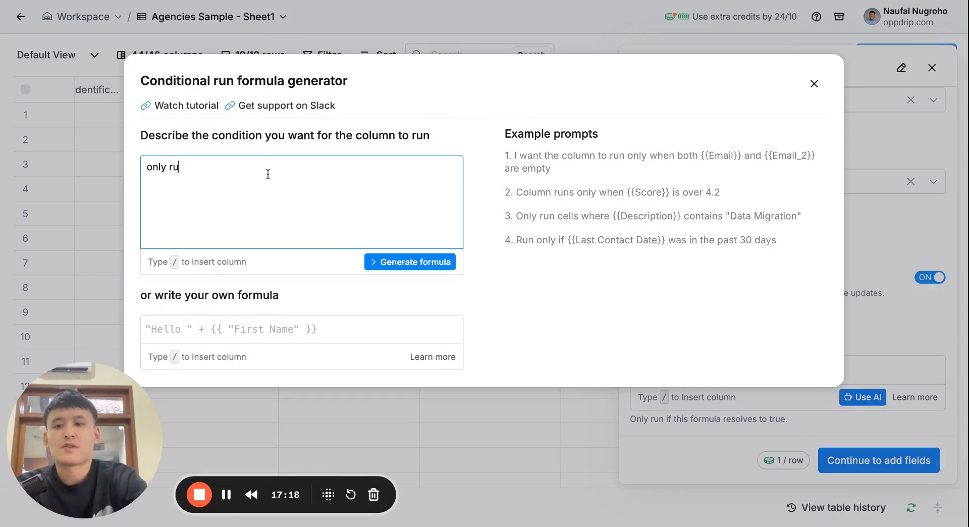
text(n if /emai)
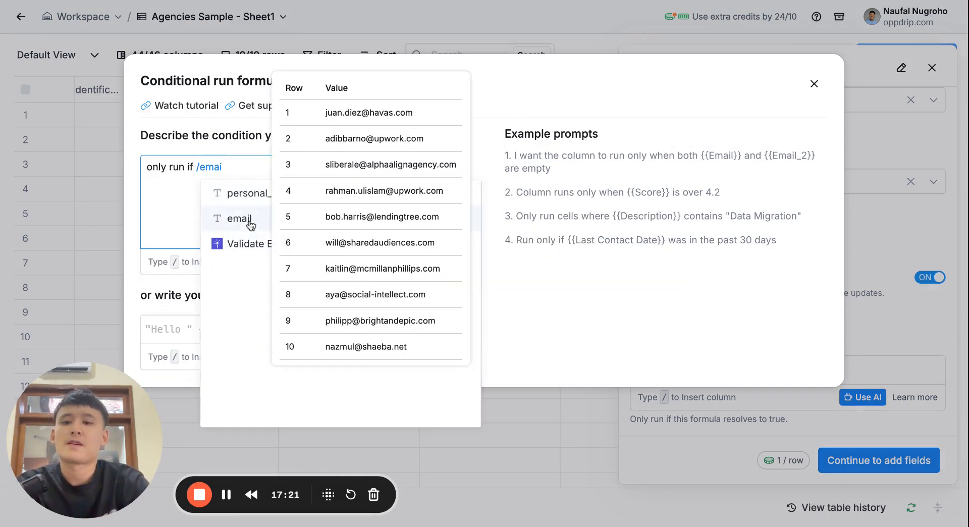
click(249, 219)
text(is empty)
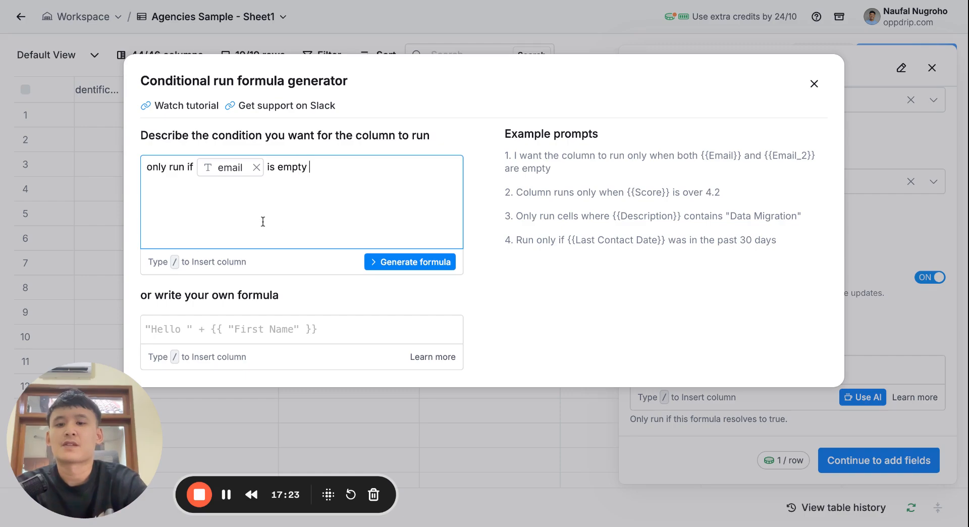
click(384, 262)
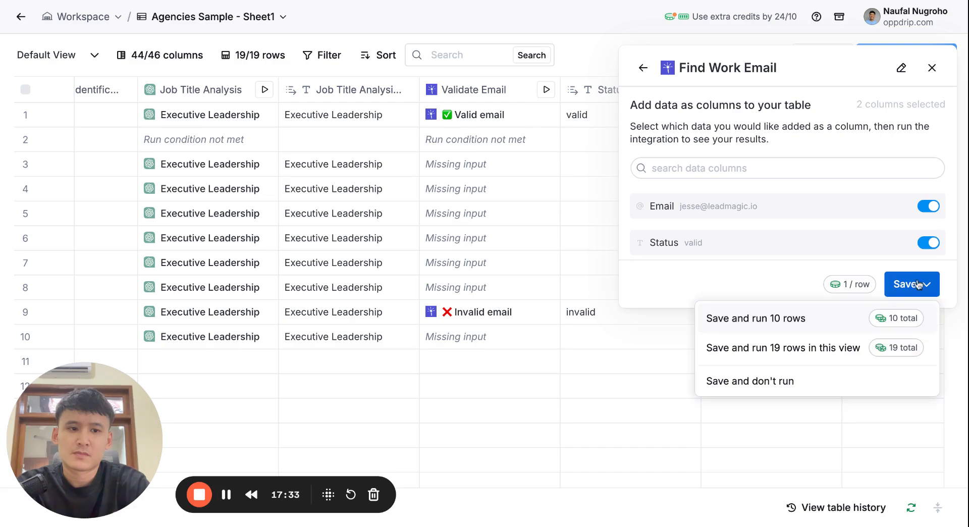
Save Find Work Email with Email and Status as output columns, run it on 10 rows, and review the results
click(844, 328)
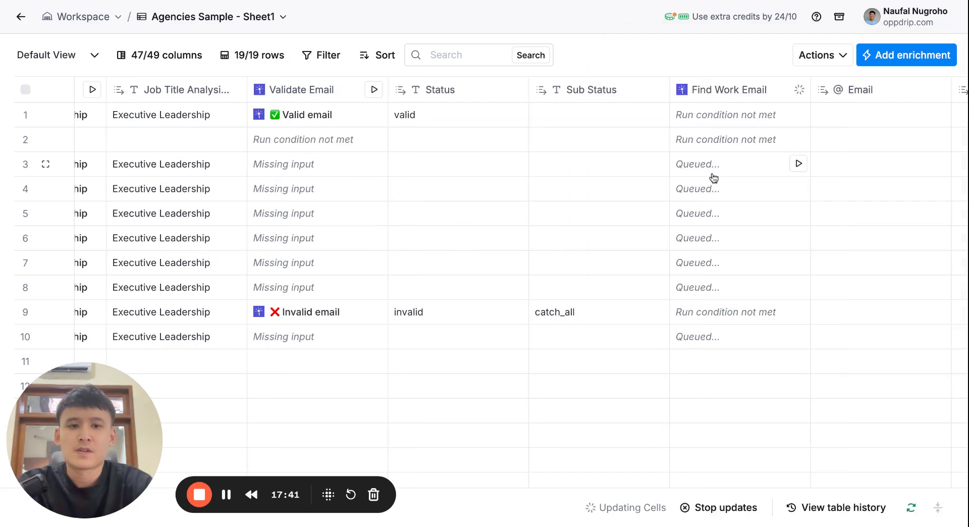
scroll(733, 249, right, 1)
scroll(733, 249, right, 4)
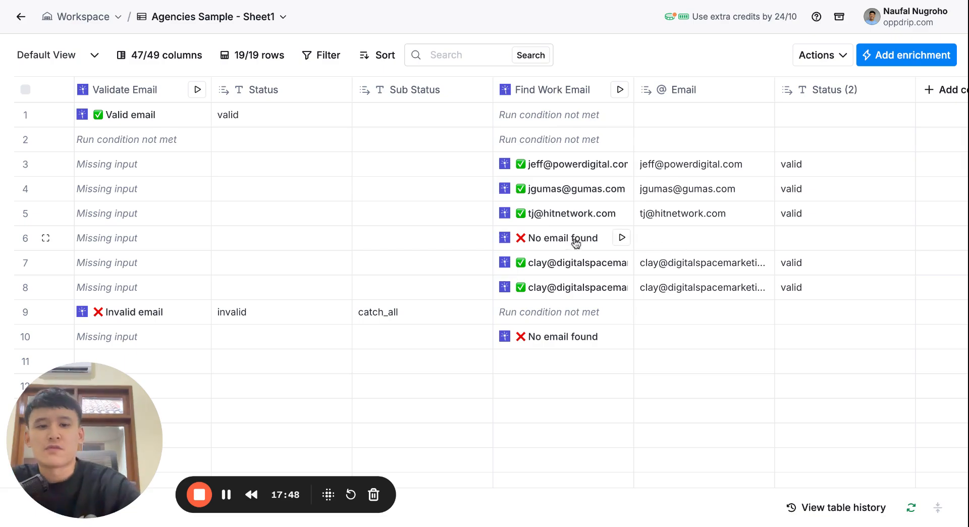
Add Findymail's Find Work Email enrichment as a new column, searching the enrichments for "find work"
scroll(707, 242, right, 2)
click(878, 92)
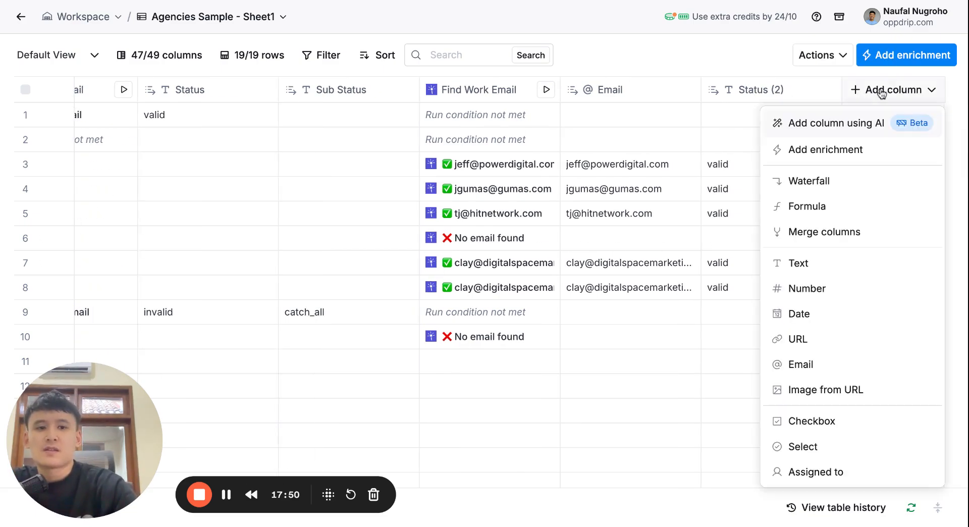
click(843, 161)
text(find work)
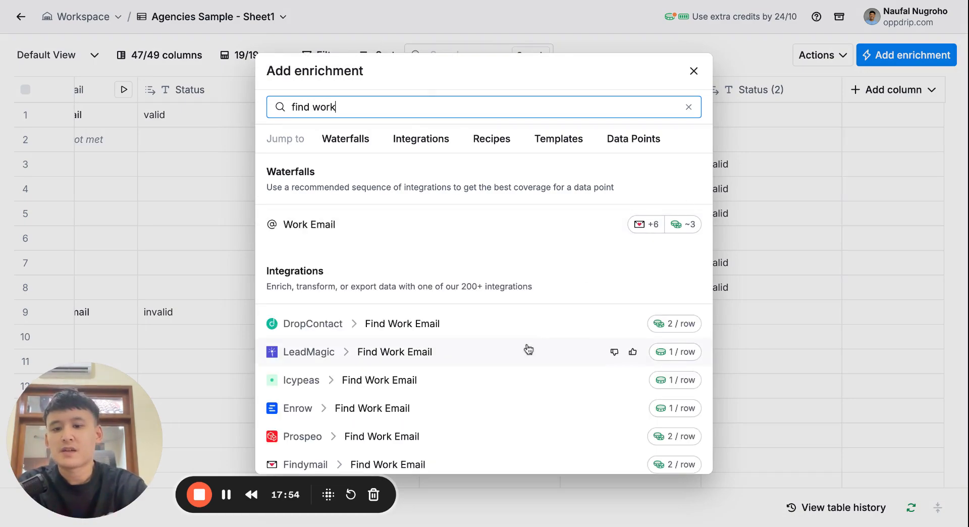
scroll(469, 439, down, 1)
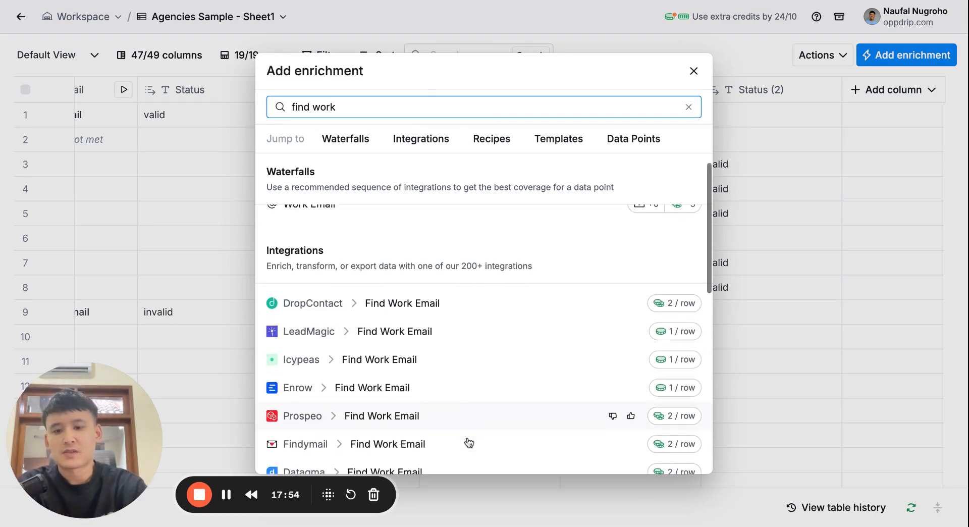
click(470, 437)
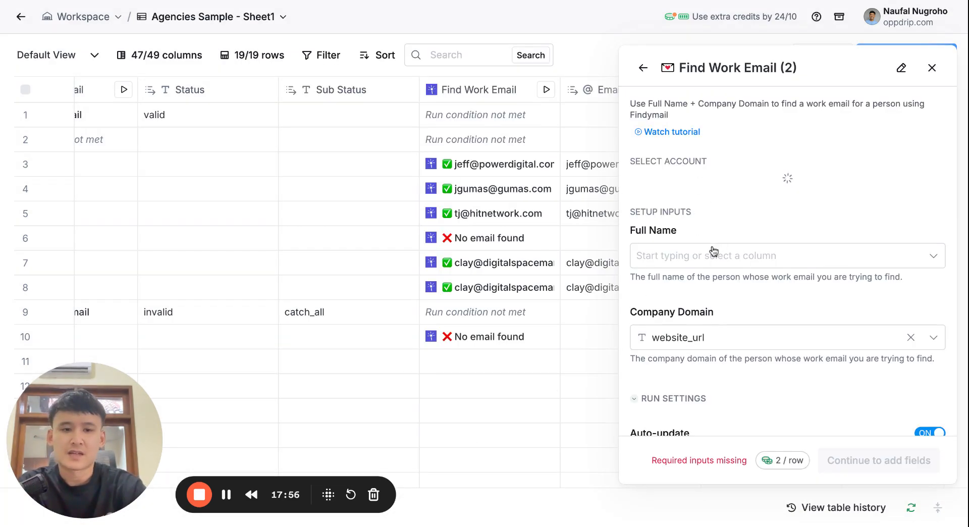
Keep the Clay-managed Findymail account and map Full Name to the name column
click(715, 184)
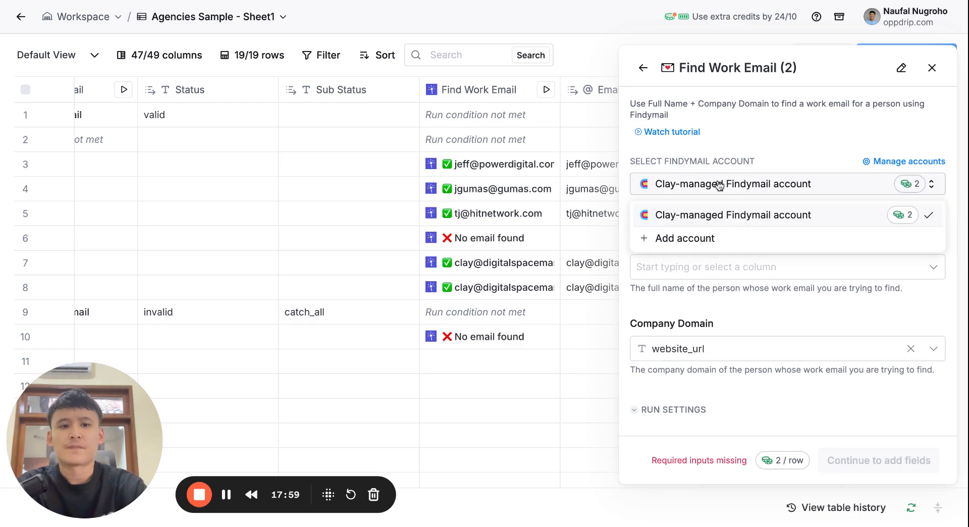
click(716, 192)
click(714, 269)
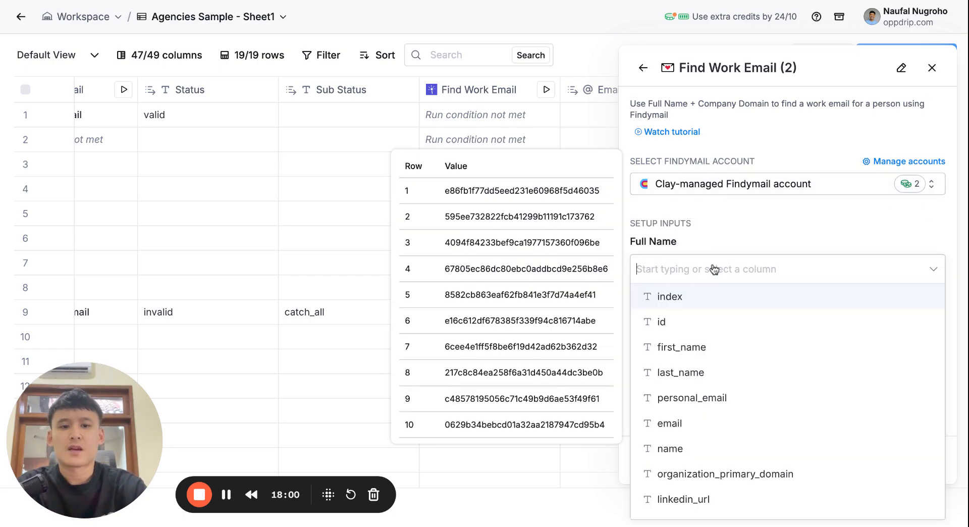
click(703, 445)
Generate and save a run condition for Find Work Email (2) from "only run if email and Email is empty", inserting both email columns
scroll(801, 348, down, 3)
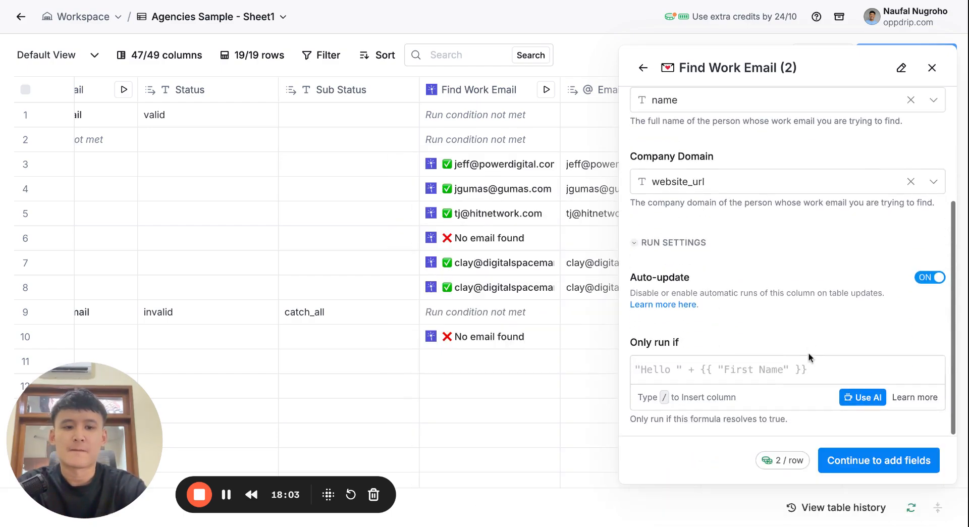
click(863, 398)
text(only run if)
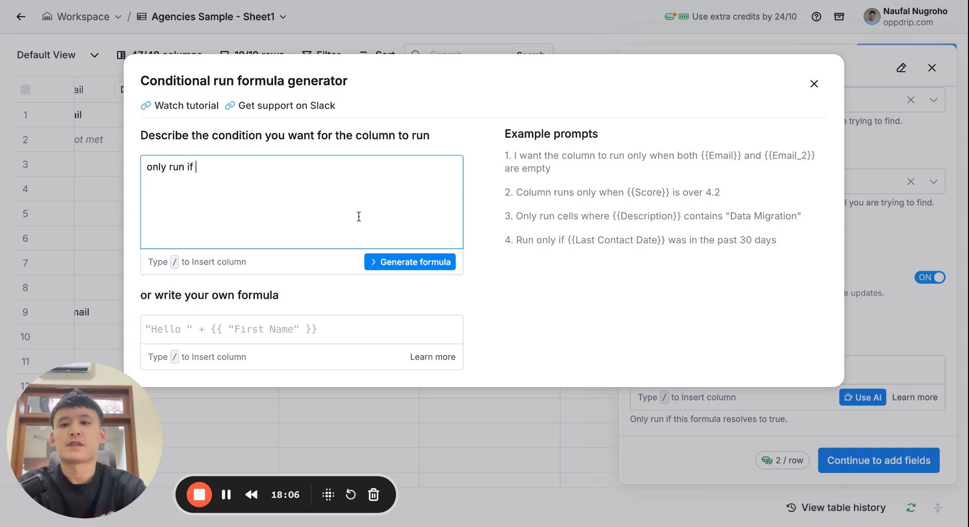
text( /ema)
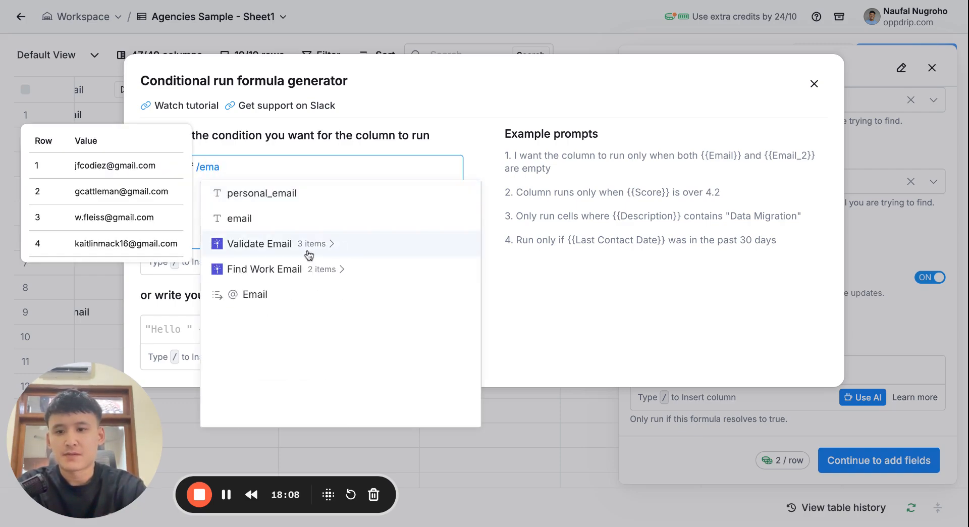
click(251, 223)
text(and /)
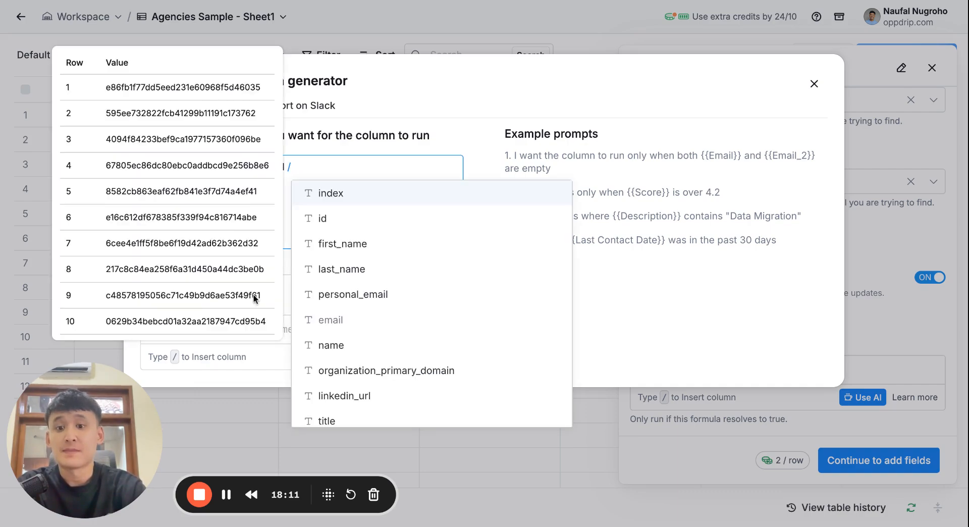
scroll(384, 298, down, 10)
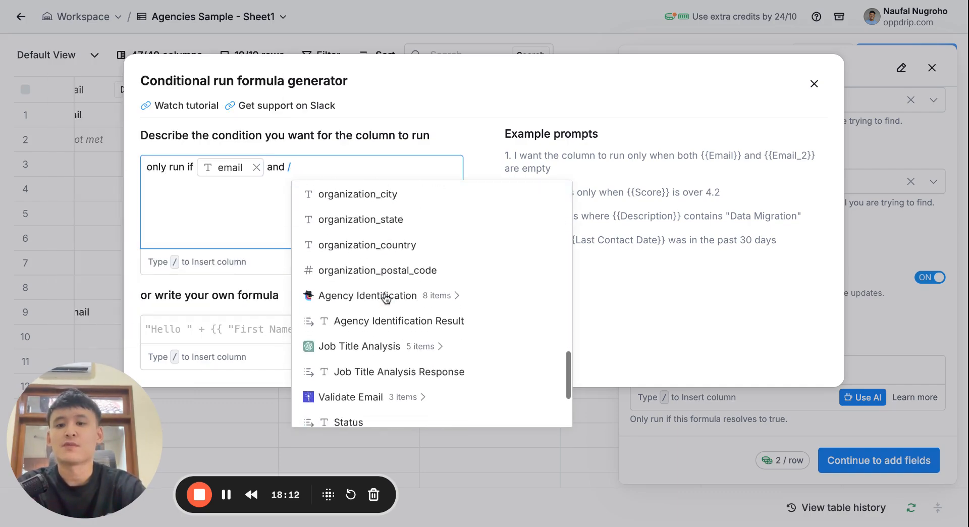
click(381, 393)
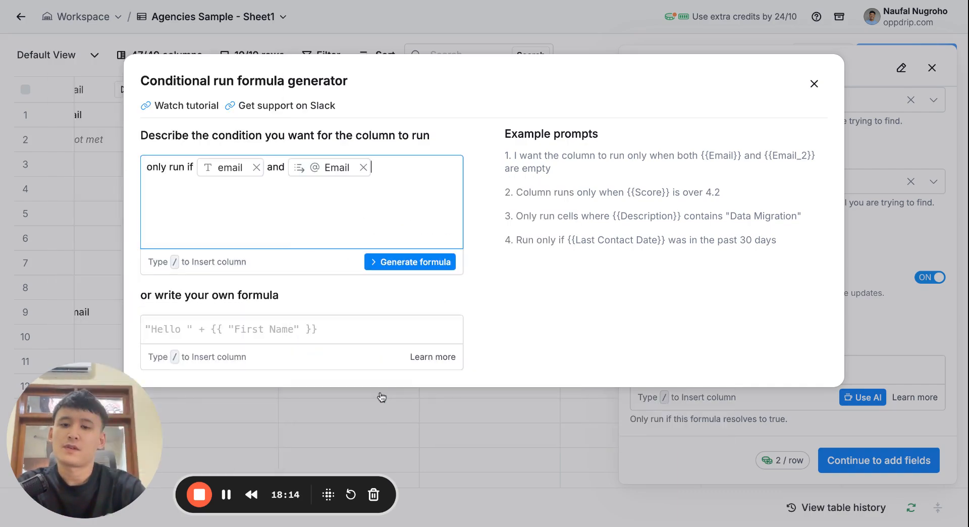
text(is empty)
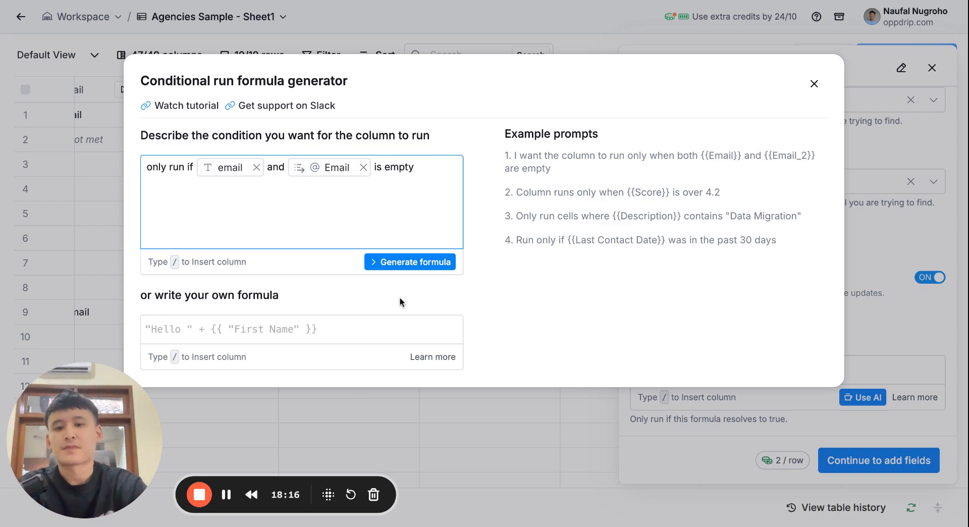
click(411, 271)
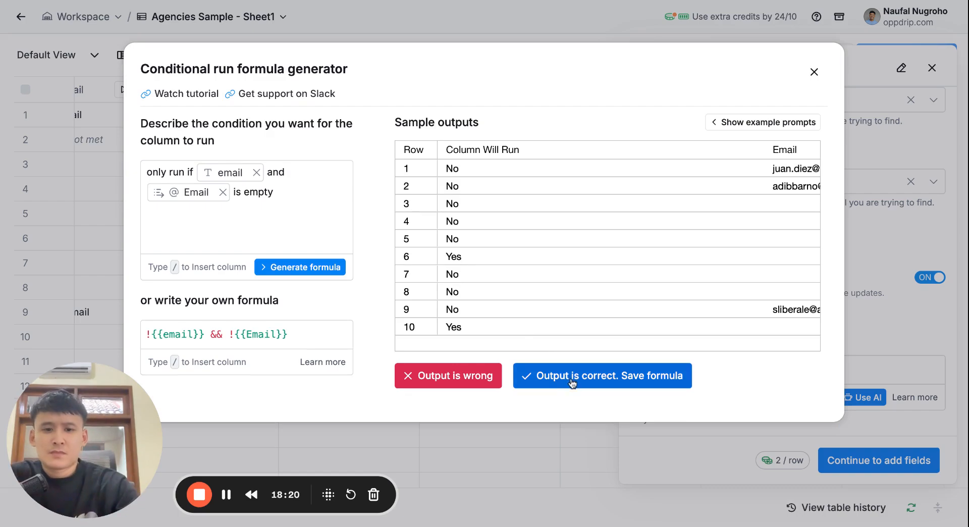
click(573, 376)
Save Find Work Email (2) with Email and Status as output columns, run it on 10 rows, and check the results
click(896, 467)
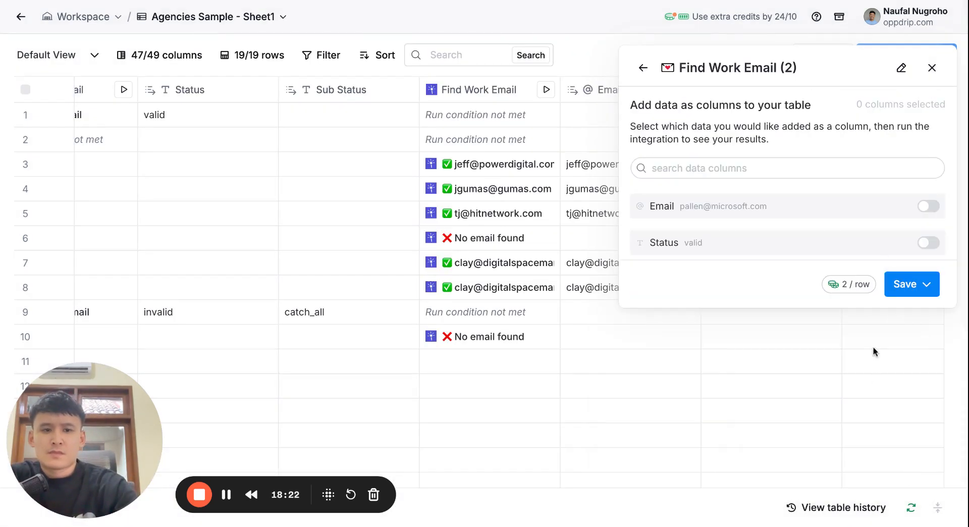
click(899, 213)
click(904, 243)
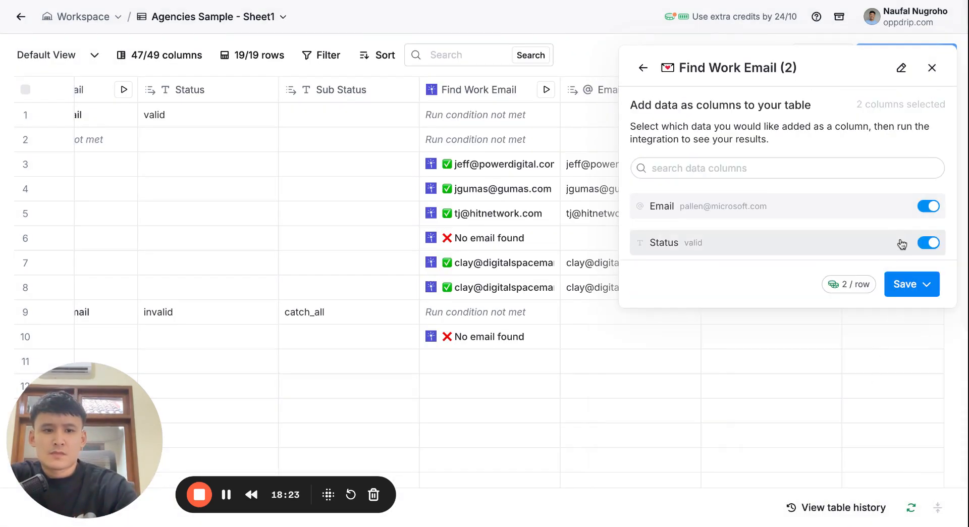
click(915, 276)
click(830, 323)
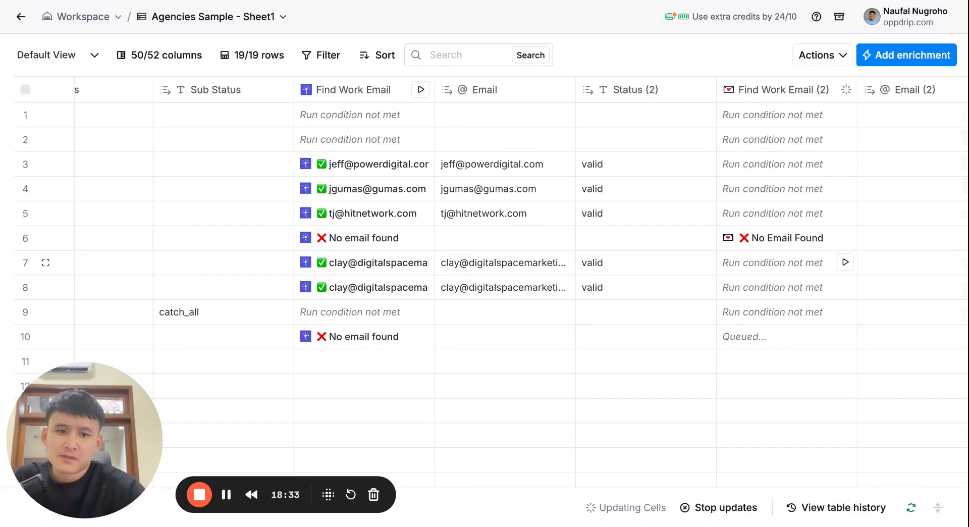
scroll(804, 334, right, 1)
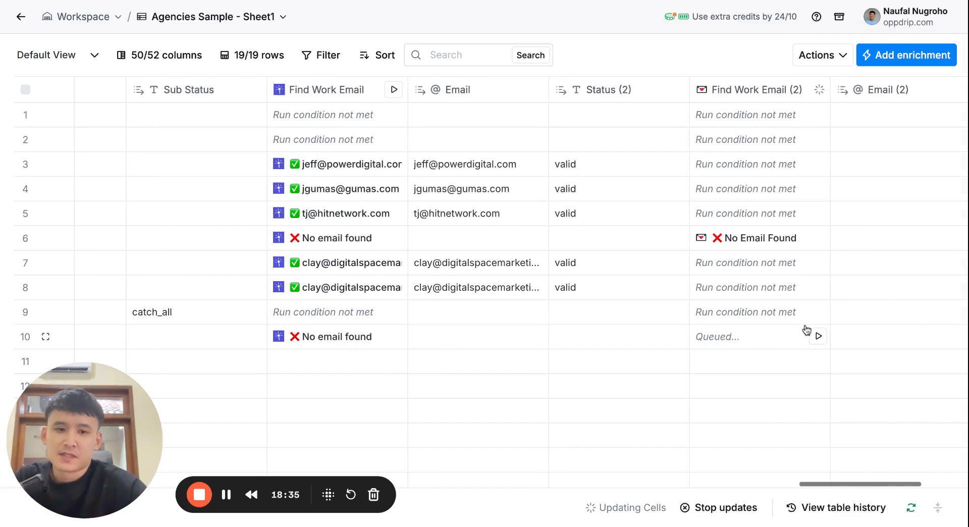
scroll(768, 275, right, 2)
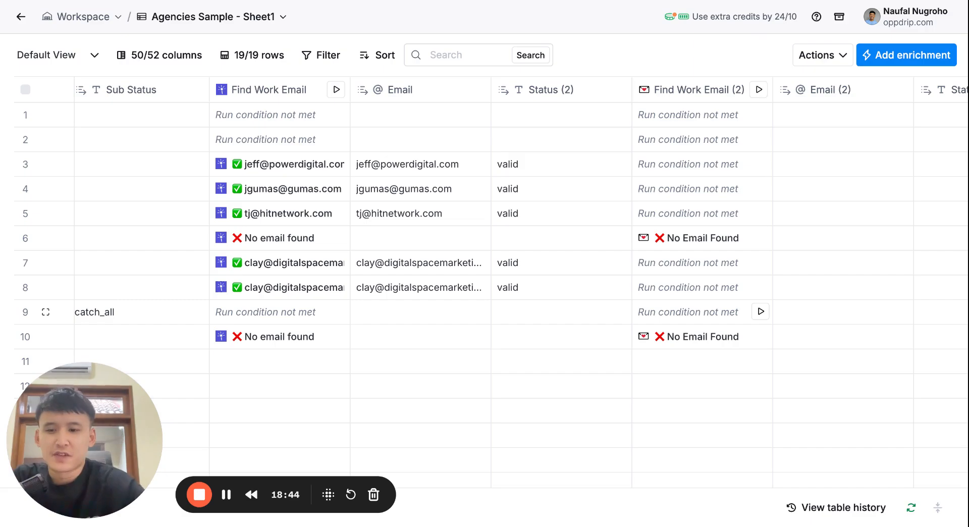
Review the enrichment columns across the table, from Agency Identification and Job Title Analysis through Validate Email to the Find Work Email columns
scroll(502, 272, left, 15)
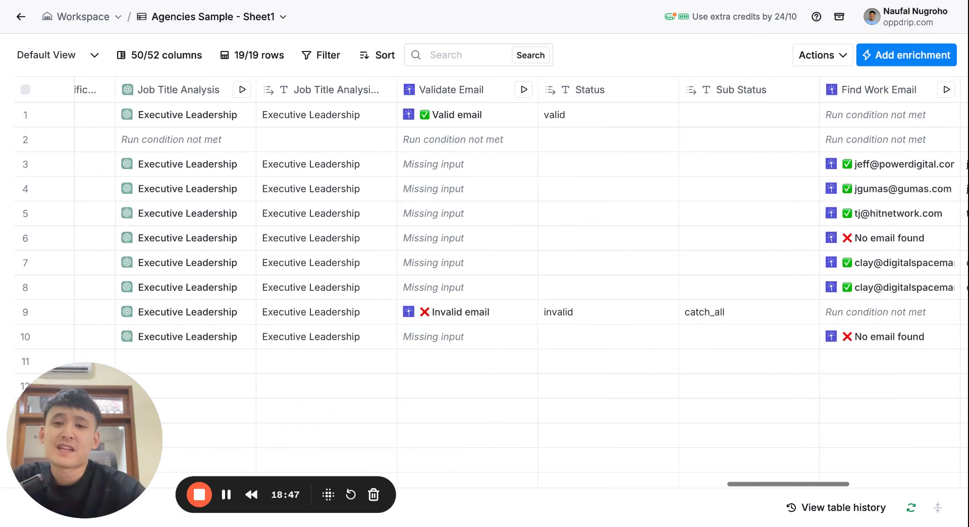
scroll(502, 272, left, 10)
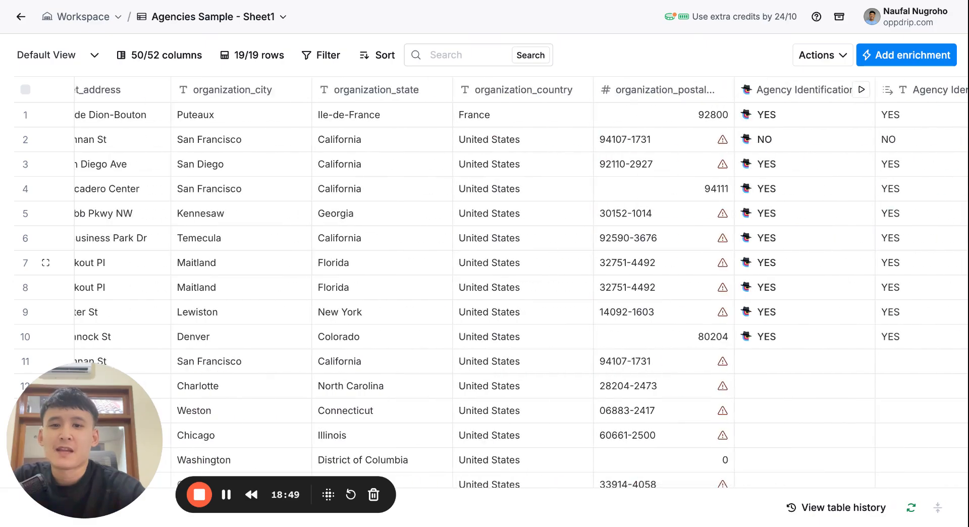
scroll(502, 272, right, 11)
scroll(491, 177, right, 15)
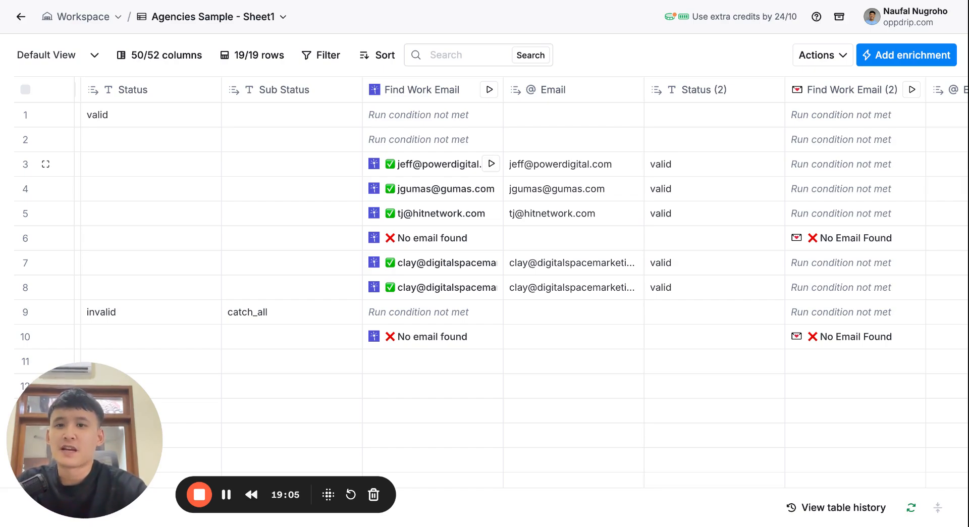
scroll(348, 163, left, 2)
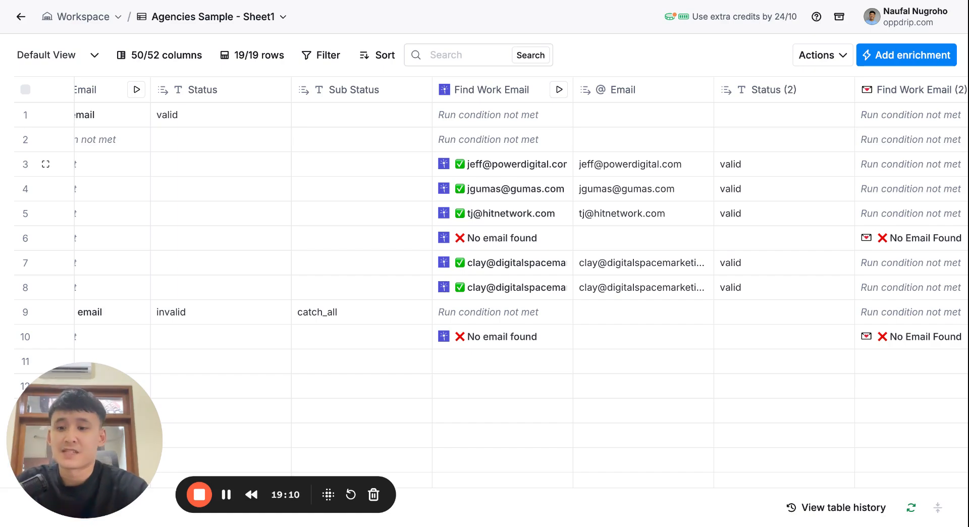
scroll(521, 288, left, 10)
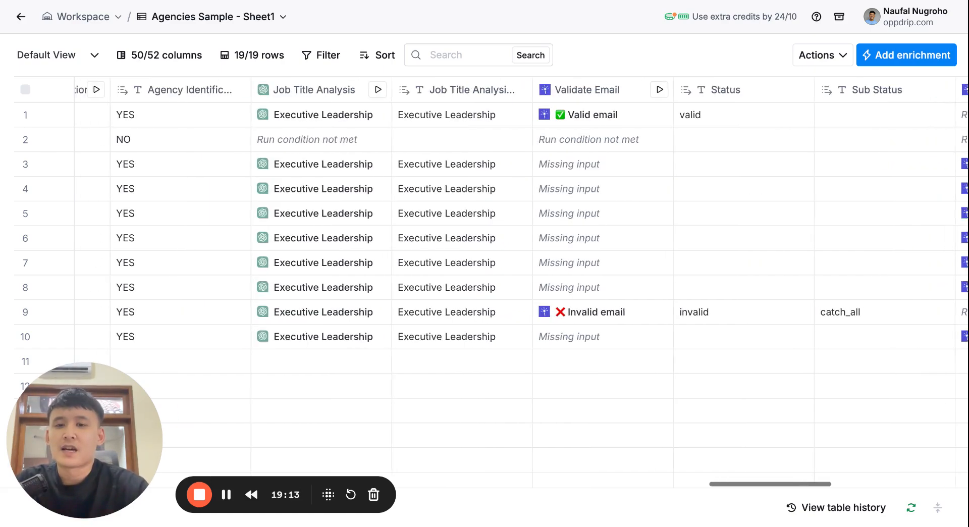
scroll(296, 110, left, 1)
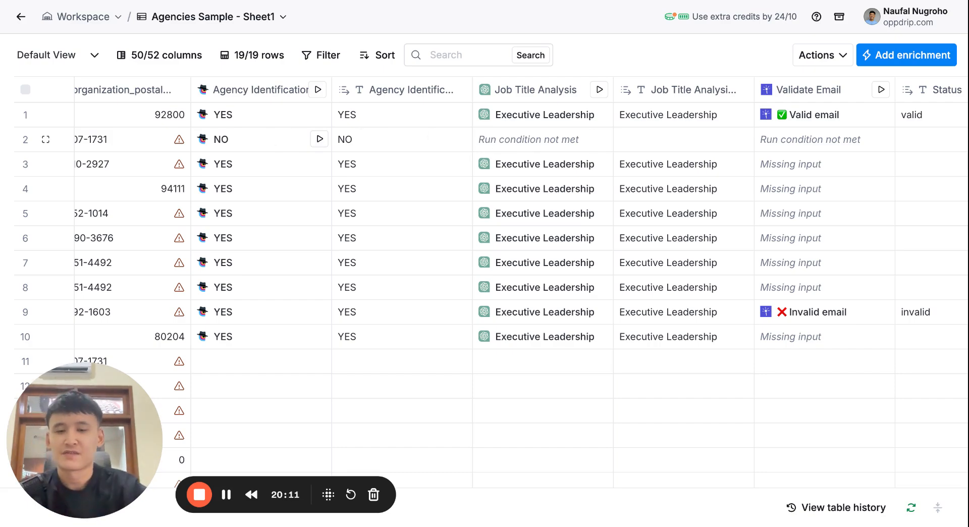
scroll(545, 173, right, 1)
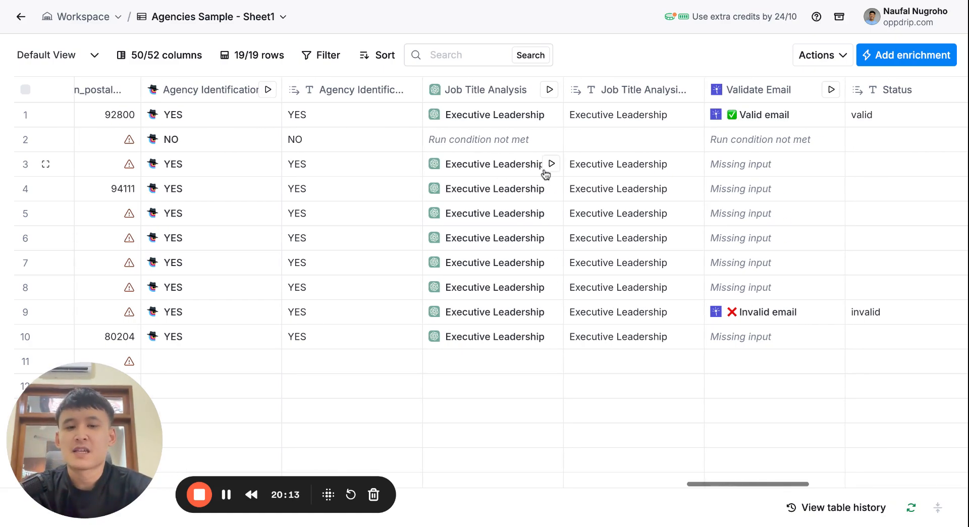
scroll(516, 145, right, 2)
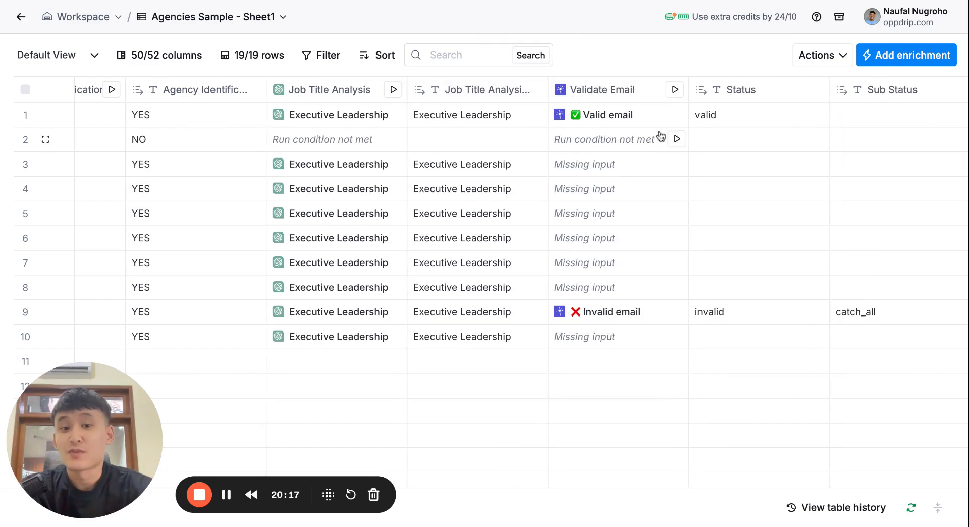
scroll(652, 292, right, 2)
scroll(654, 294, right, 5)
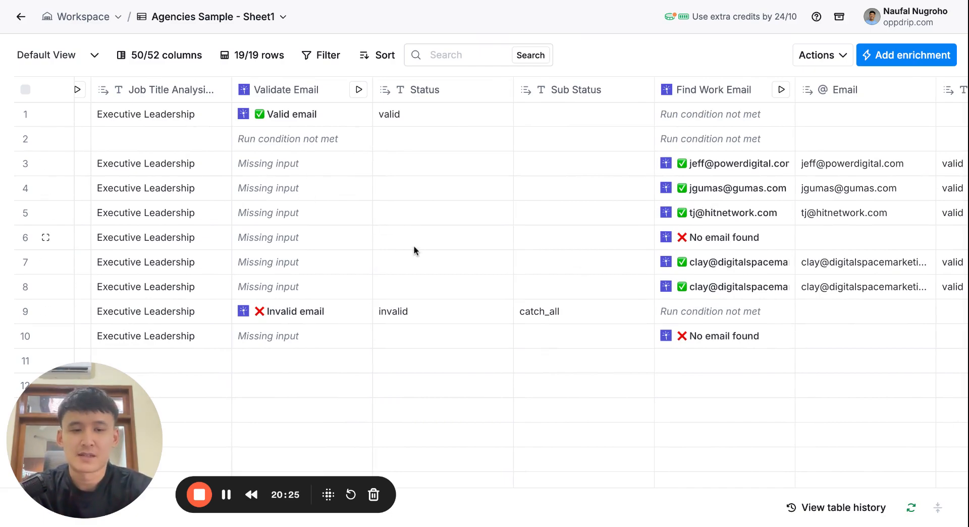
scroll(521, 283, right, 1)
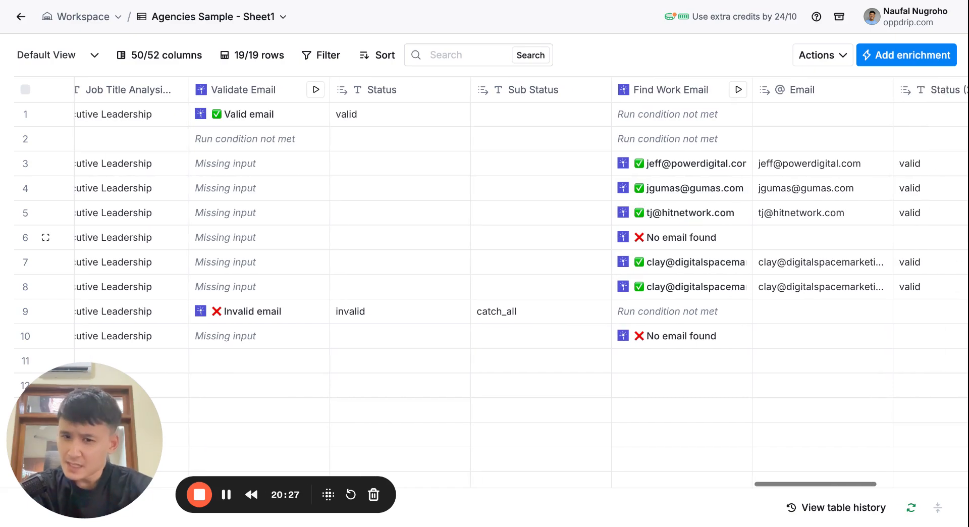